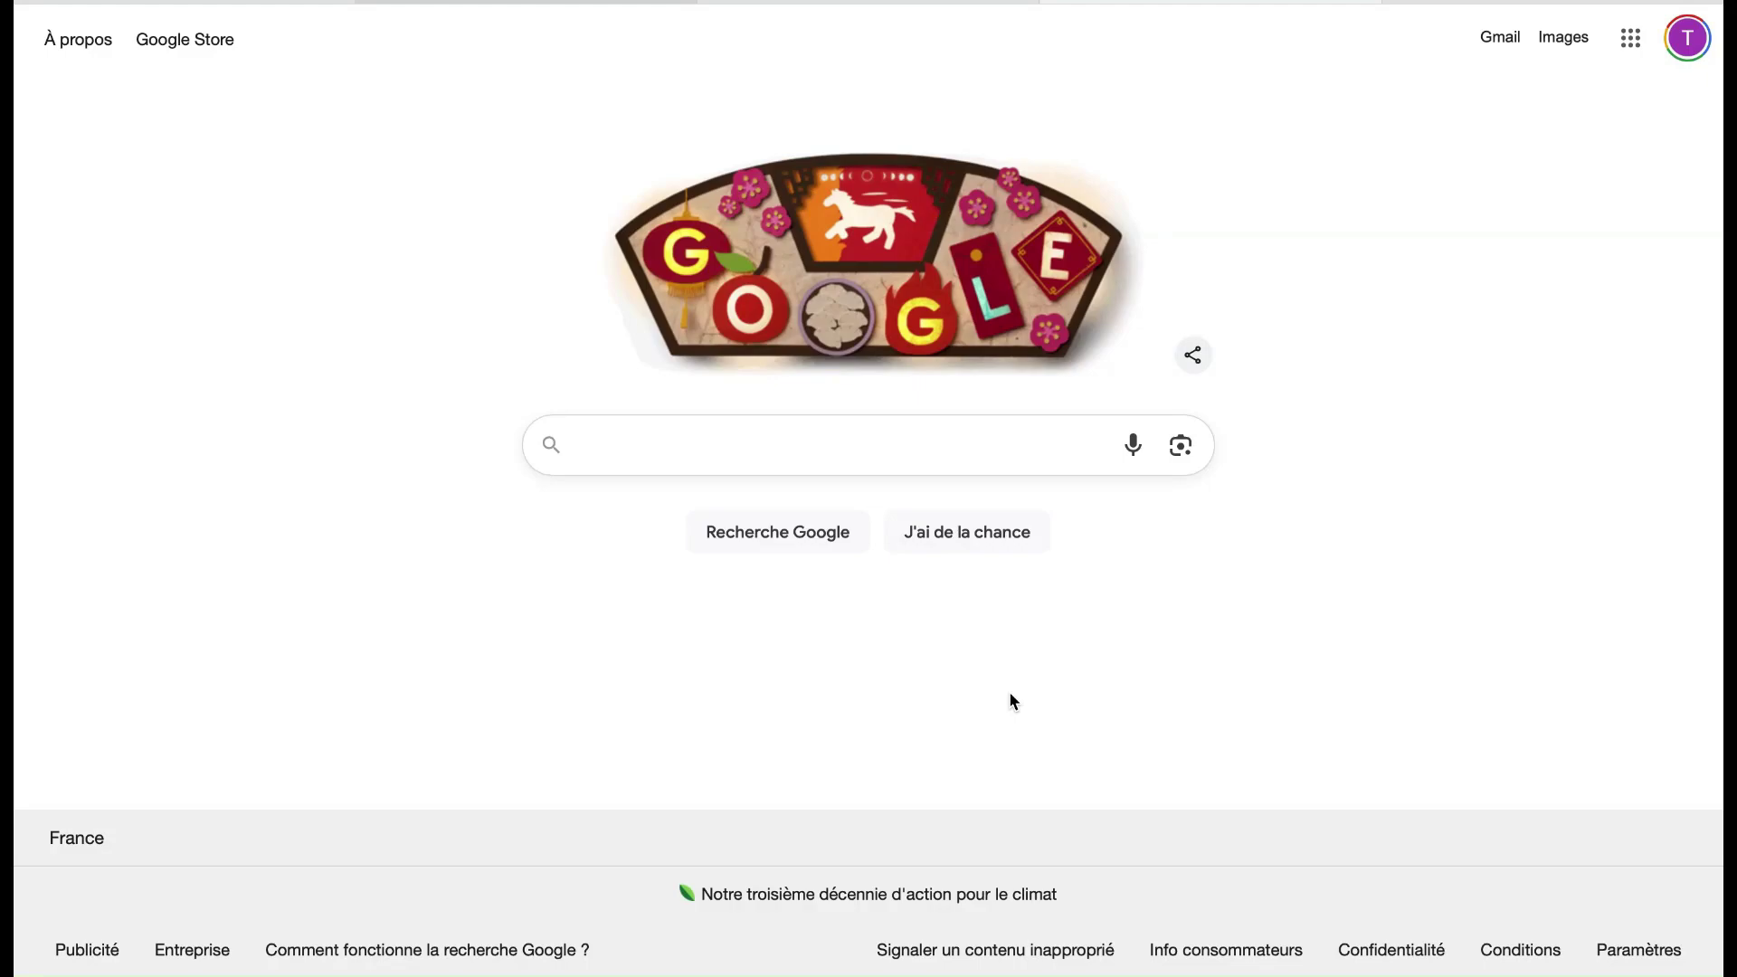
# Search Google for 'ANTS - où faire ma e photo', fixing a typo in the query
pyautogui.click(807, 458)
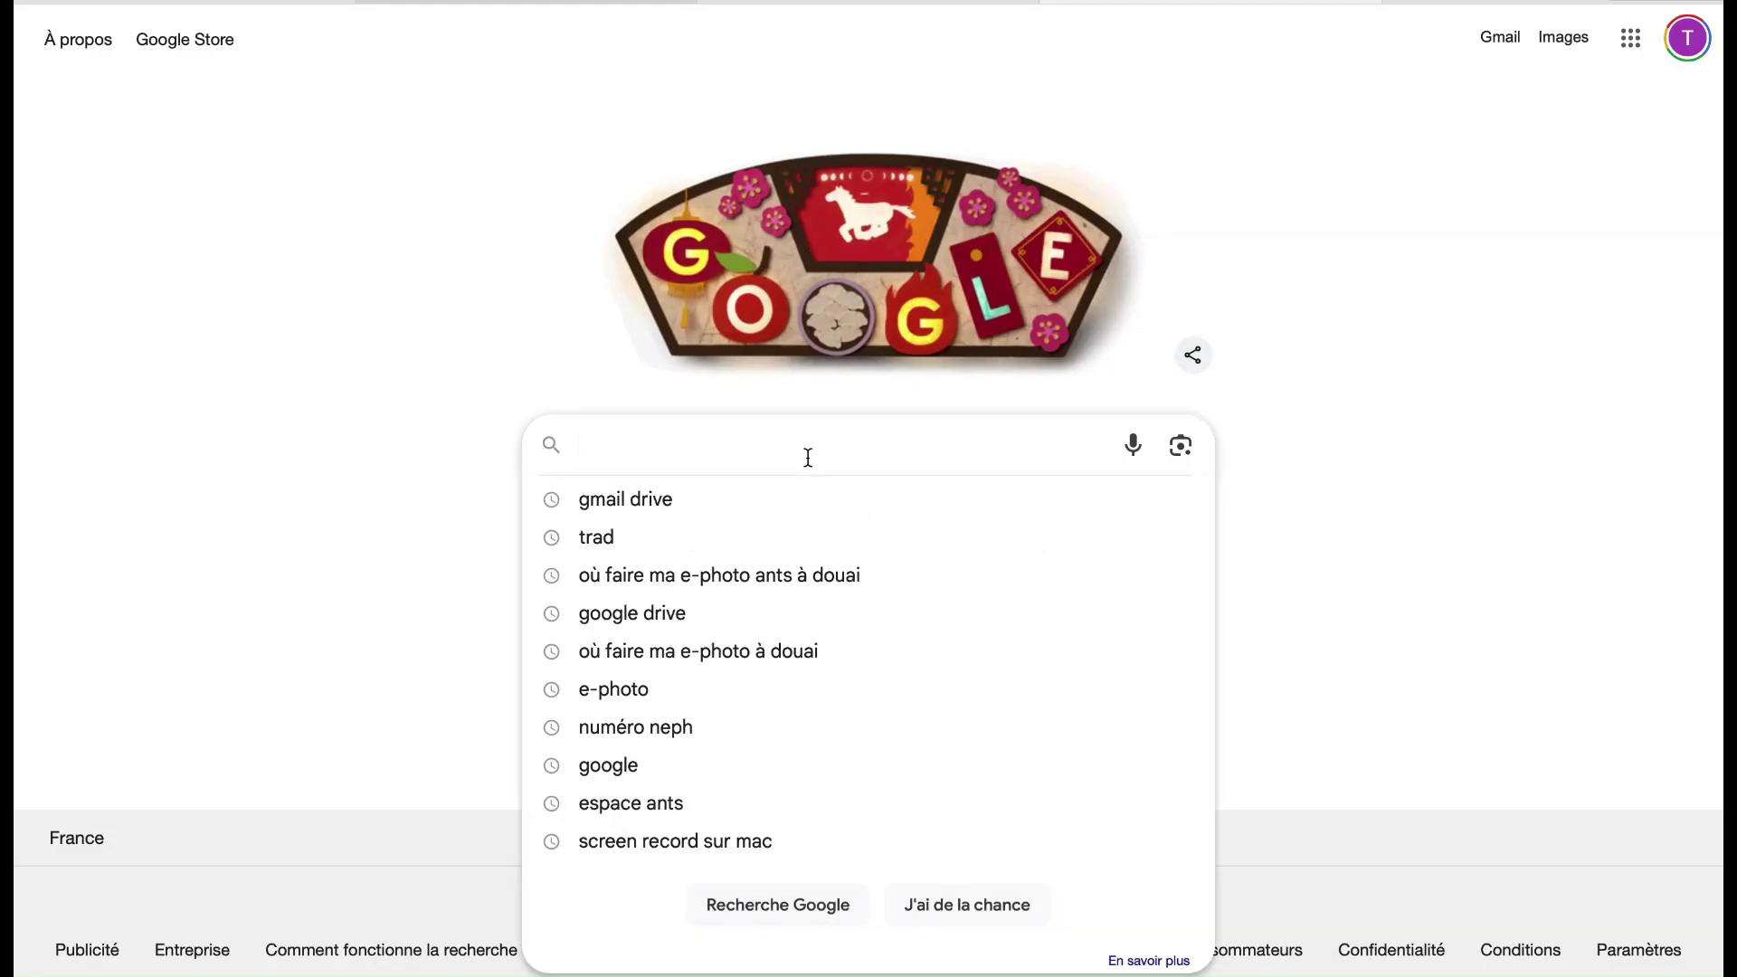
pyautogui.write('ANTS ')
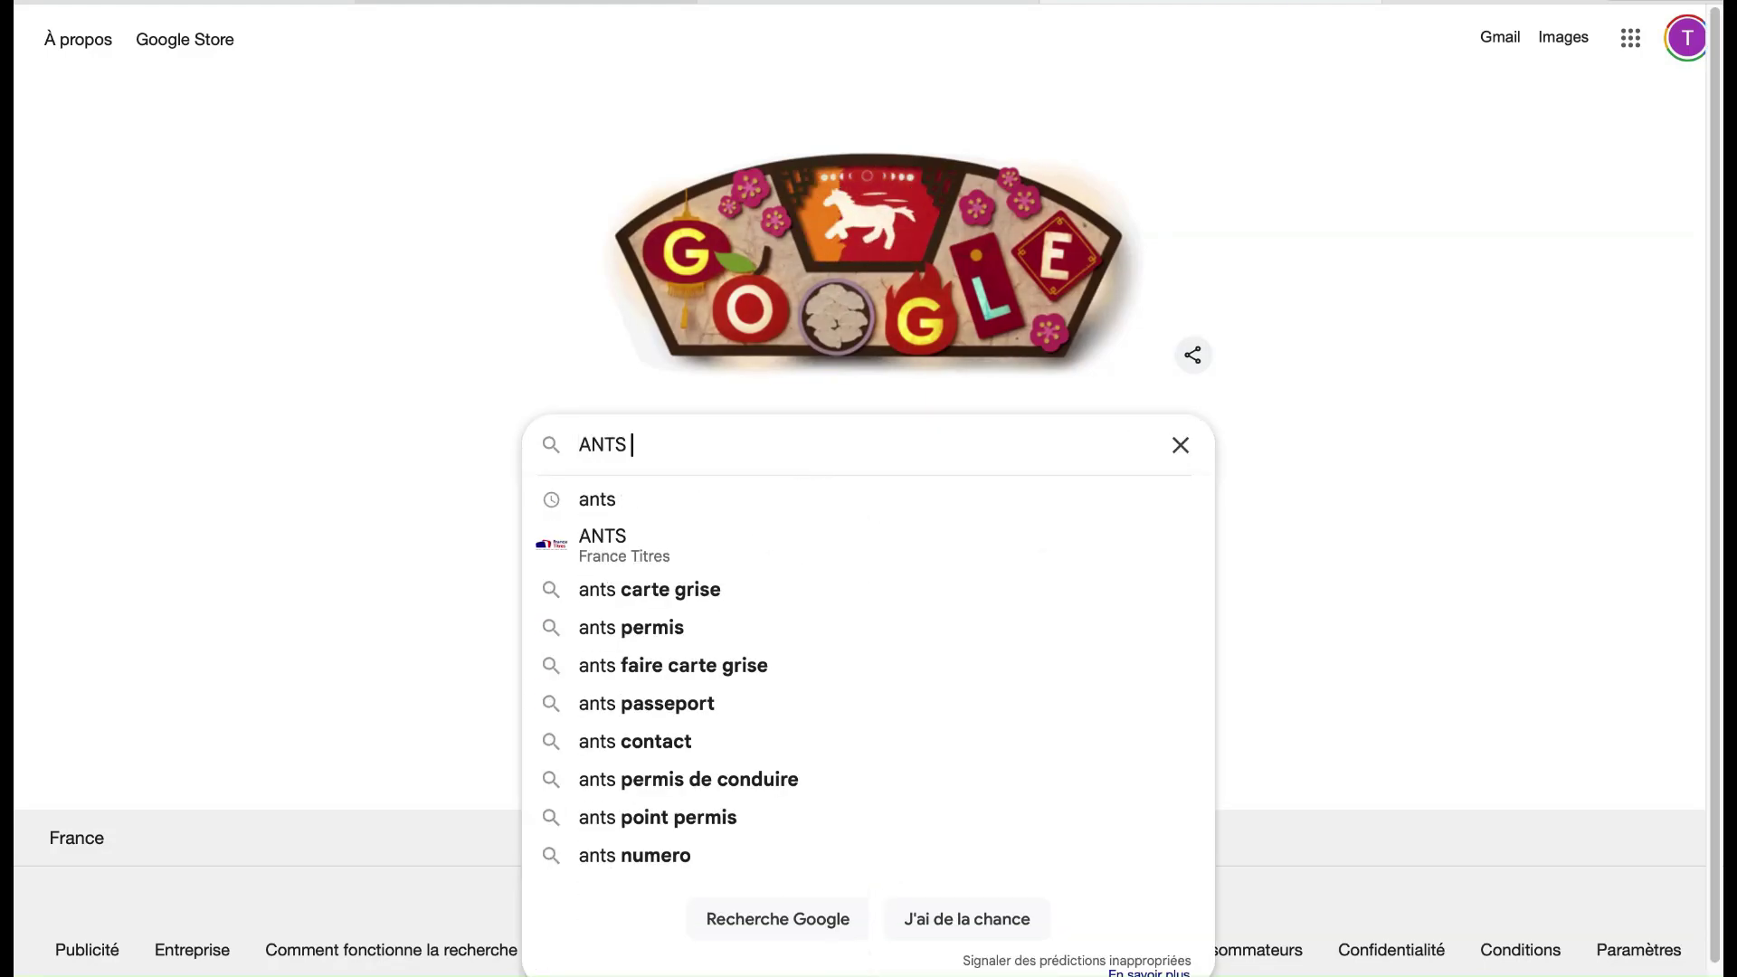
pyautogui.write('- où')
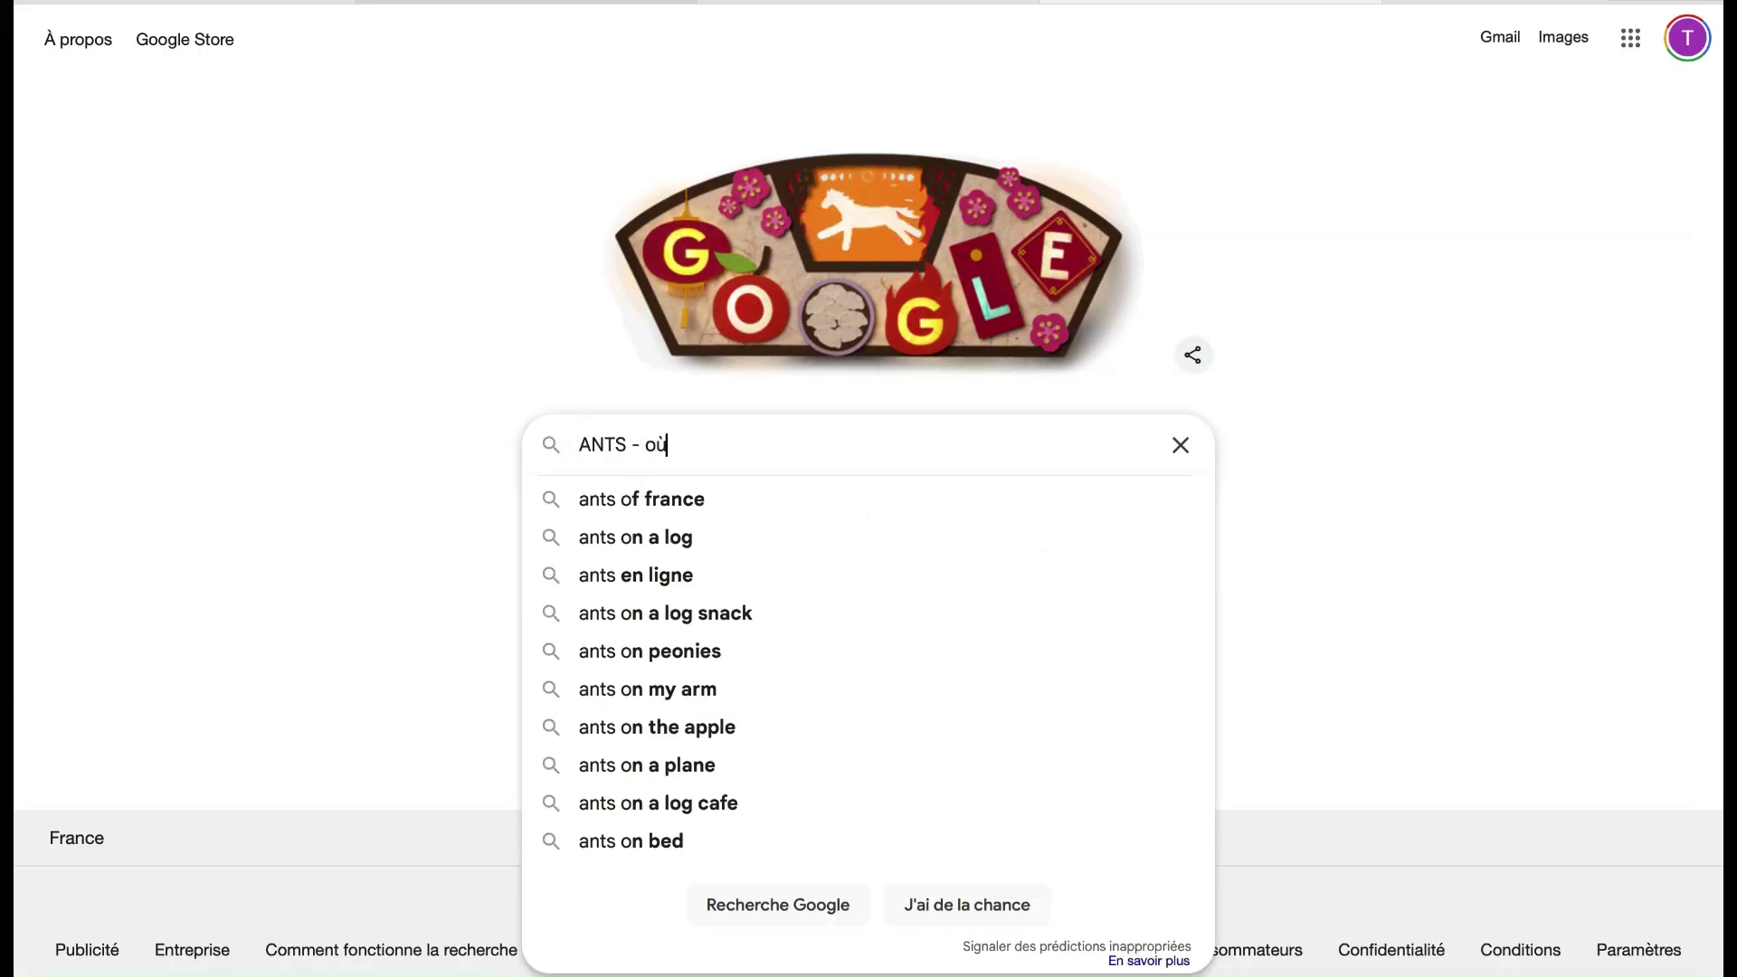
pyautogui.write(' faire ma ')
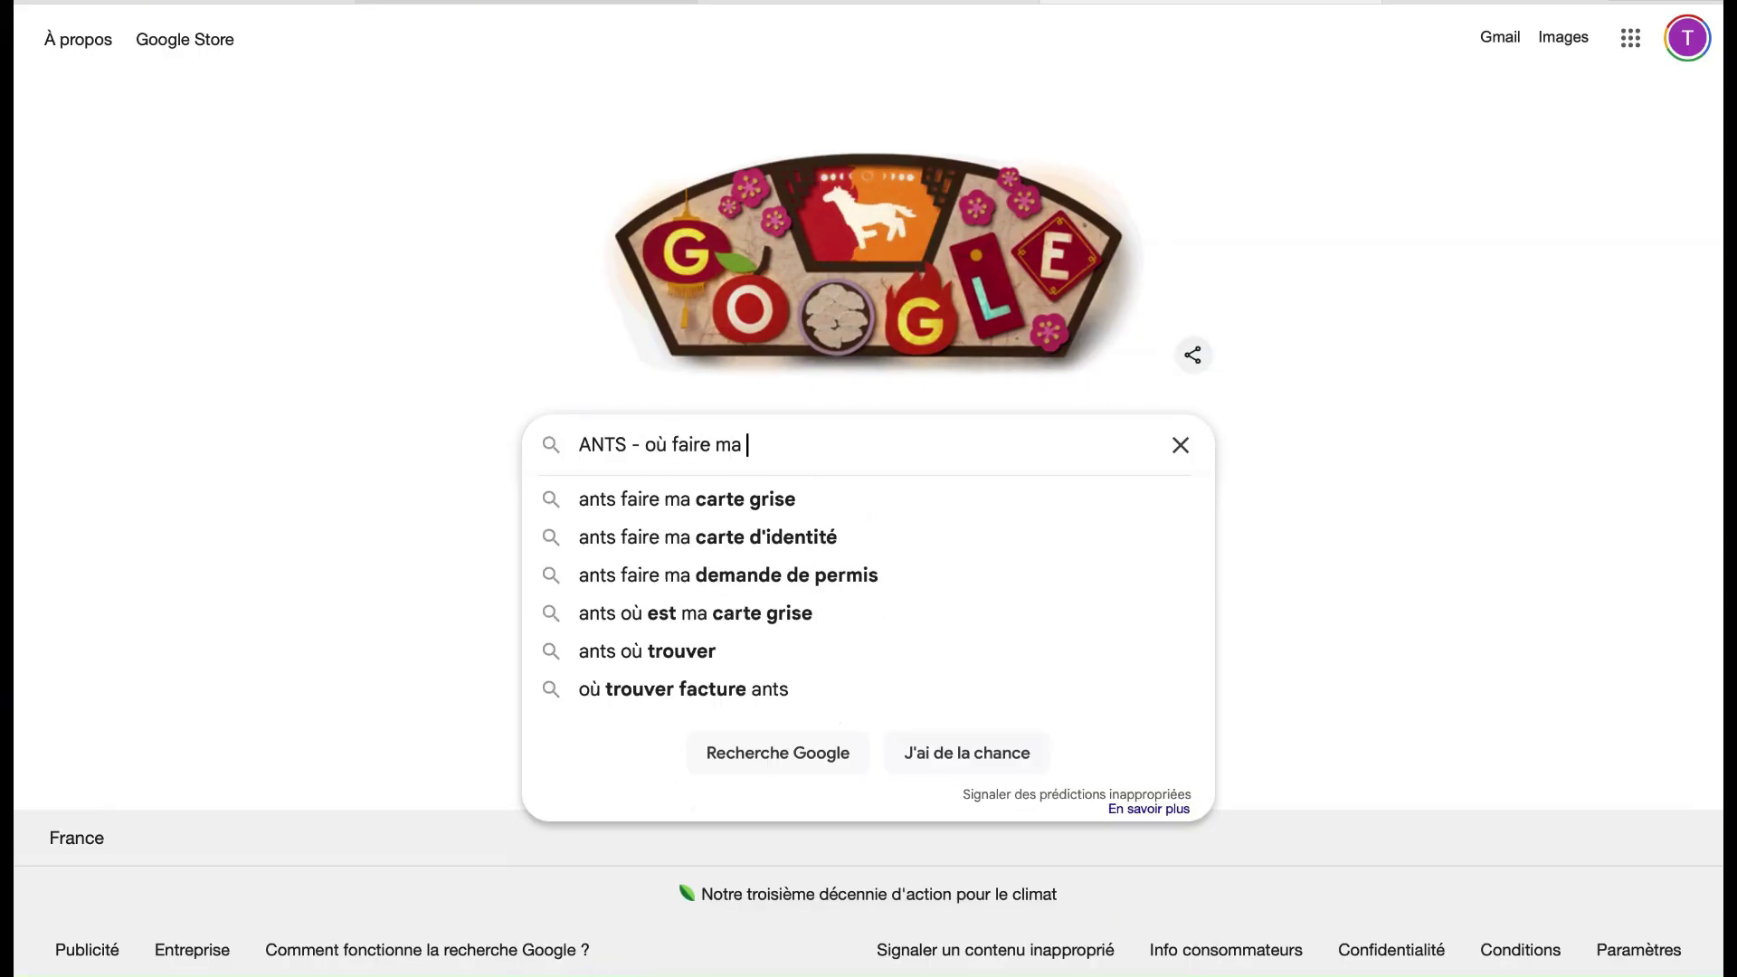
pyautogui.write('e photo')
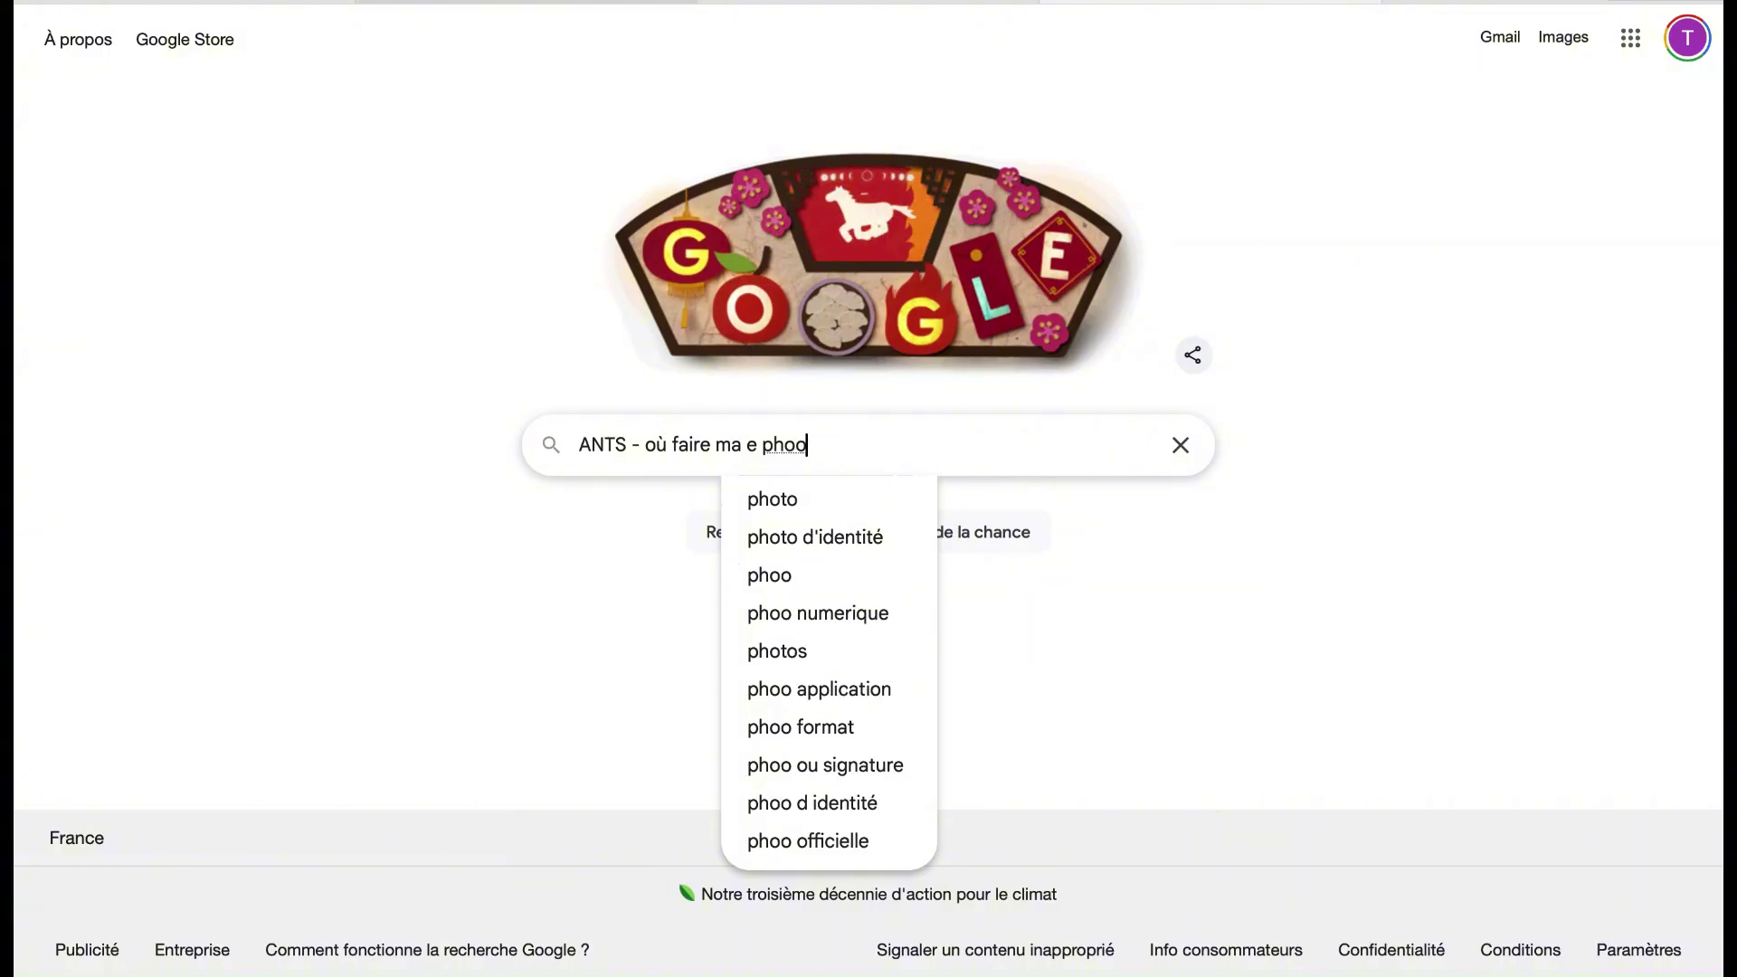
pyautogui.press('BackSpace')
pyautogui.write('to')
pyautogui.press('Return')
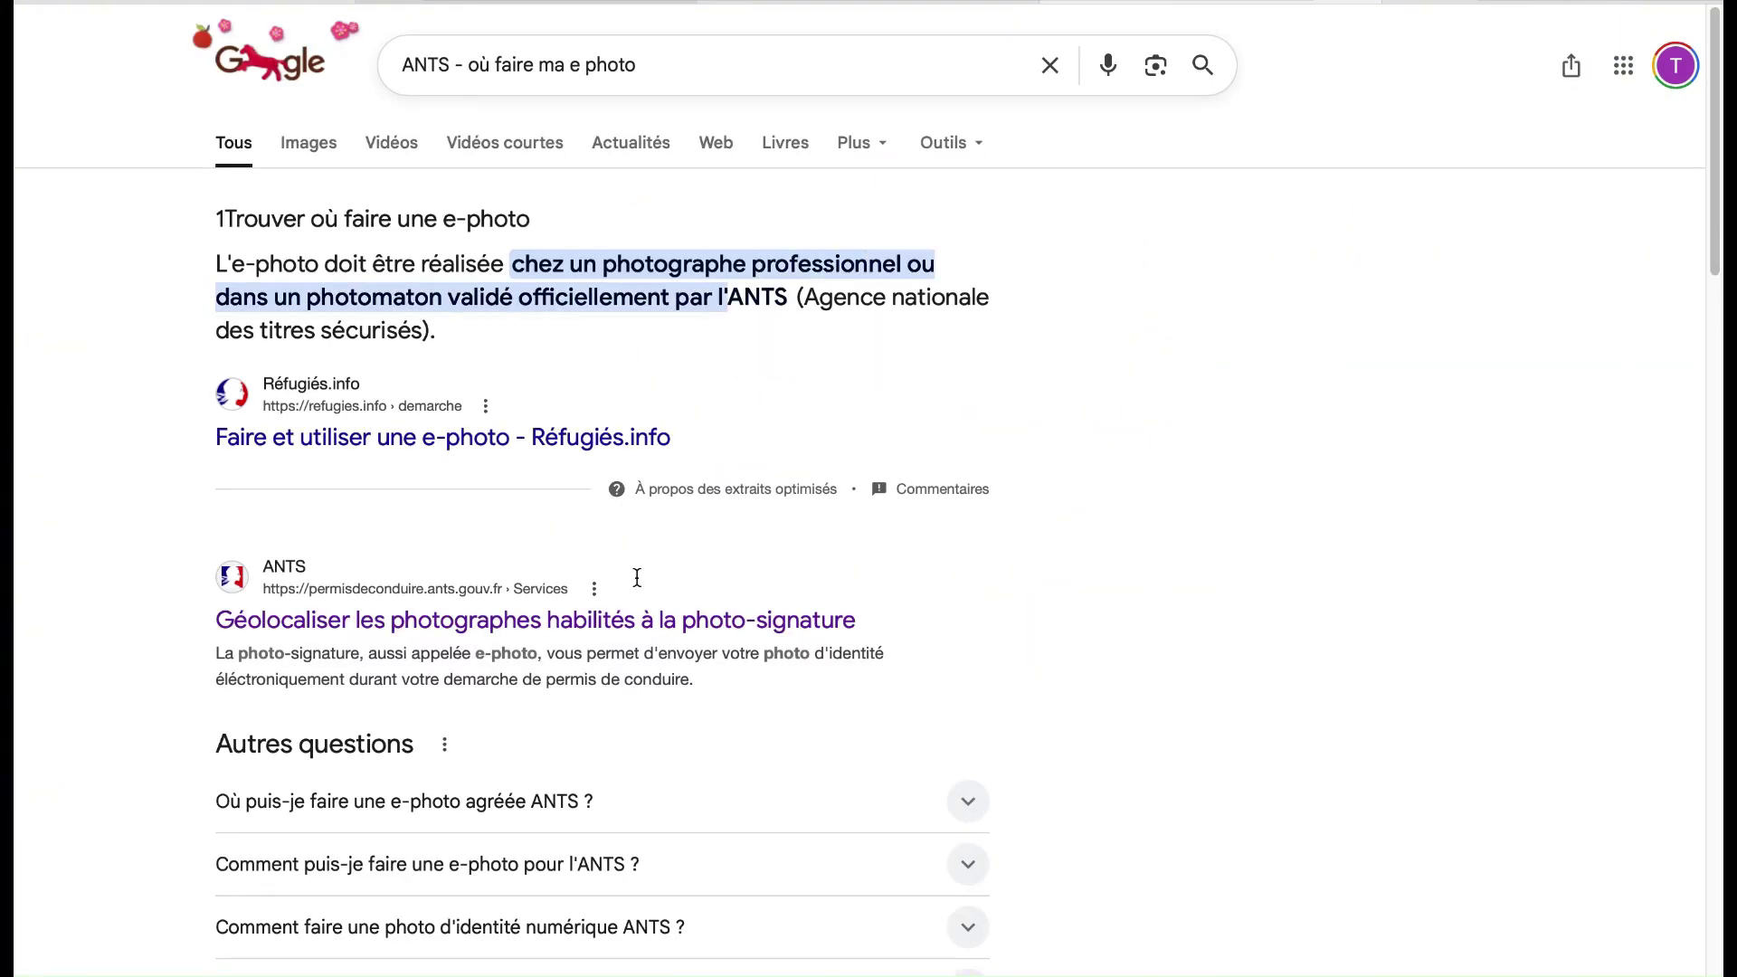
# On the ANTS photographer locator, list approved photographers near Douai and browse the results
pyautogui.click(579, 621)
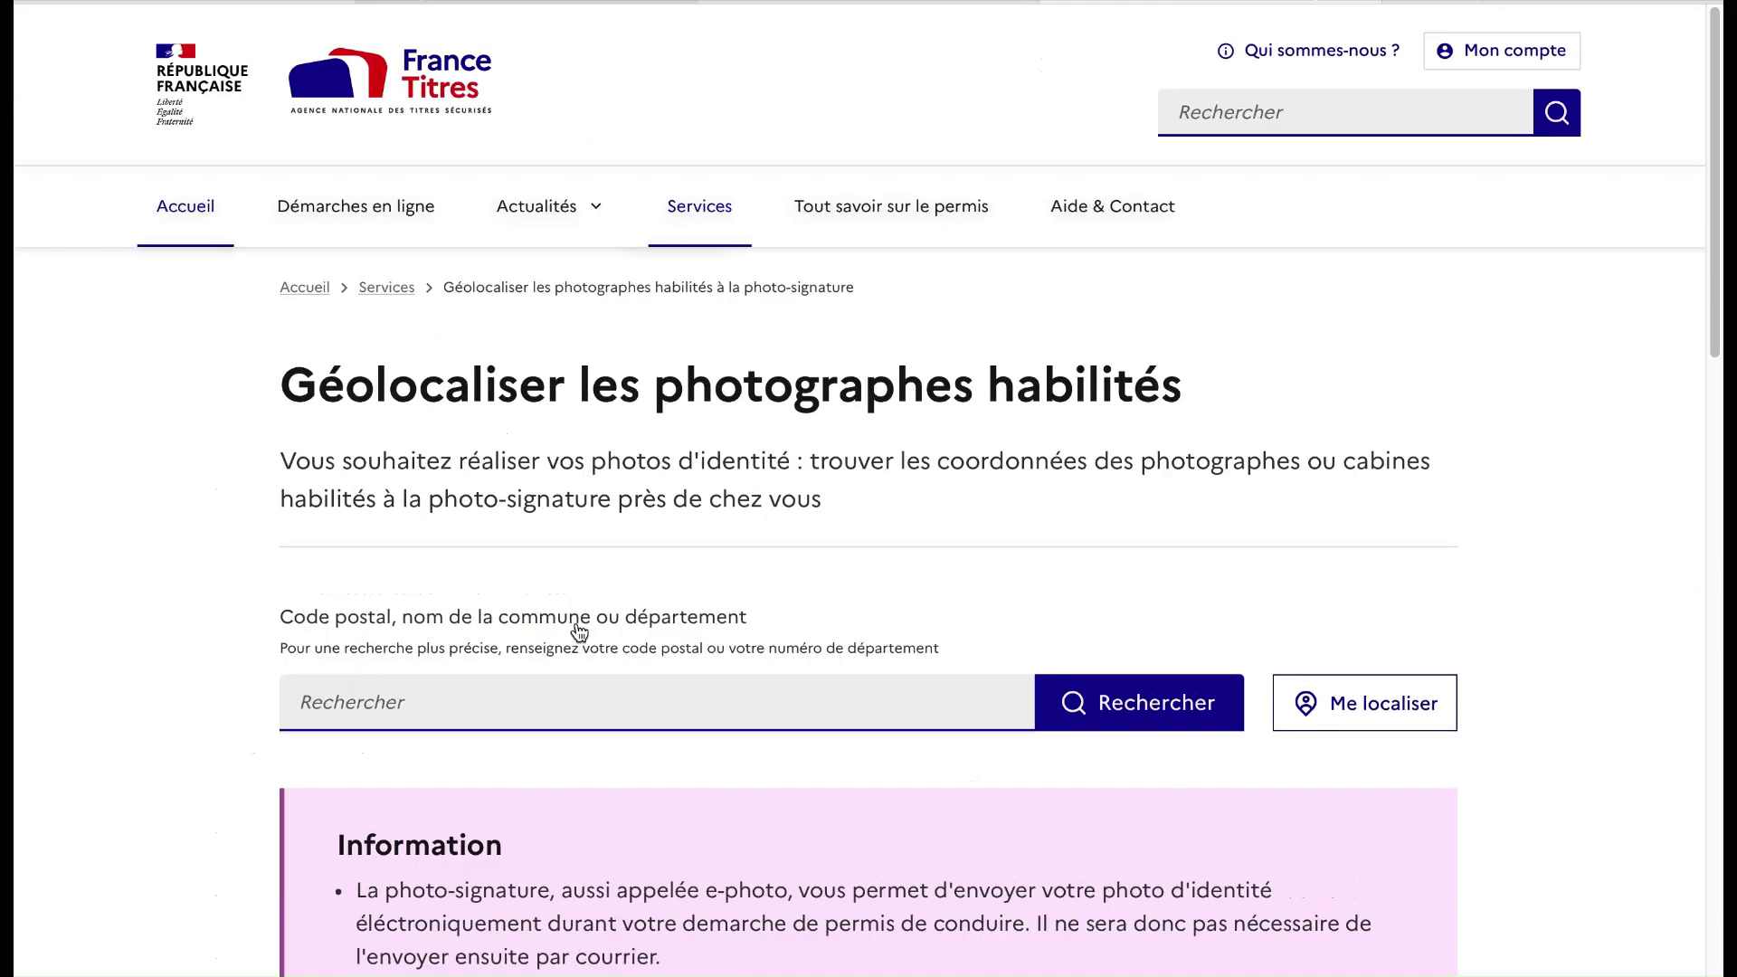
pyautogui.click(545, 702)
pyautogui.write('Douai')
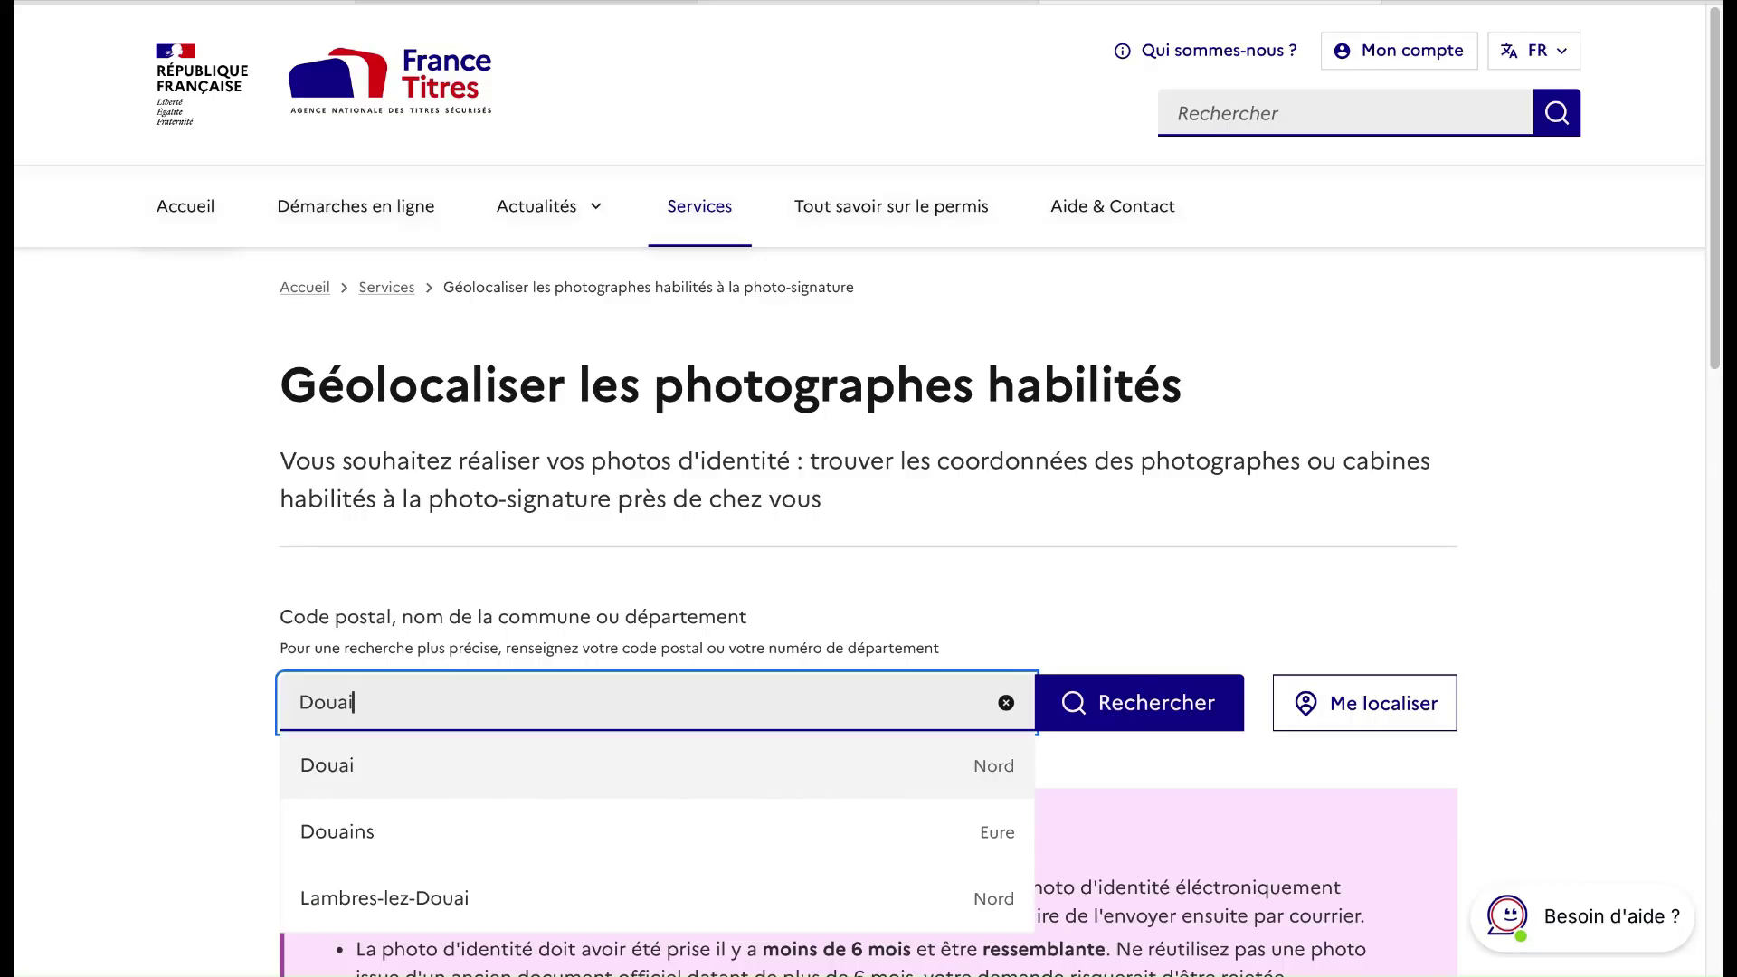
pyautogui.click(517, 769)
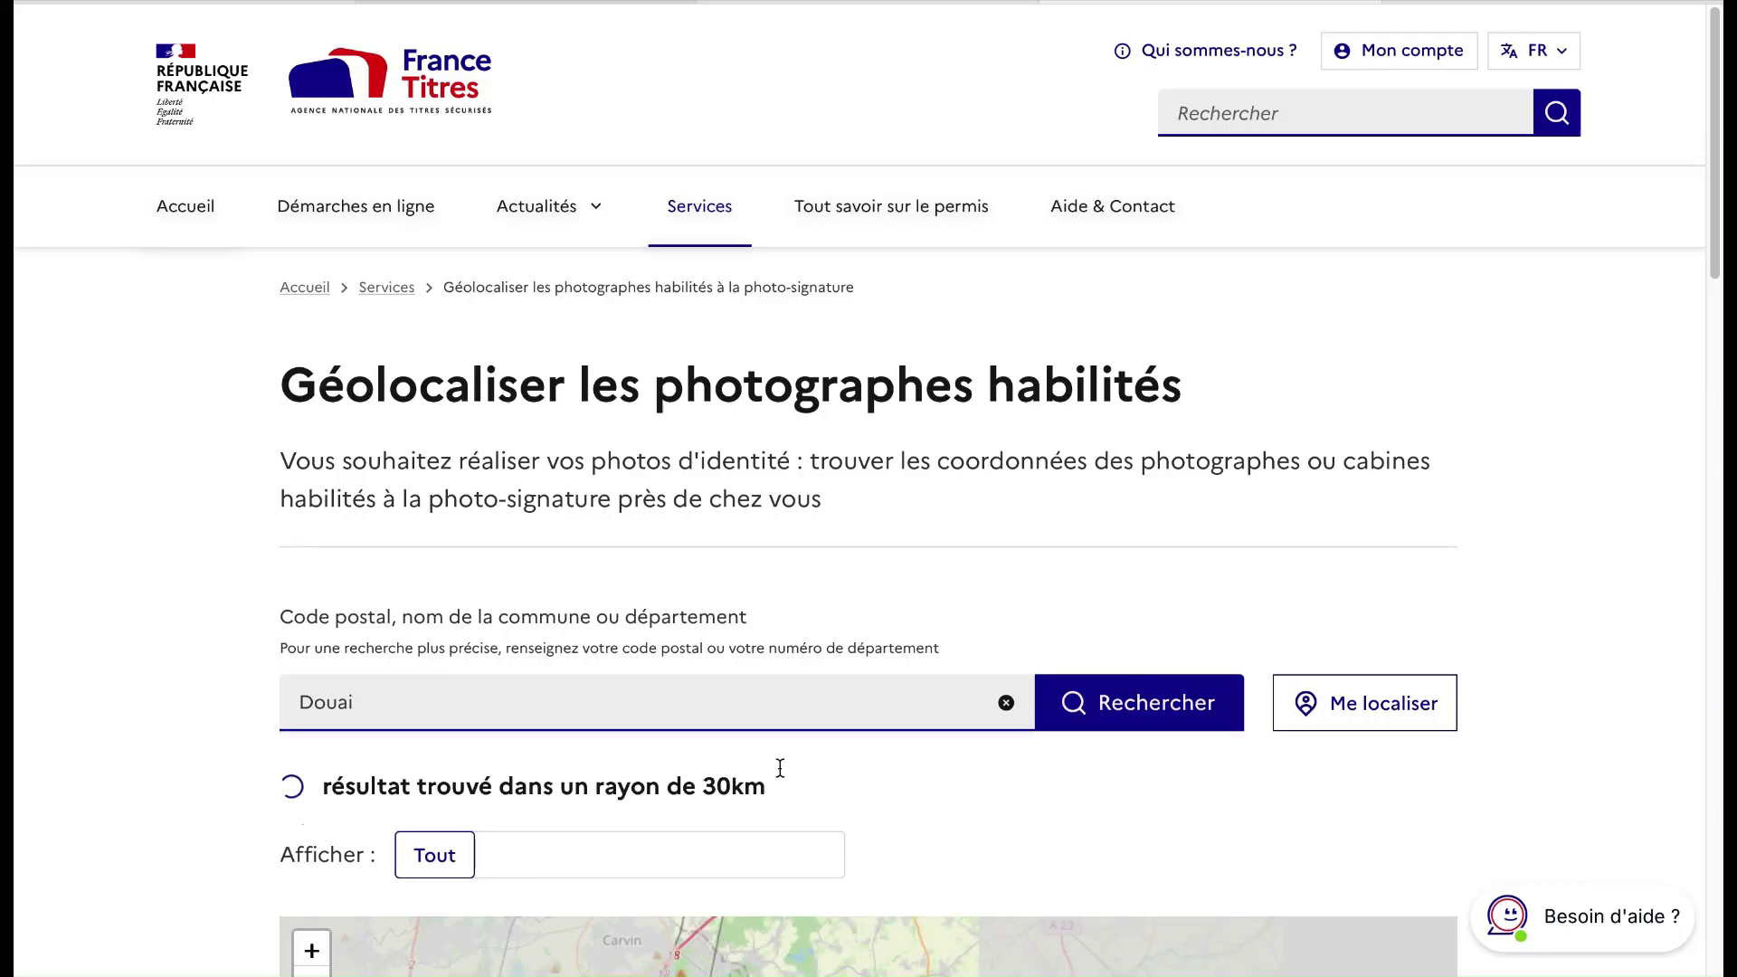
pyautogui.scroll(-2, 779, 771)
pyautogui.scroll(-2, 779, 767)
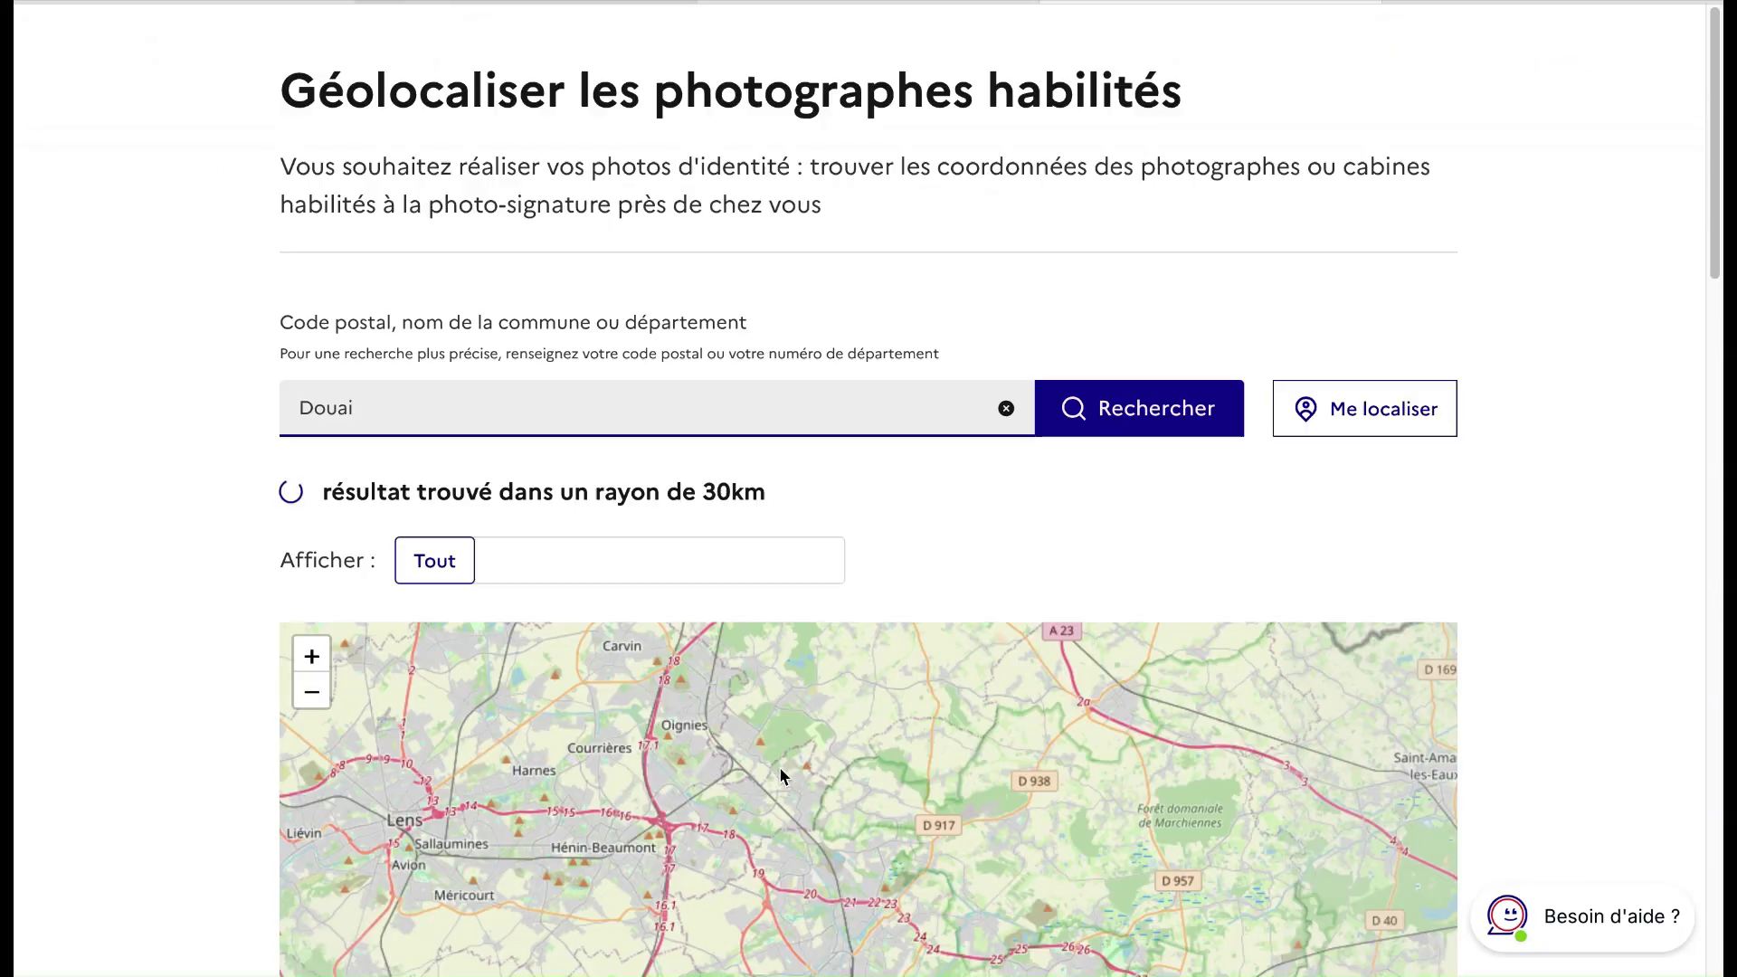
pyautogui.scroll(-1, 824, 612)
pyautogui.scroll(-2, 824, 612)
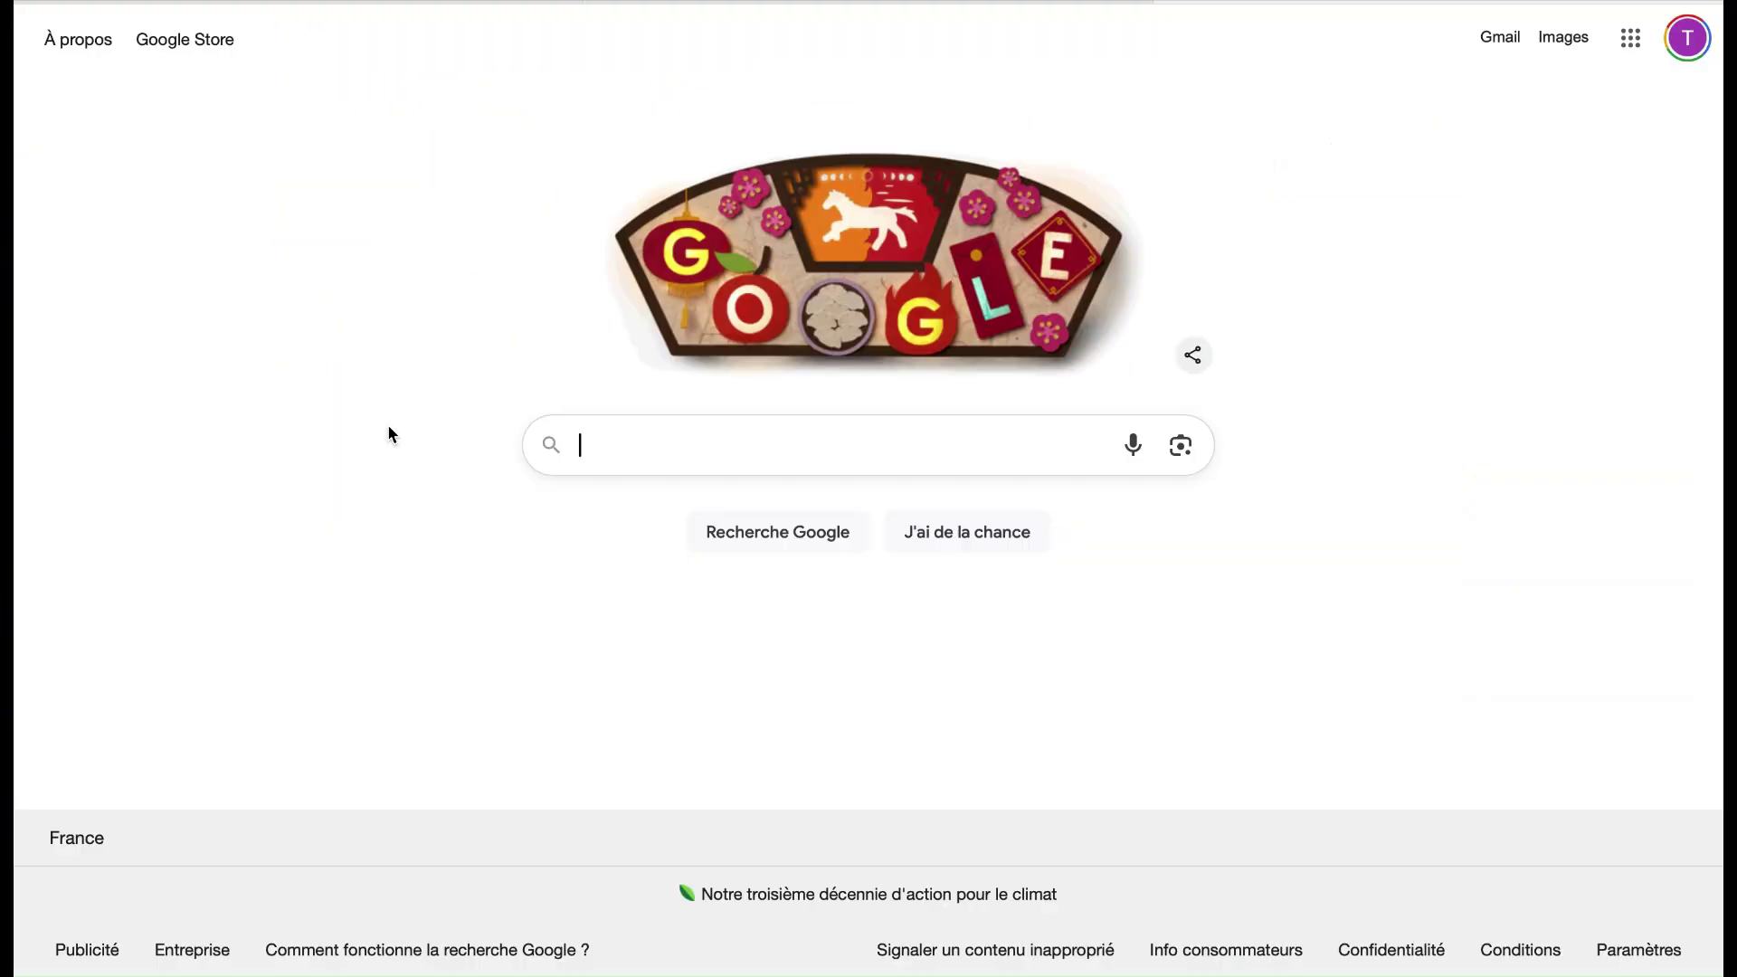
# Search Google for 'mon compte ANTS' and open the ANTS account site
pyautogui.write('m')
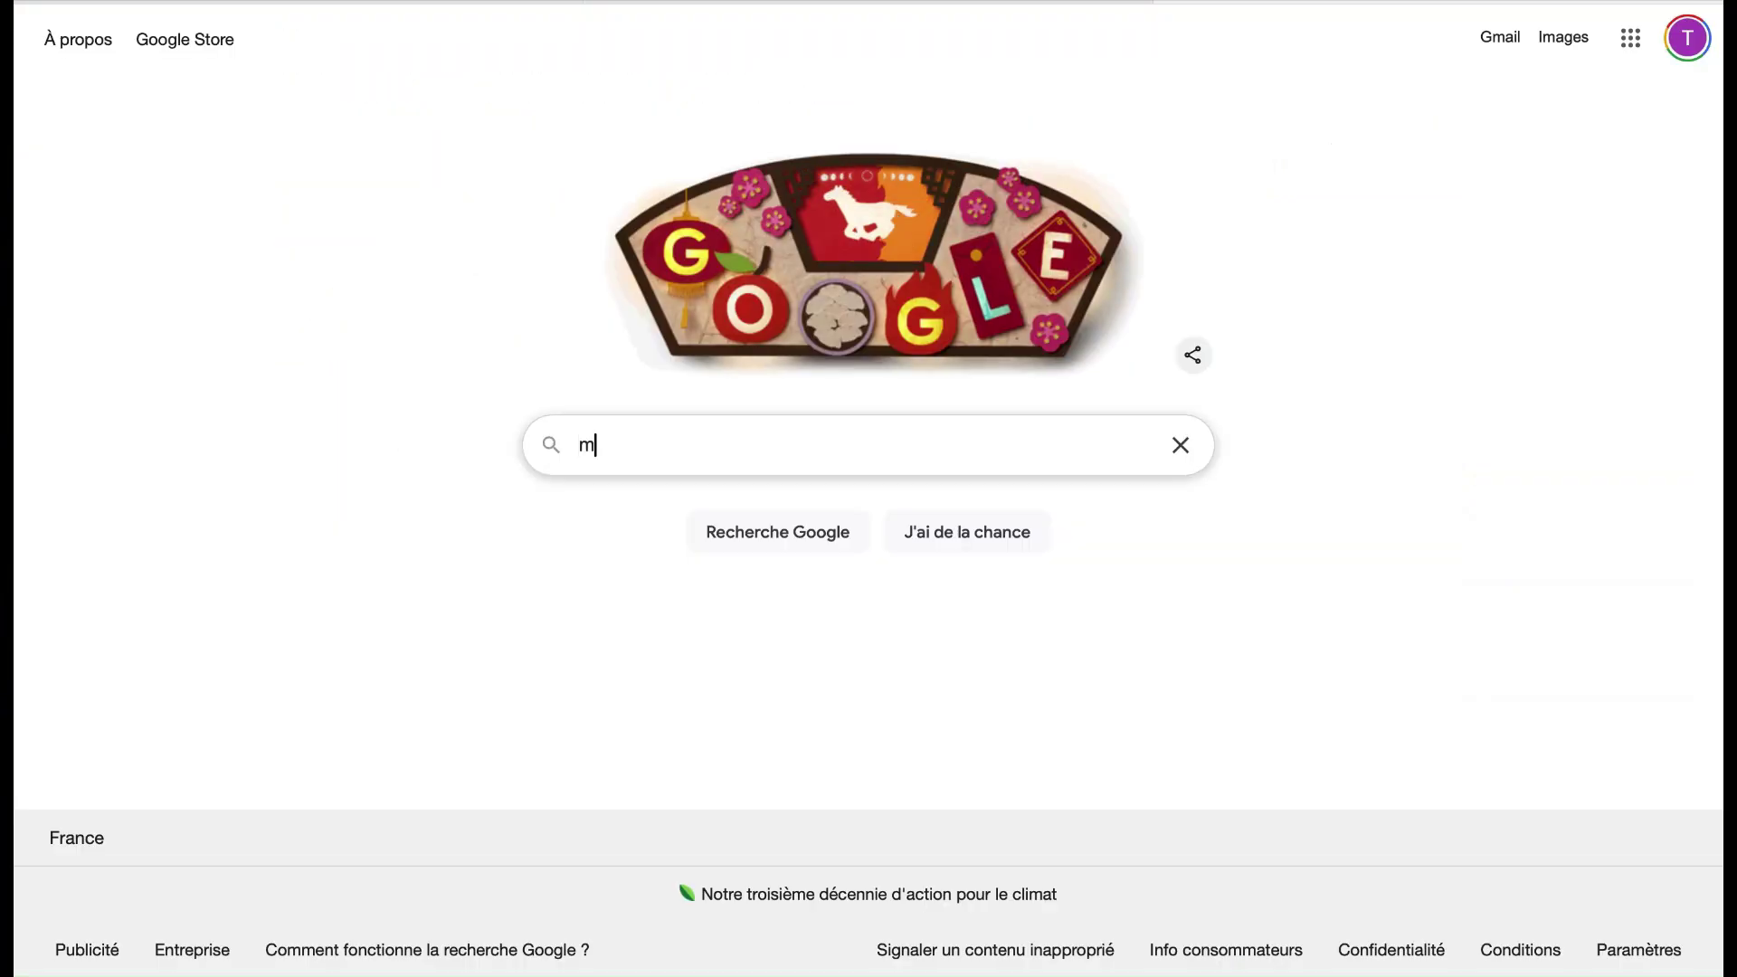
pyautogui.write('on compte ANTS')
pyautogui.press('Return')
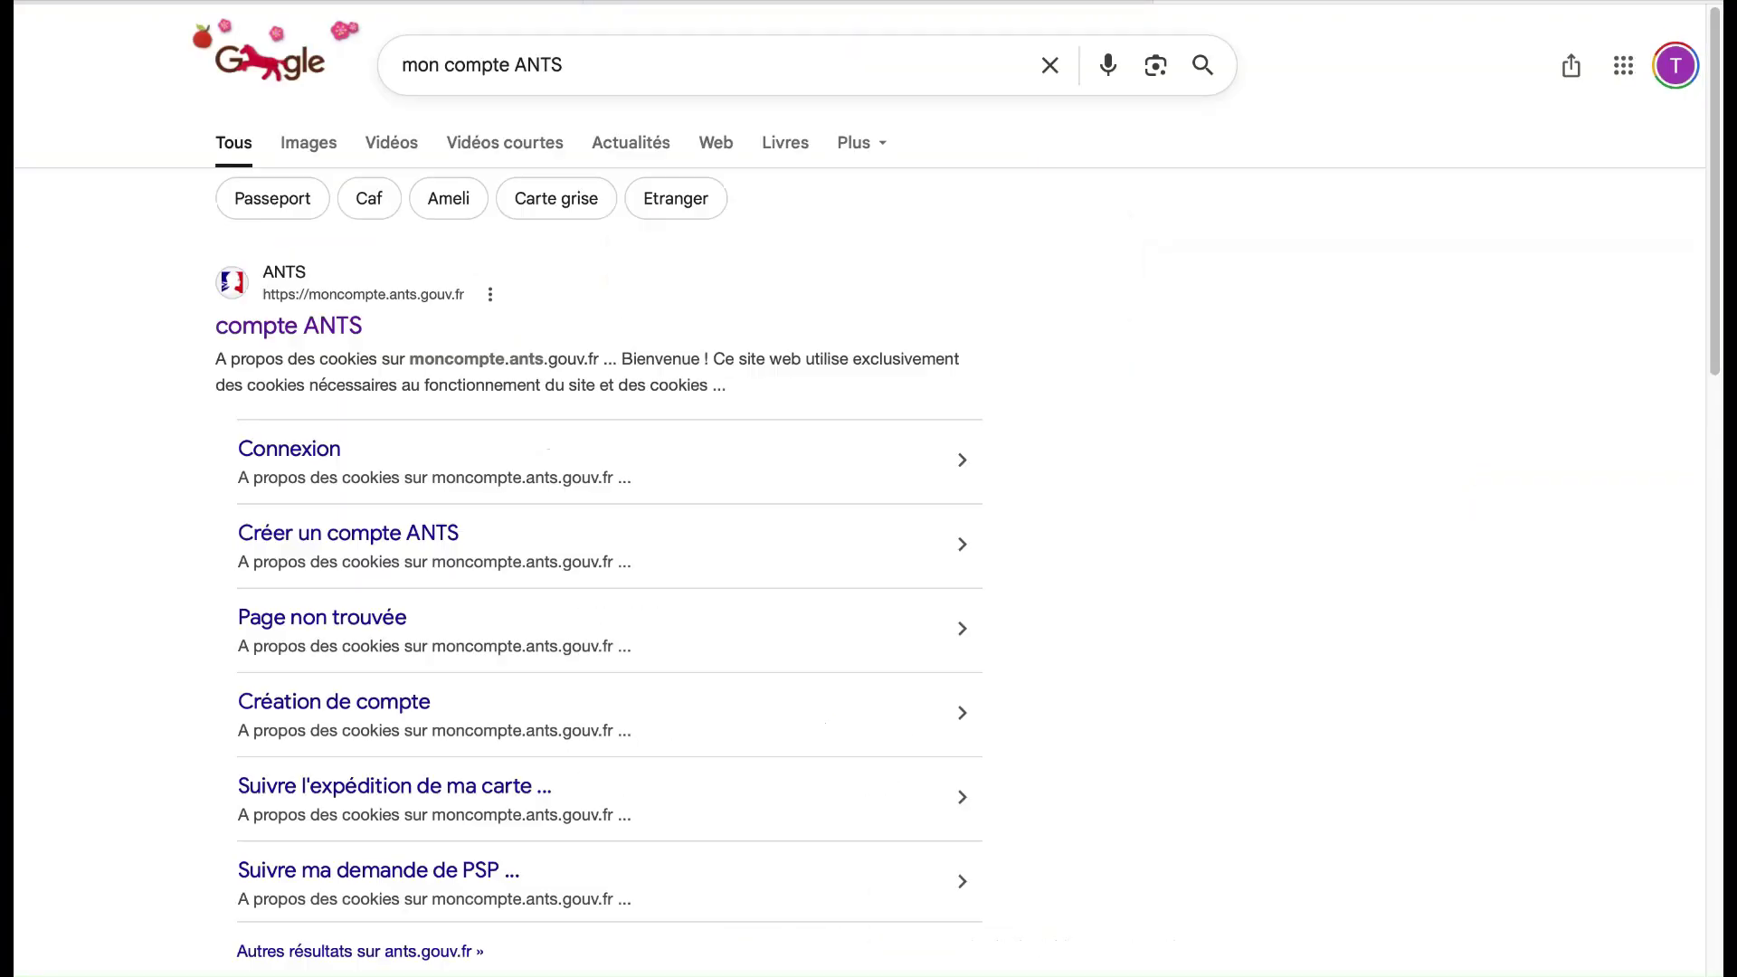
pyautogui.click(331, 341)
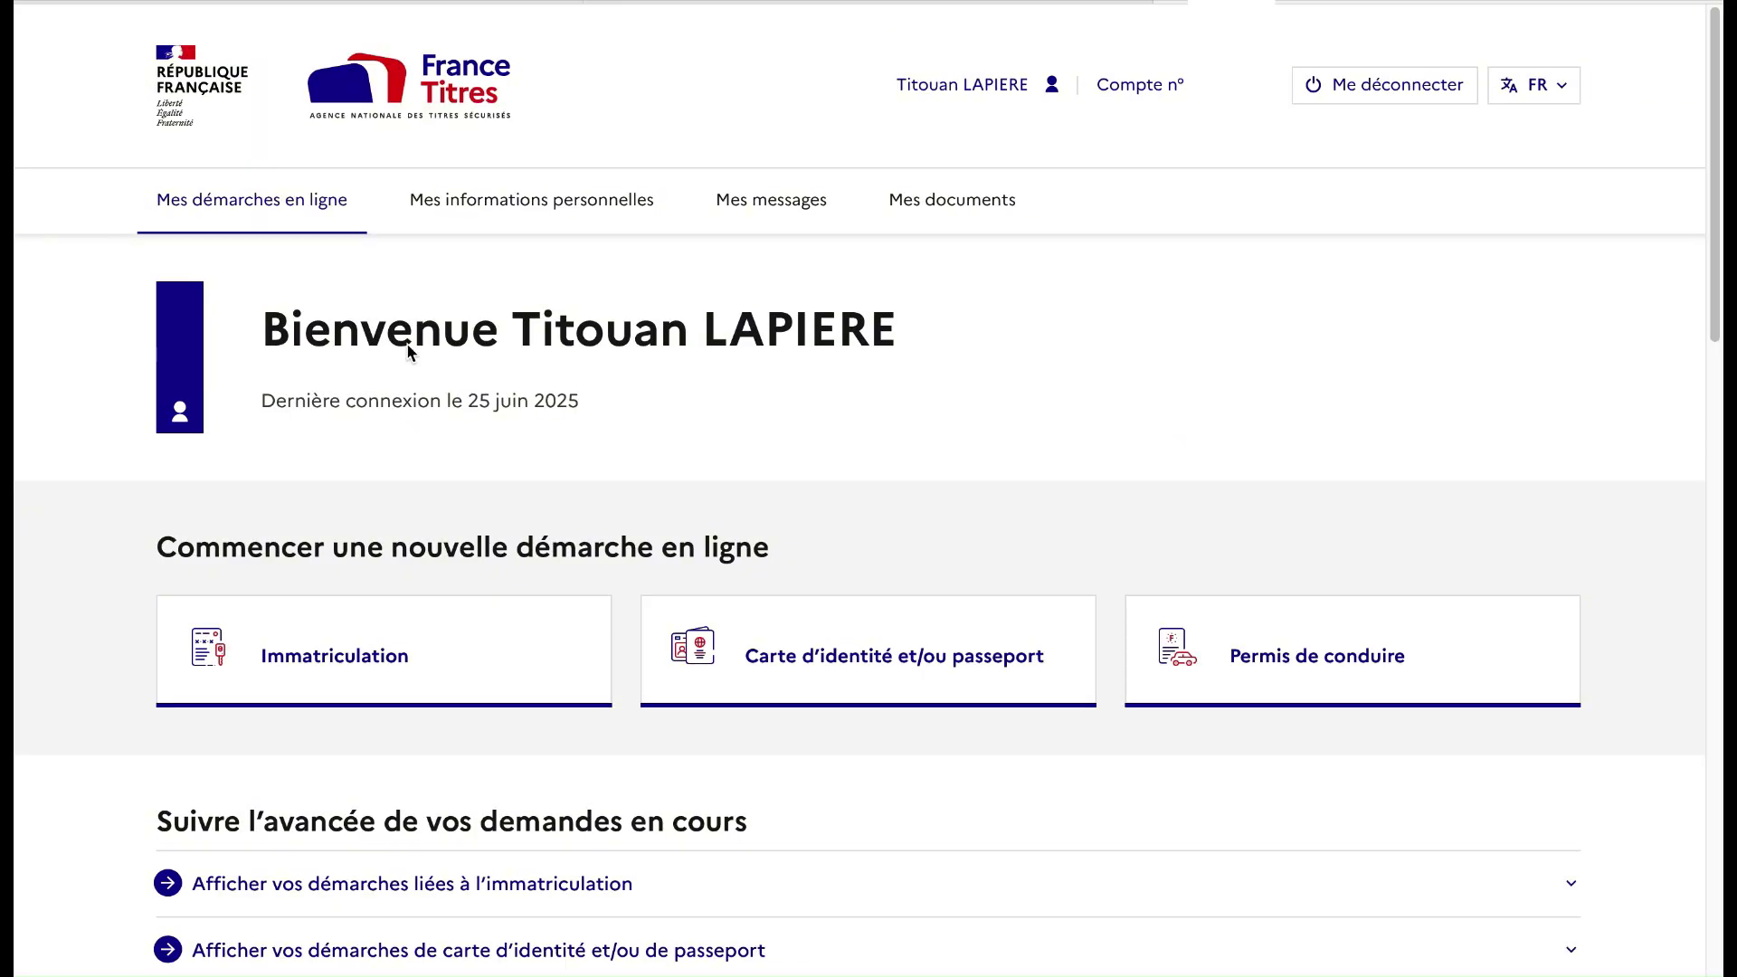
# Start a Permis de conduire request with exam registration as the motive, then continue
pyautogui.scroll(-1, 840, 537)
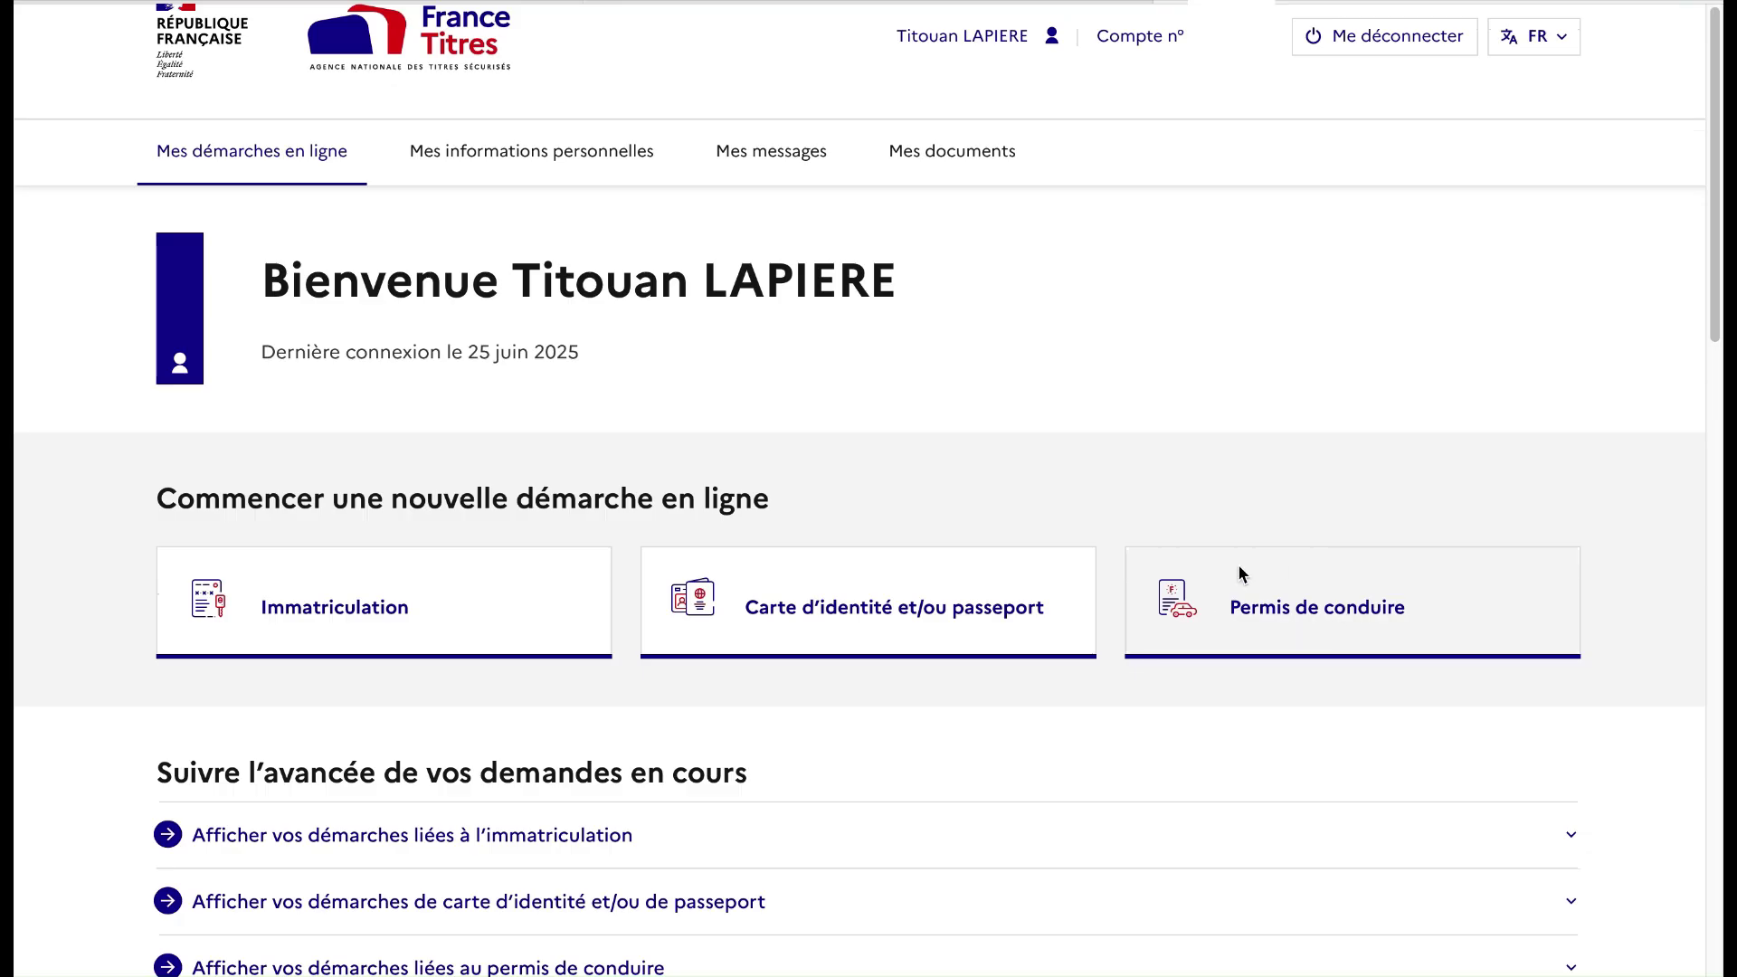
pyautogui.click(1287, 604)
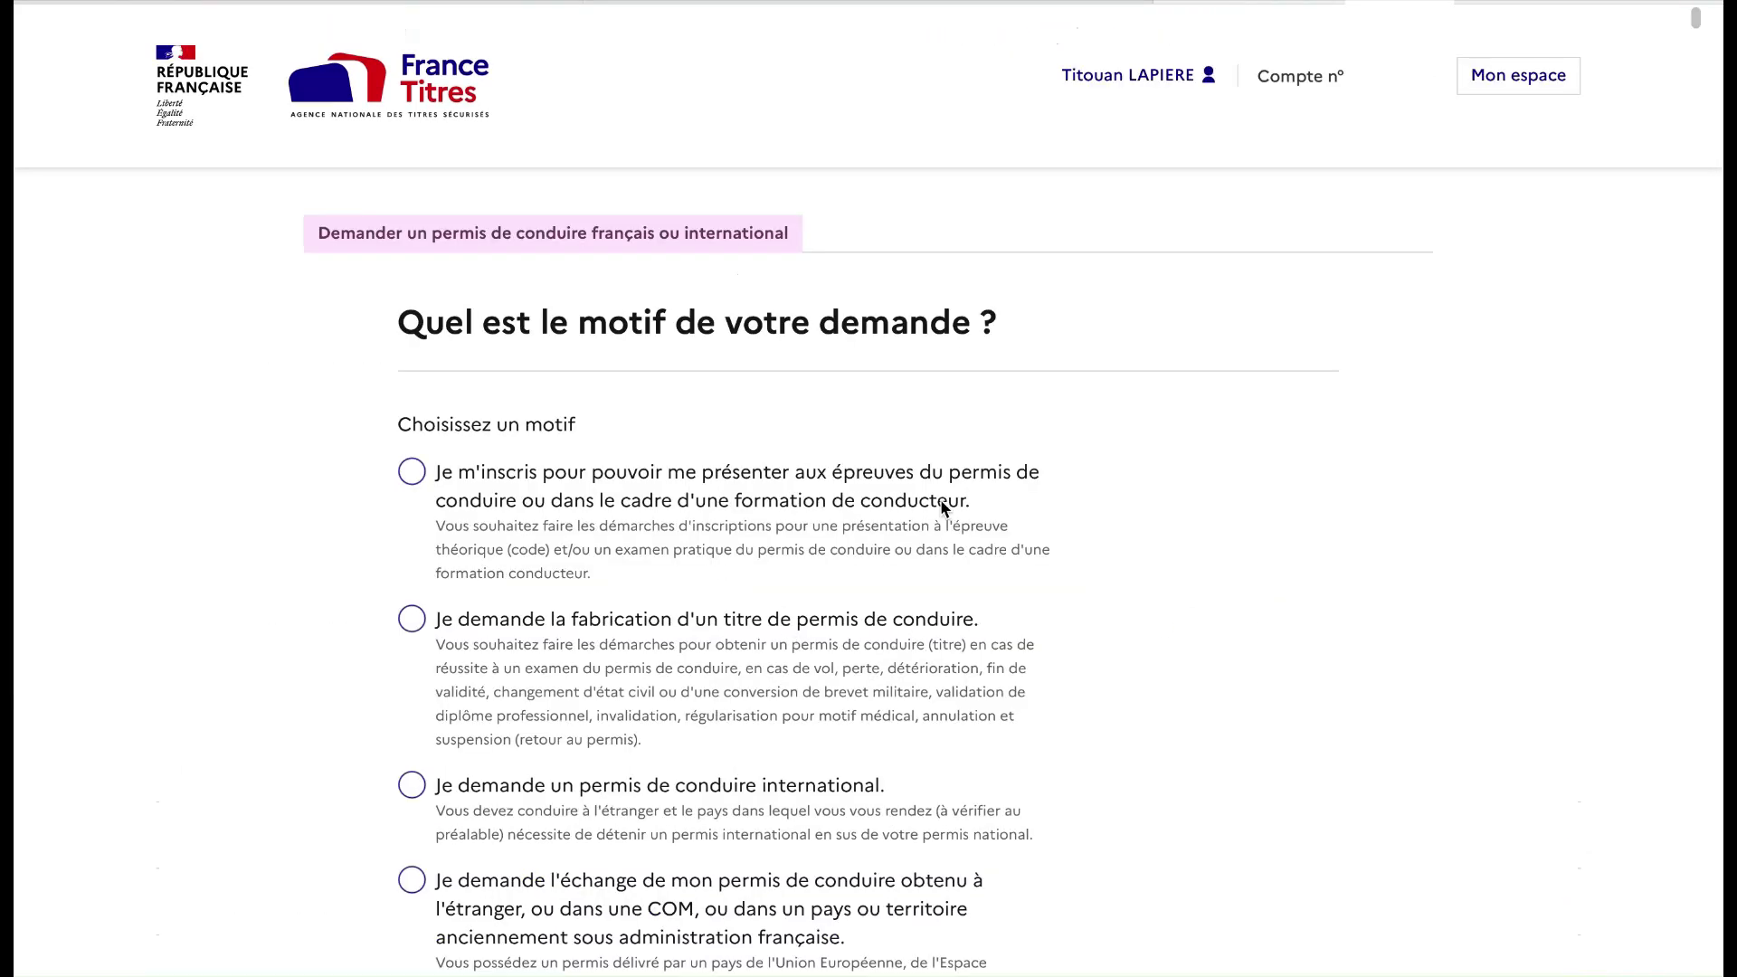
pyautogui.moveTo(973, 503); pyautogui.dragTo(413, 453)
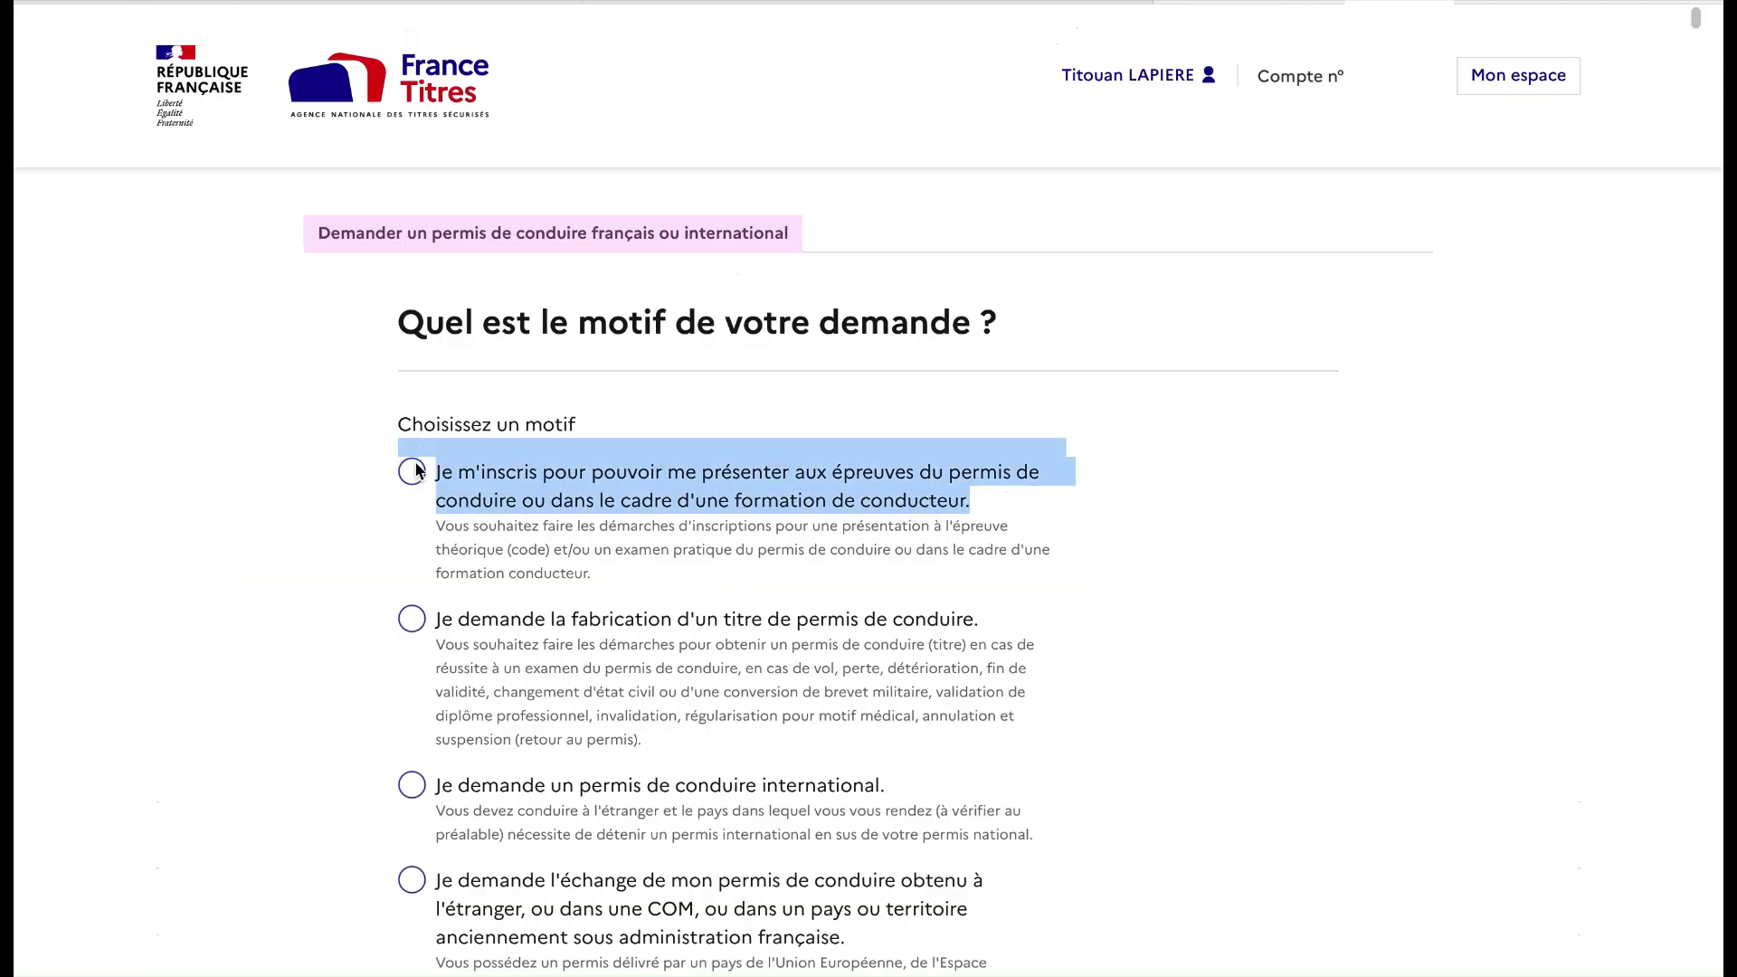
pyautogui.click(413, 471)
pyautogui.scroll(-3, 534, 615)
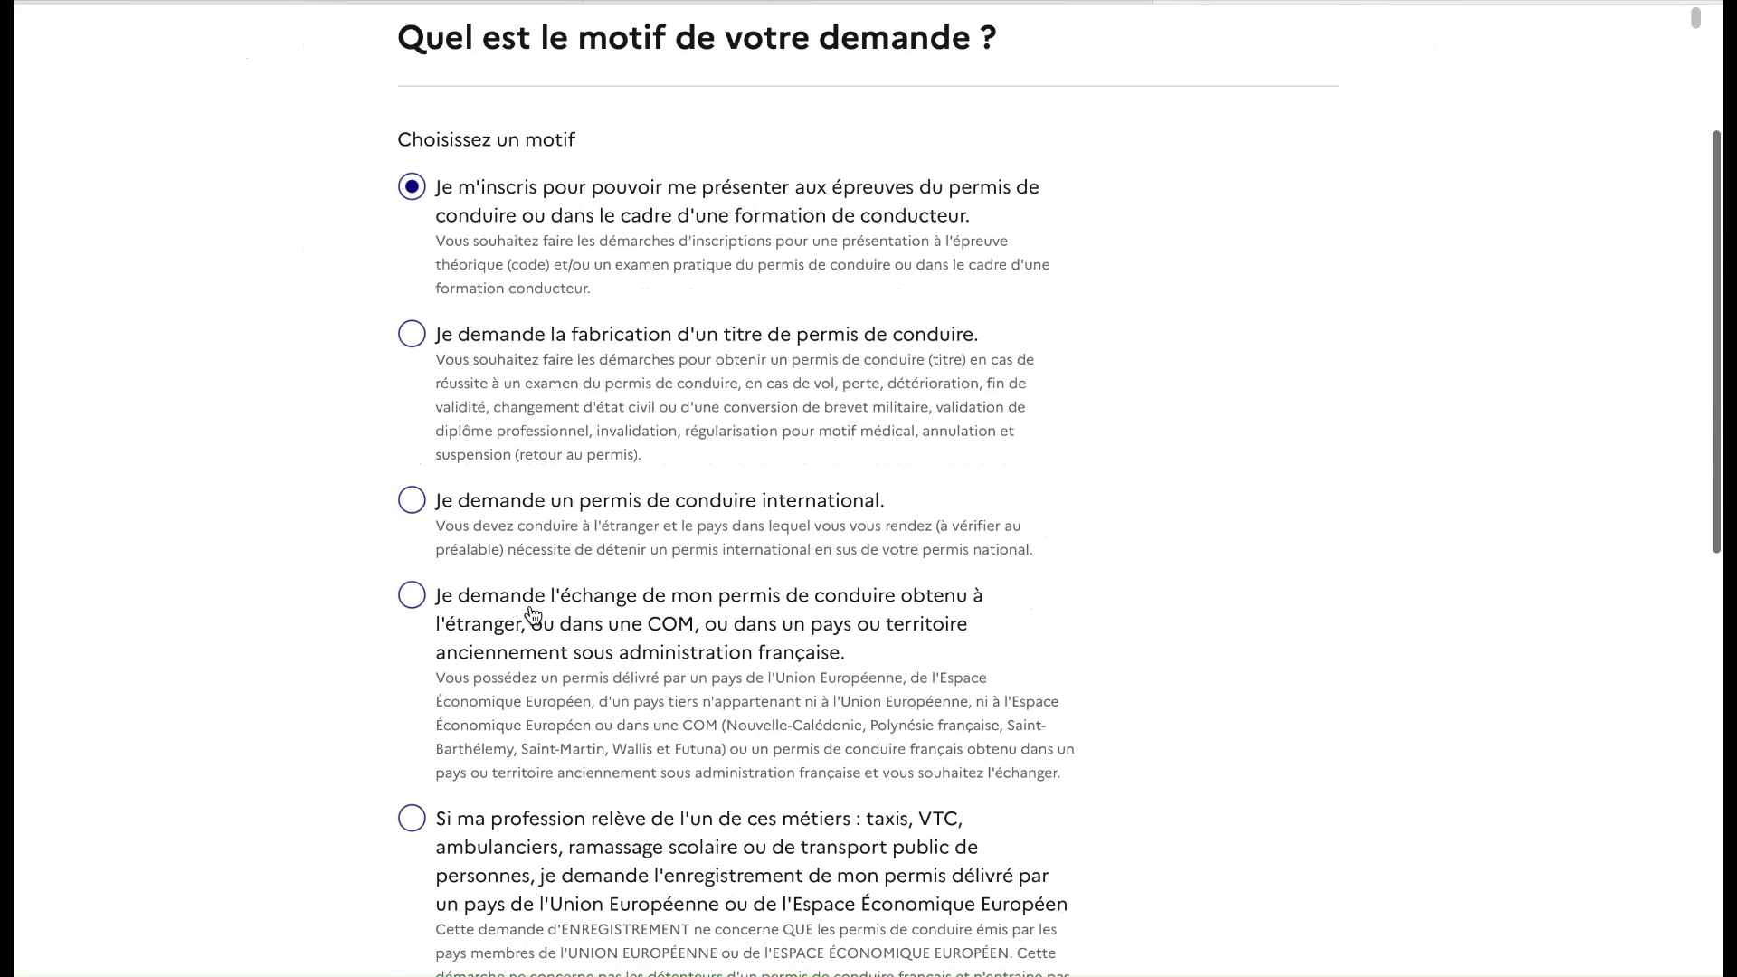
pyautogui.scroll(-3, 534, 615)
pyautogui.click(482, 927)
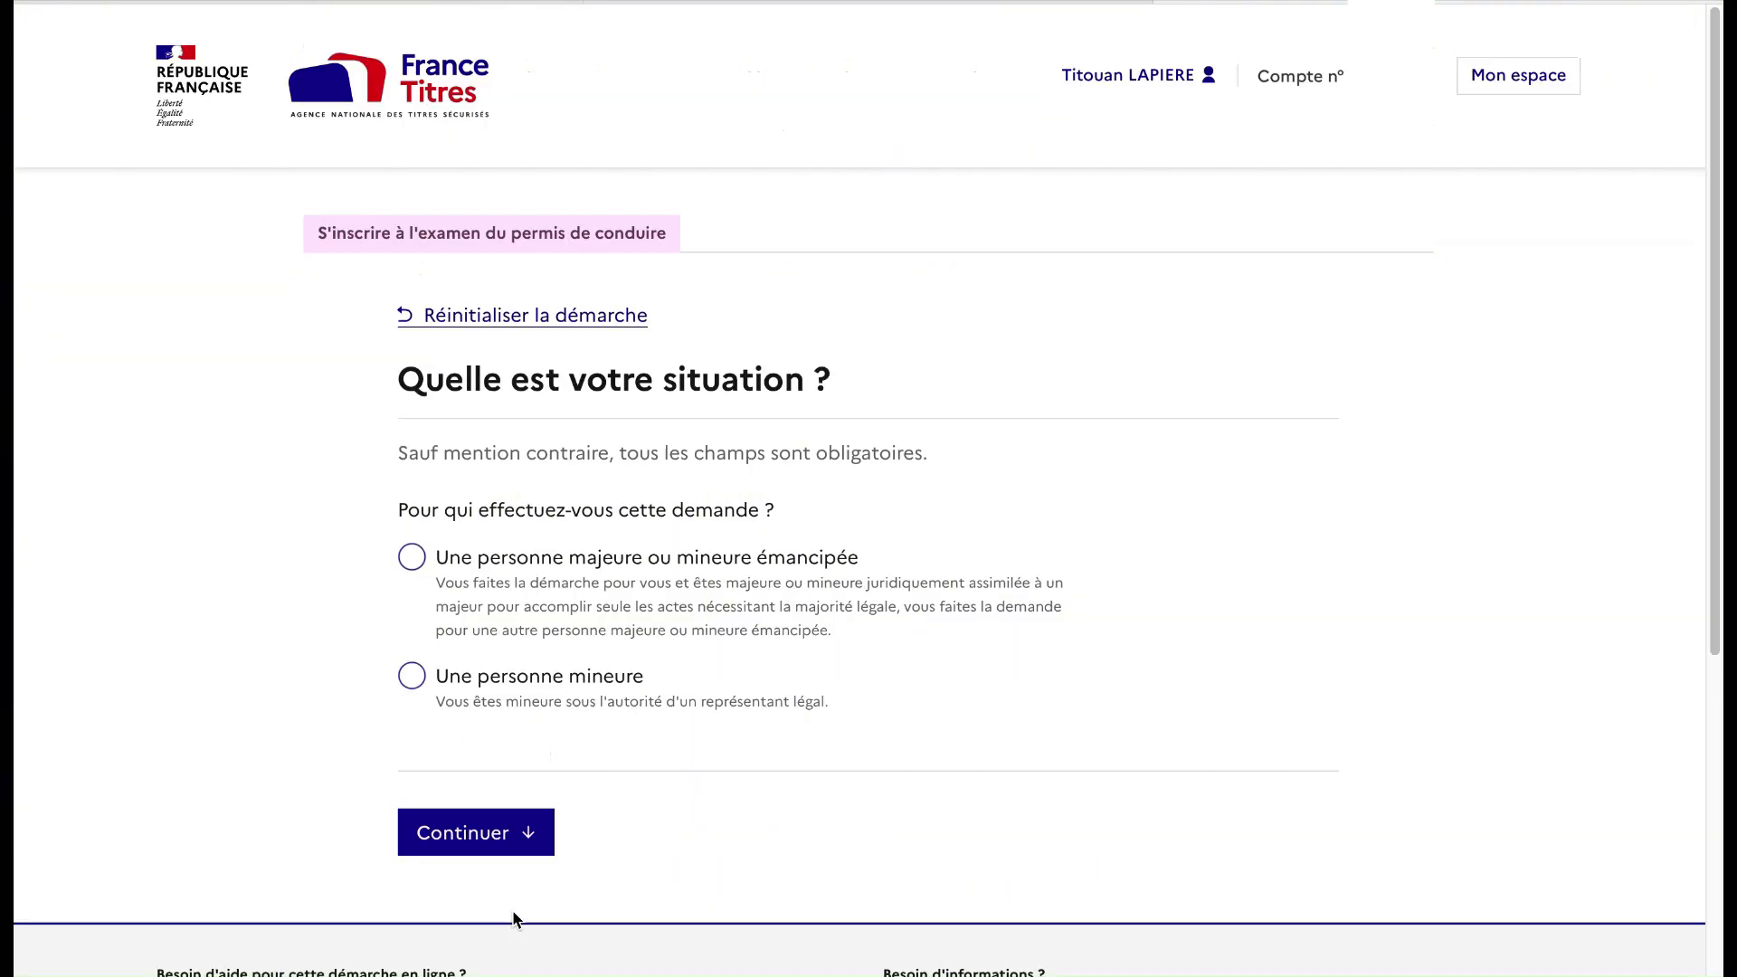
# Declare an adult request to sit the licence exams for category B
pyautogui.click(412, 555)
pyautogui.click(479, 832)
pyautogui.moveTo(850, 579); pyautogui.dragTo(492, 560)
pyautogui.click(493, 568)
pyautogui.click(489, 864)
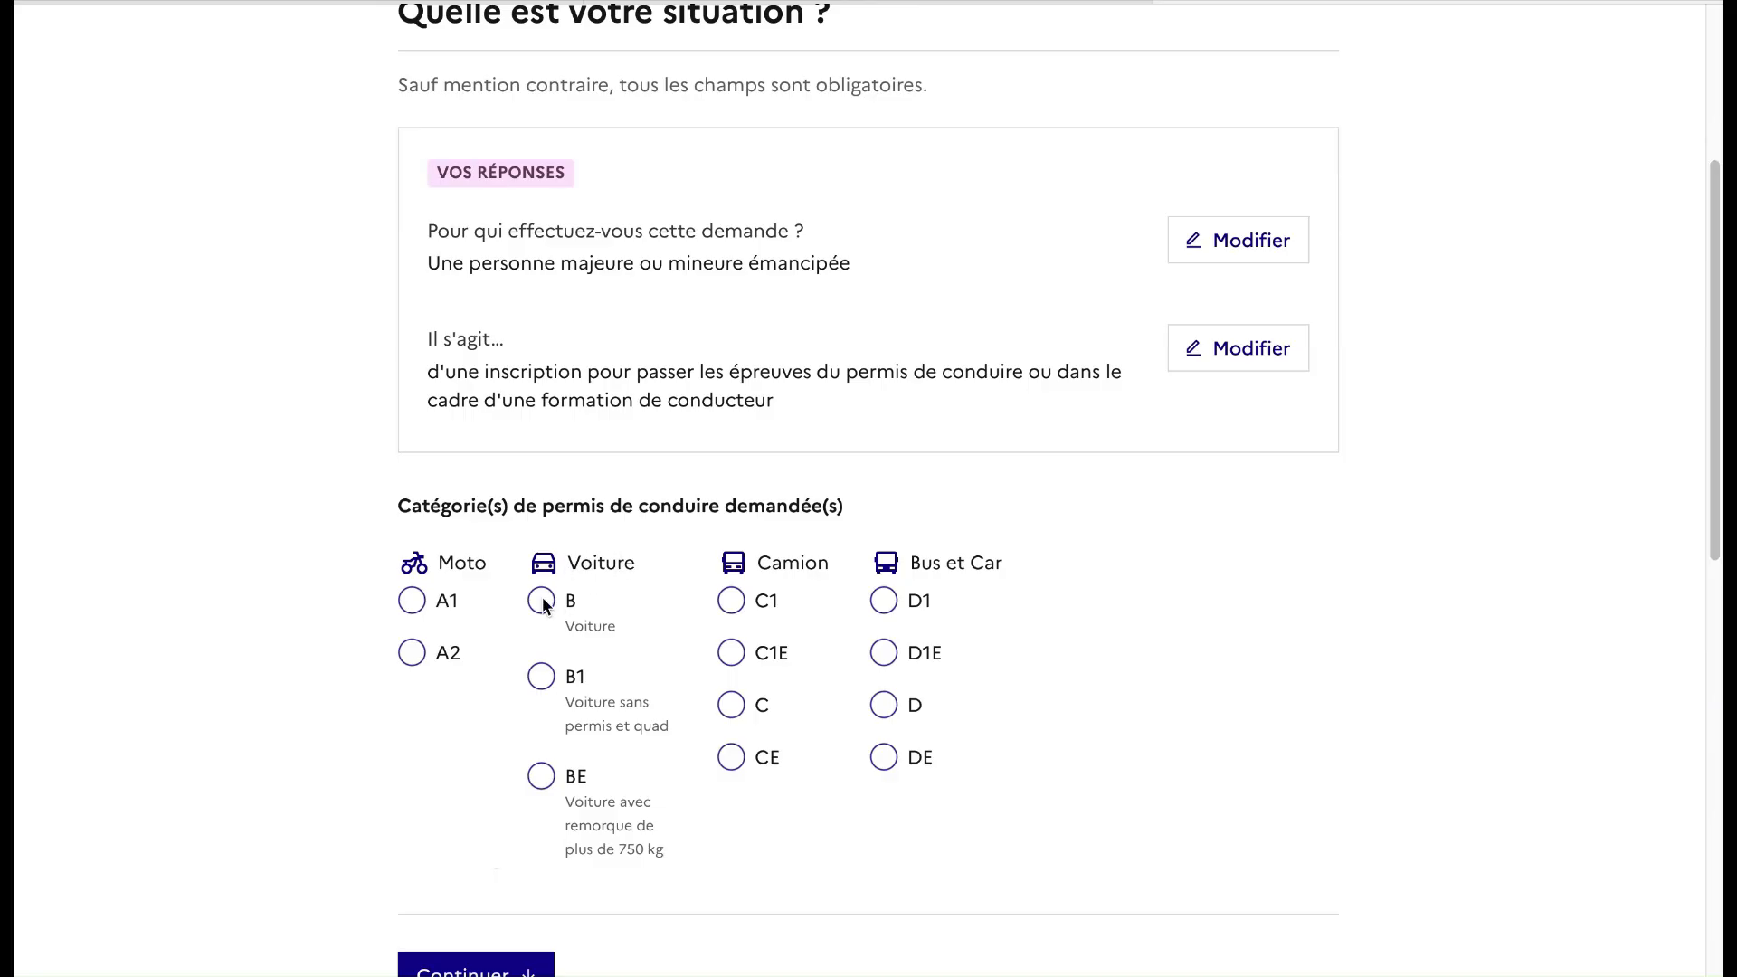
pyautogui.scroll(-1, 543, 604)
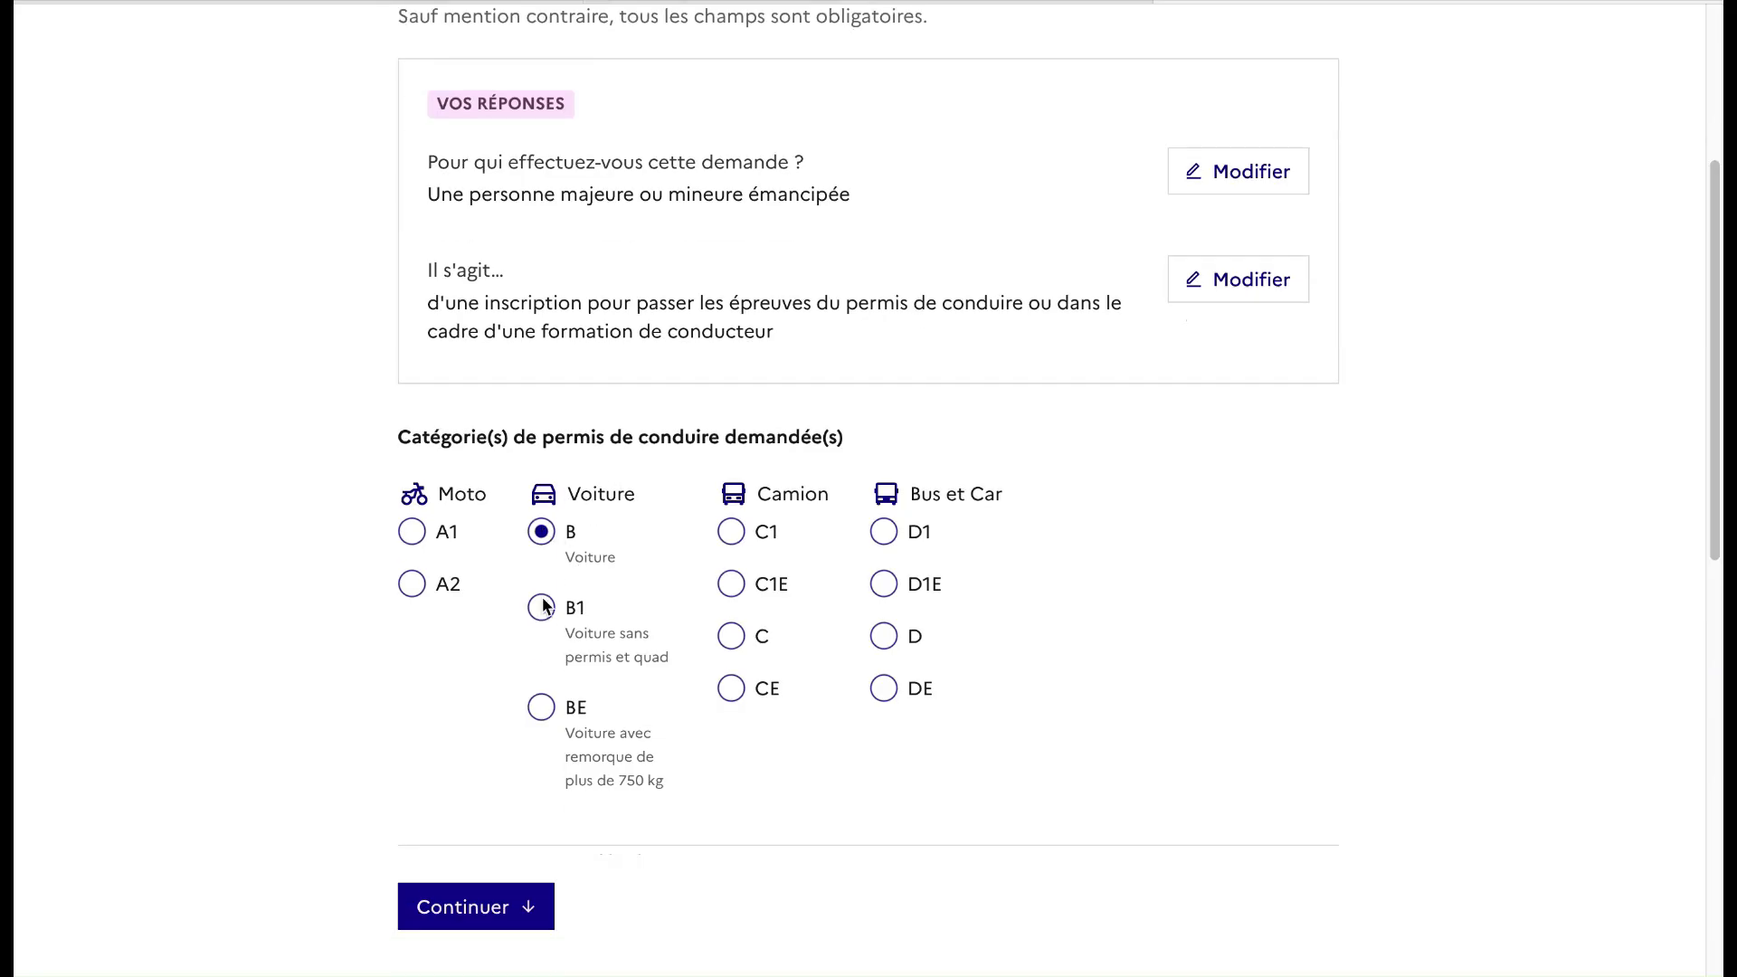
pyautogui.click(495, 907)
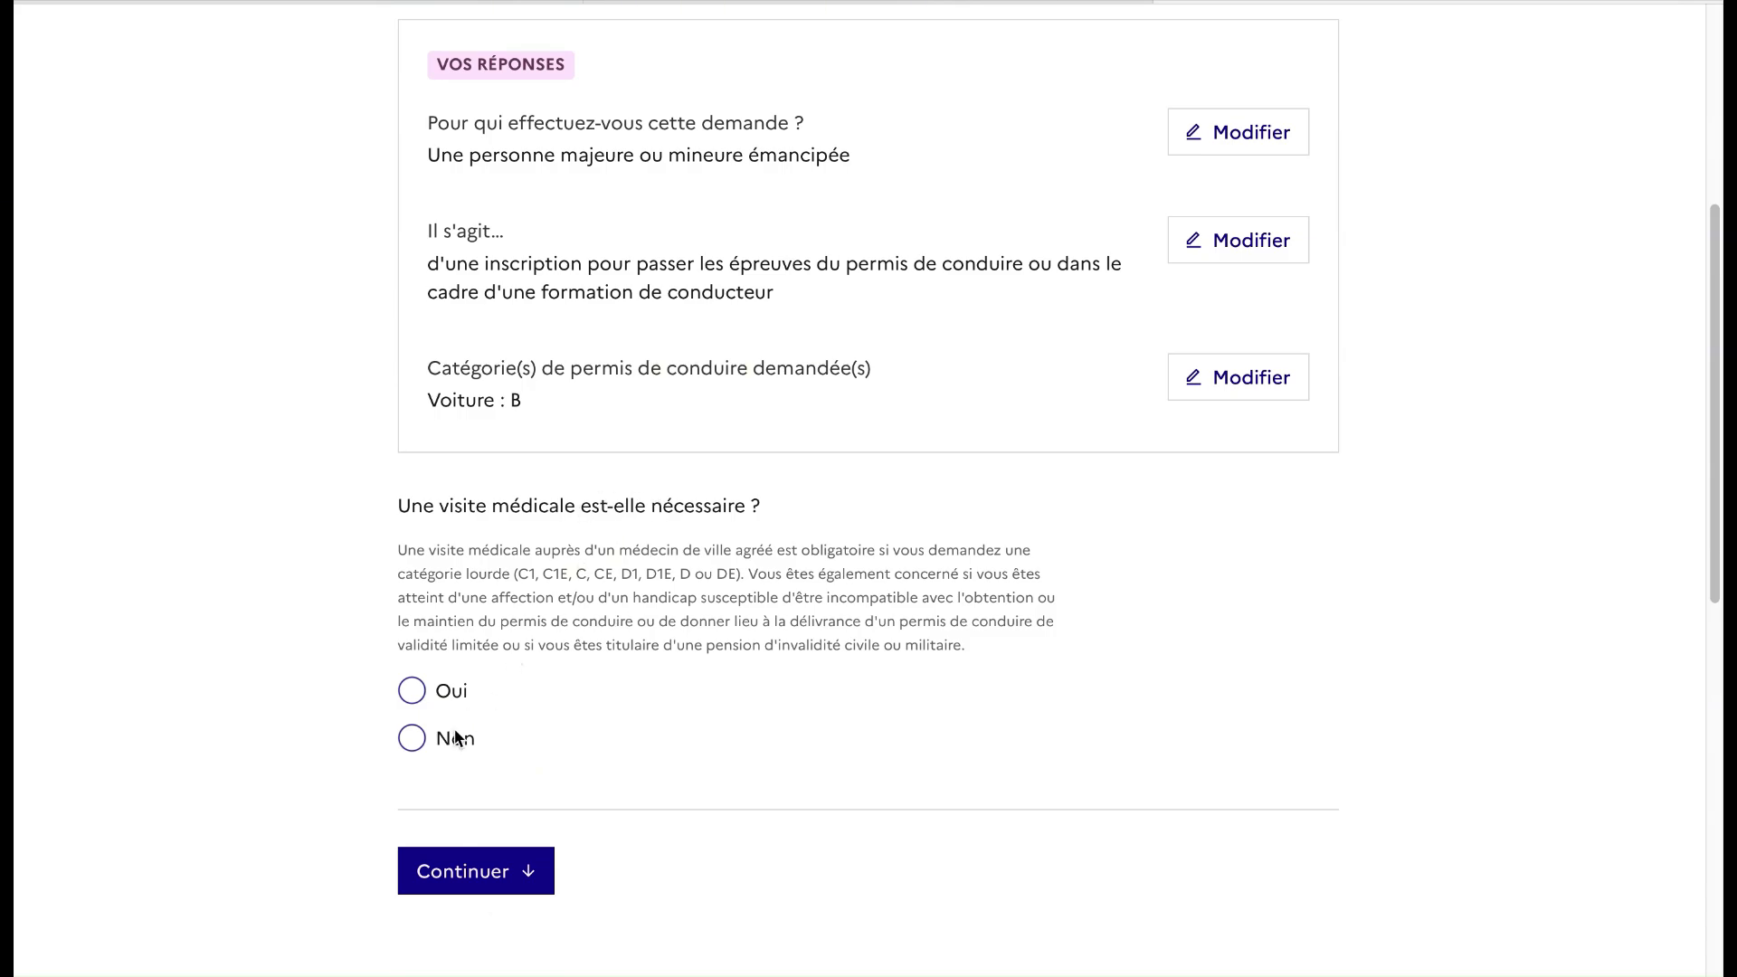
# Answer Non to both the medical-visit and SNU questions
pyautogui.click(408, 743)
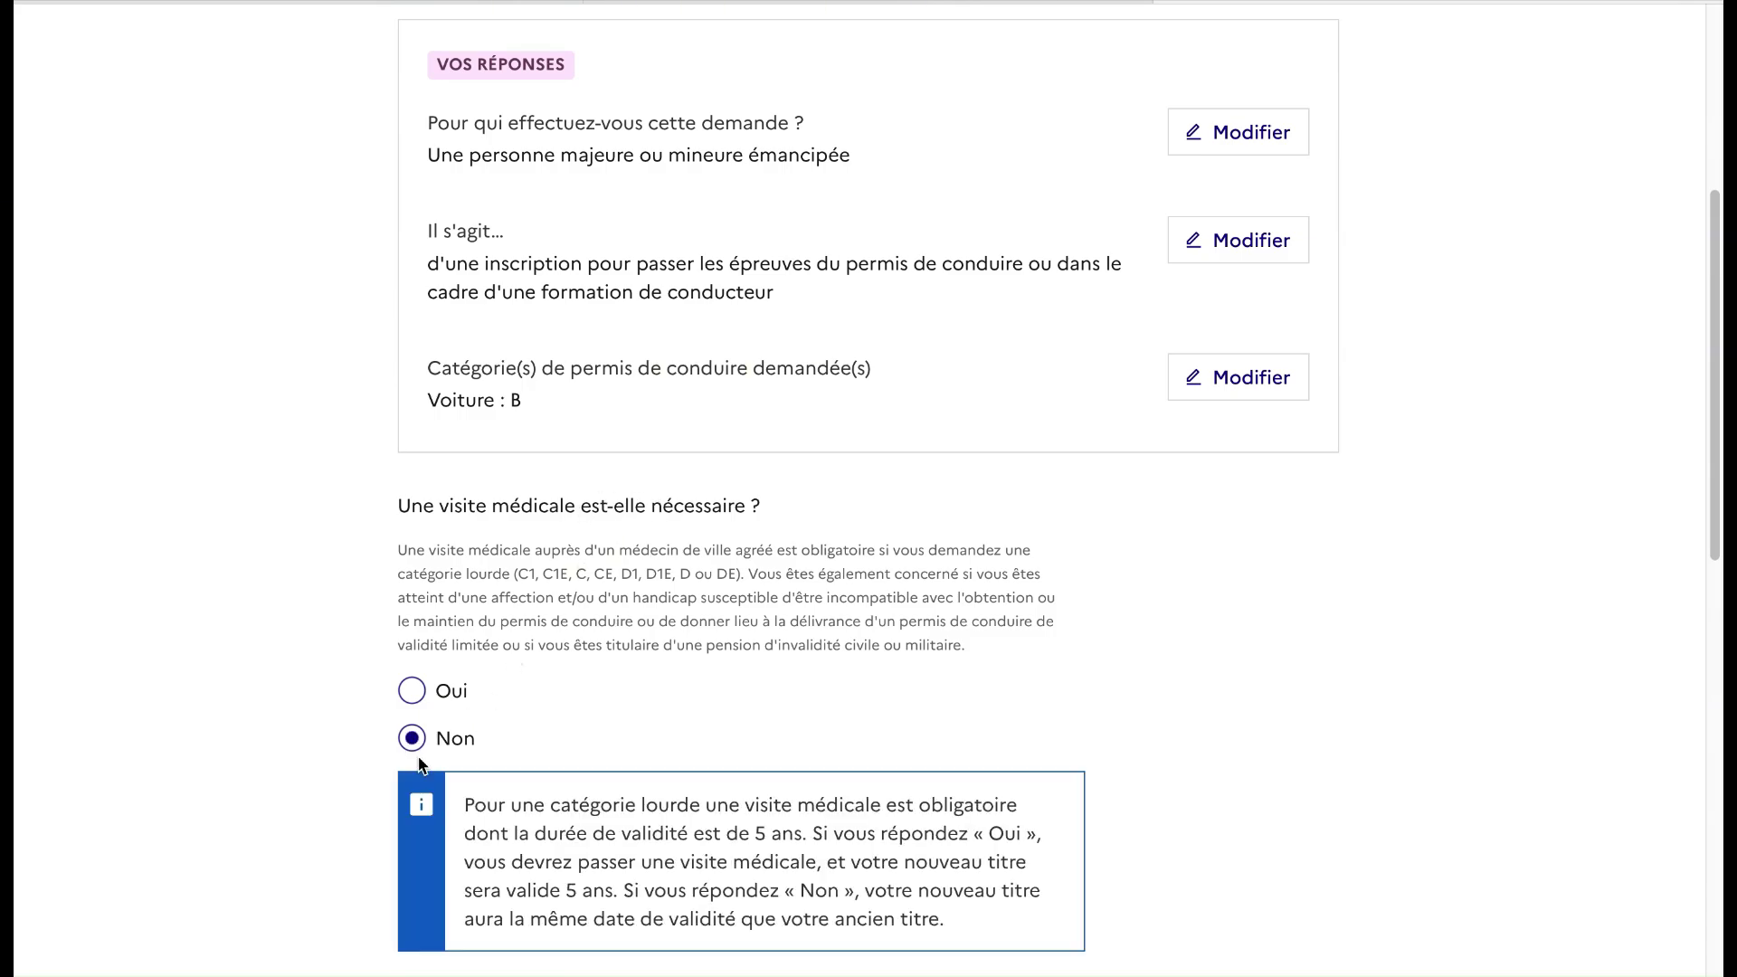
pyautogui.scroll(-3, 497, 765)
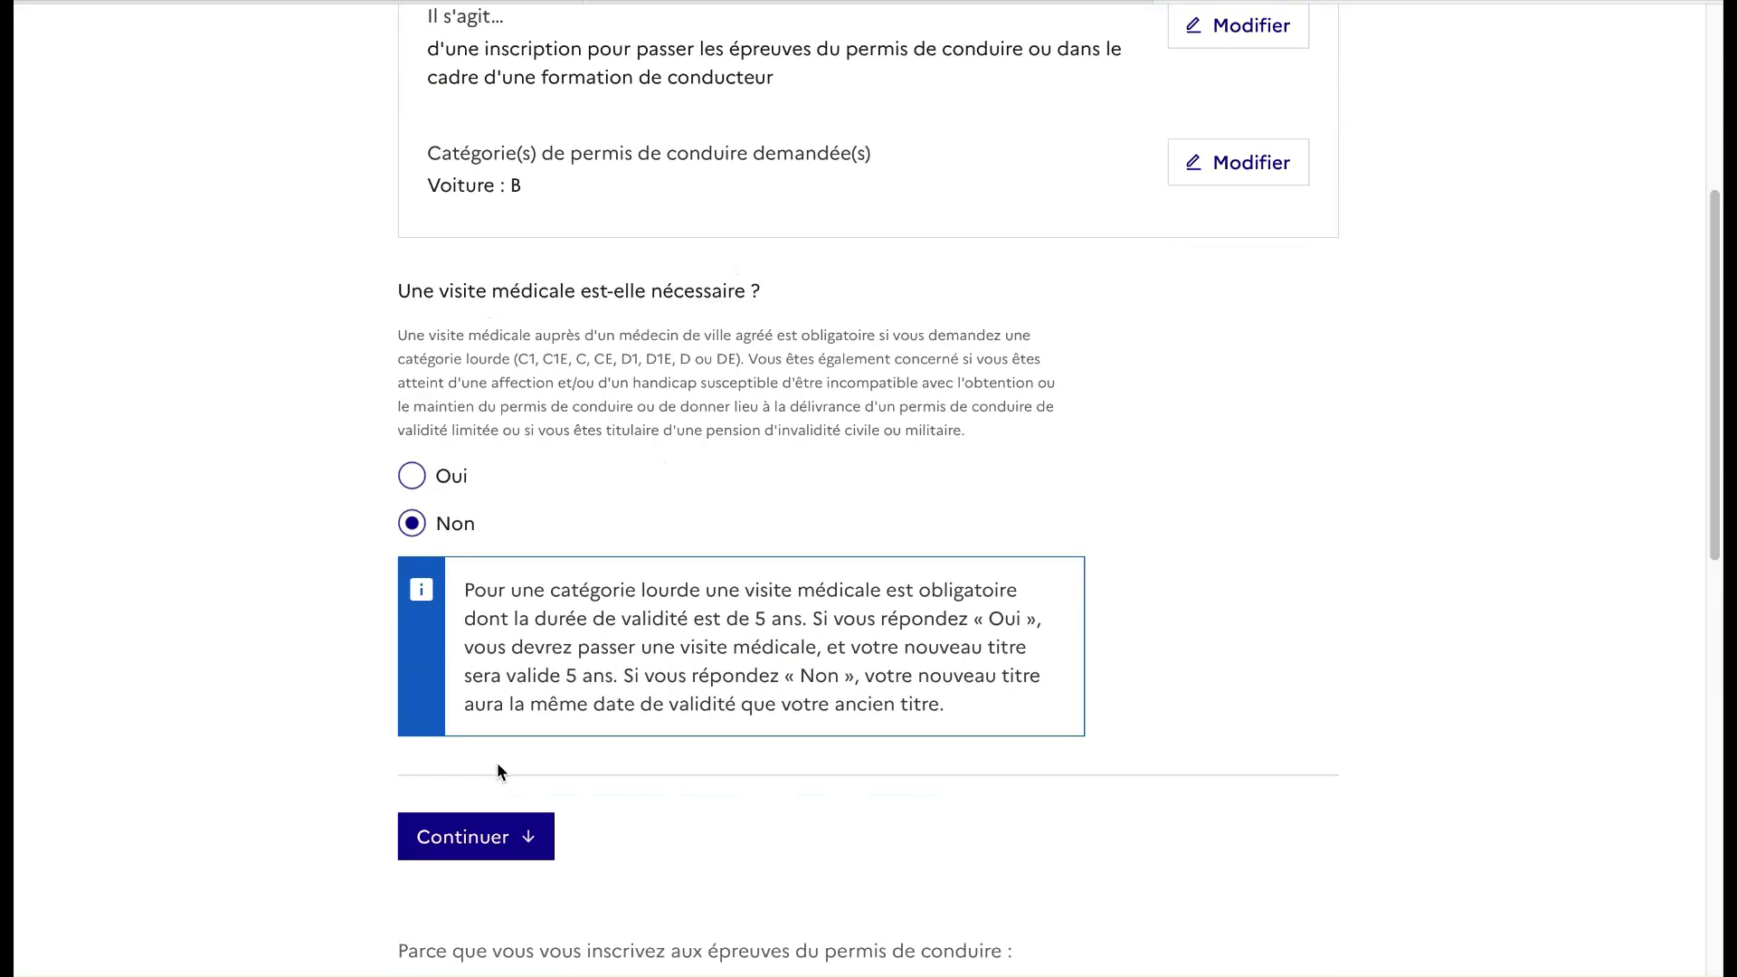
pyautogui.click(487, 808)
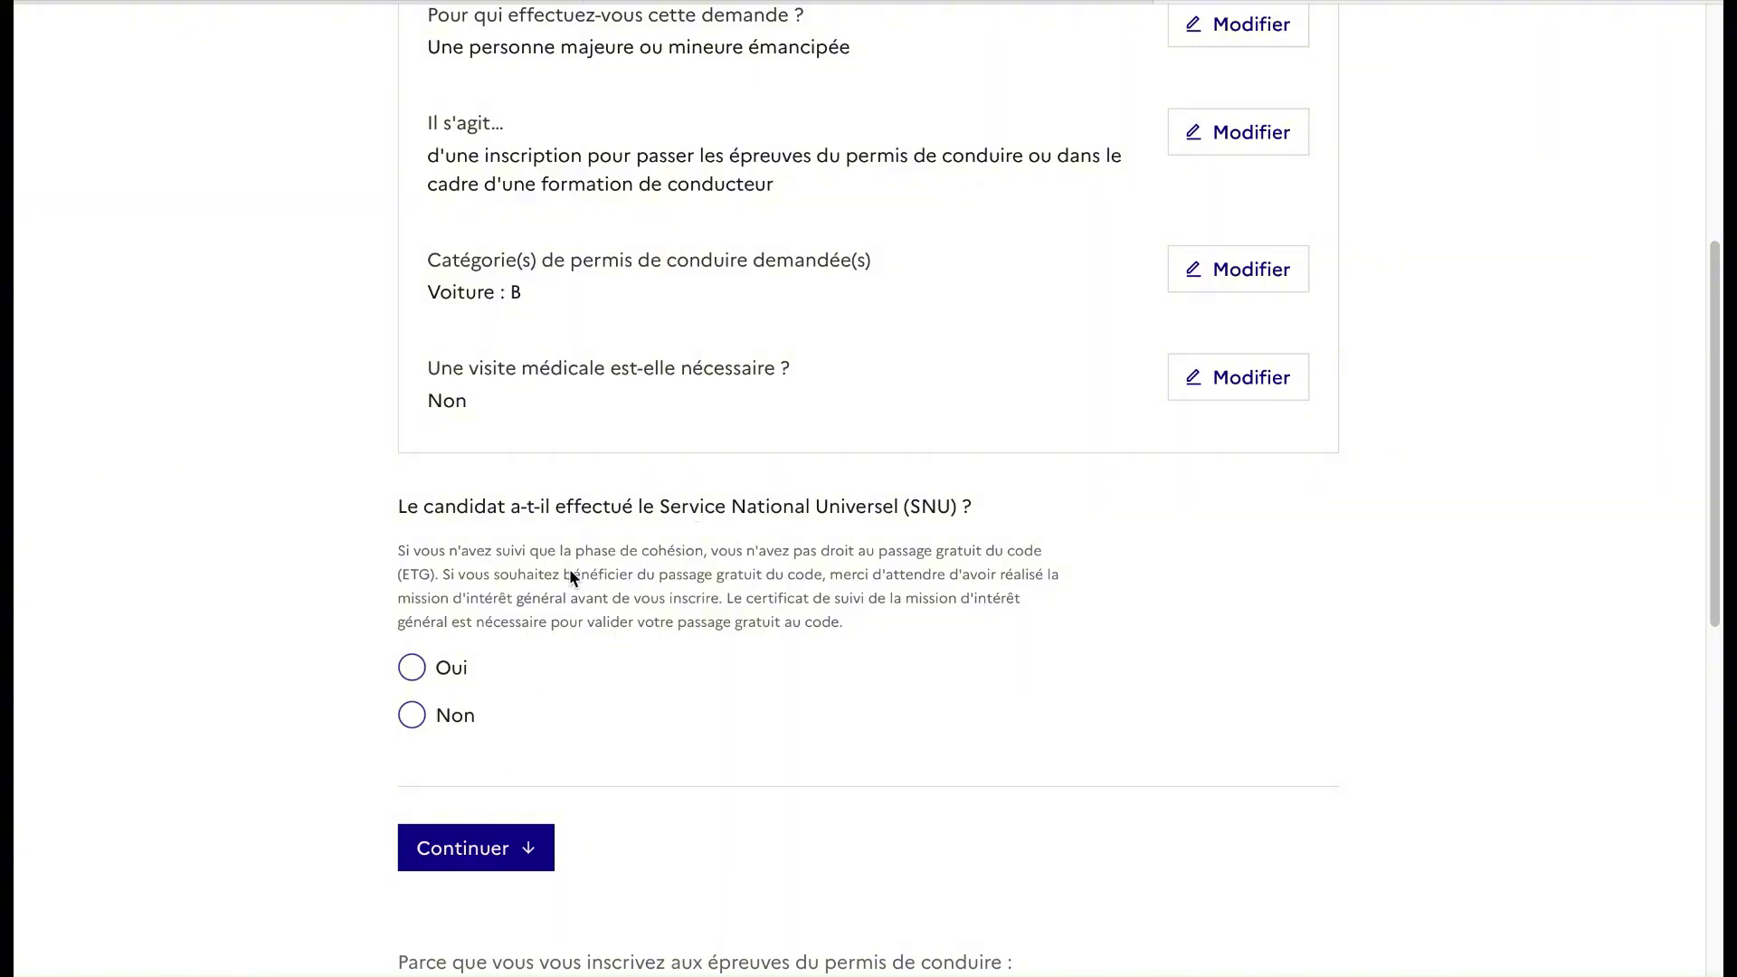
pyautogui.click(410, 717)
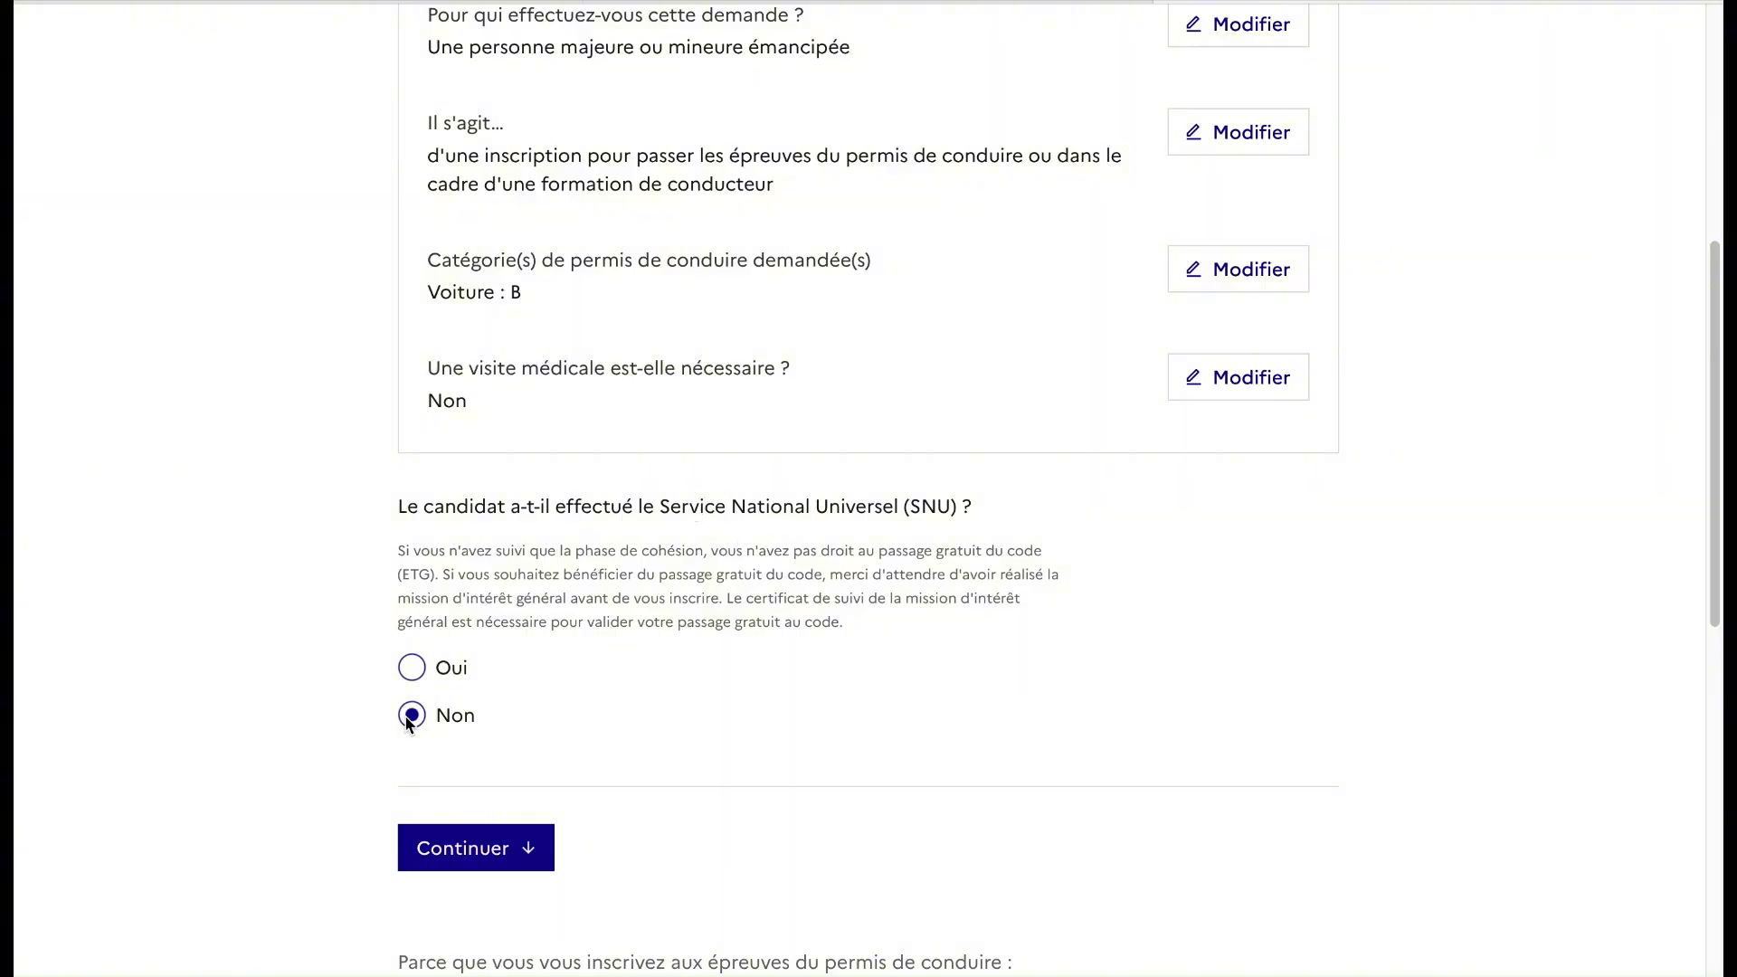
pyautogui.click(457, 844)
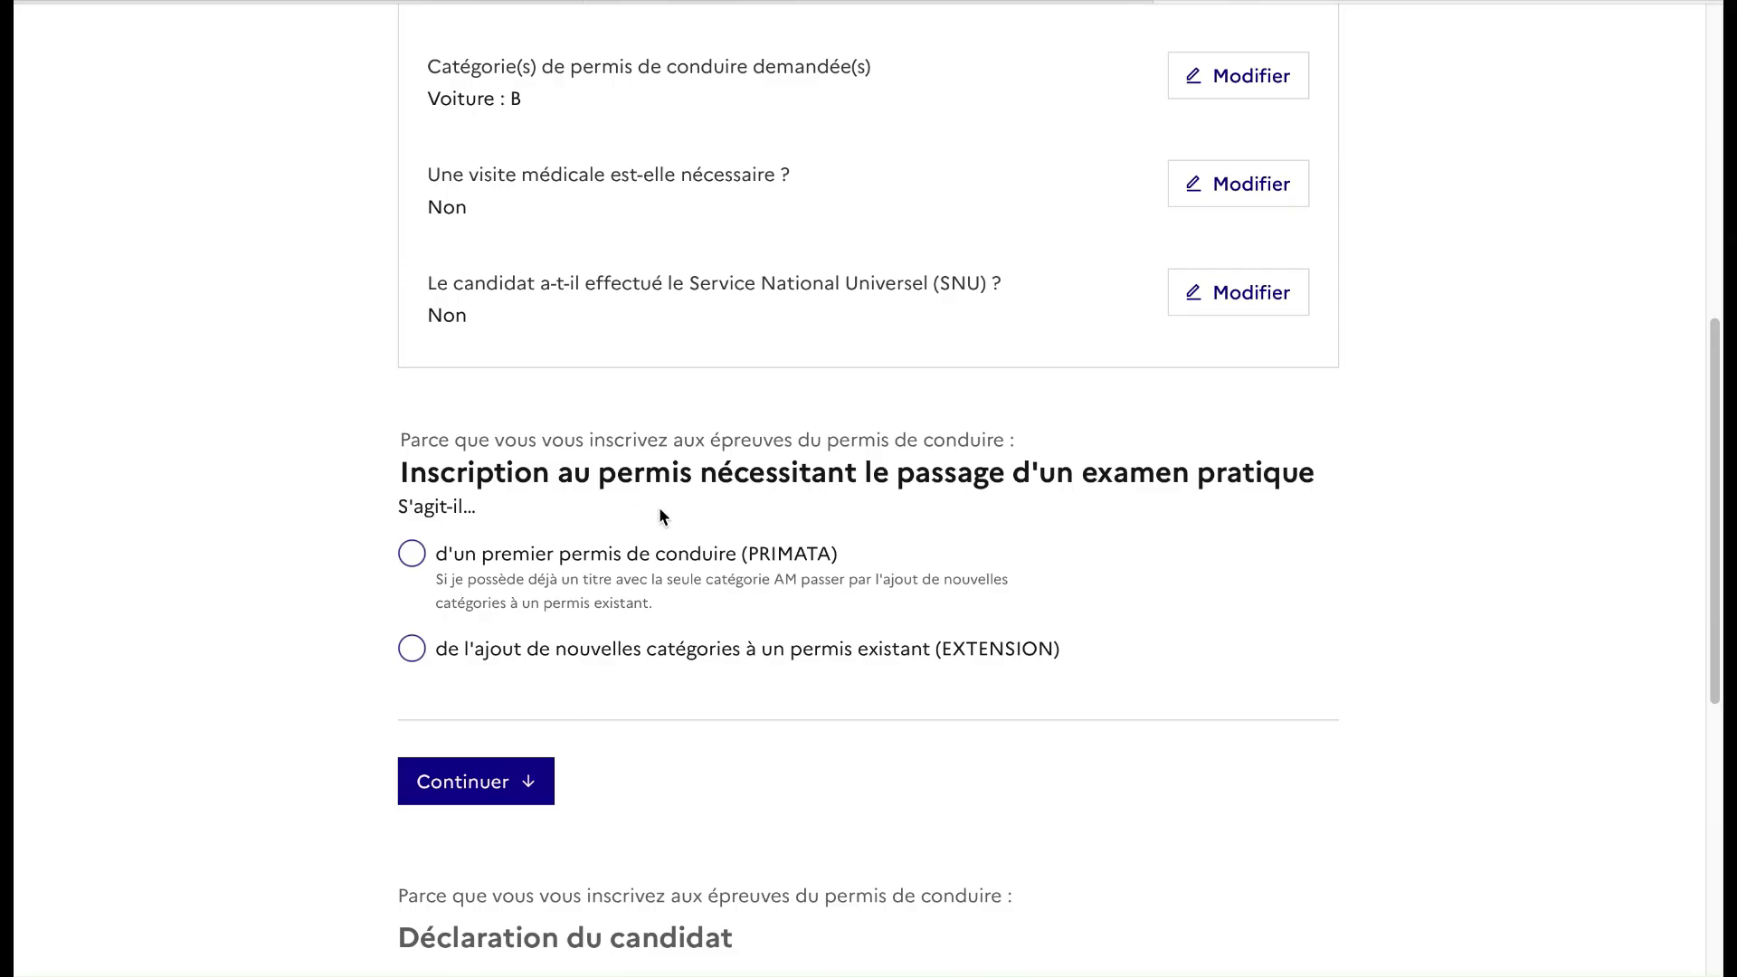
# Declare a first licence (PRIMATA) with traditional training and Oui to reading French
pyautogui.moveTo(830, 554); pyautogui.dragTo(762, 556)
pyautogui.click(477, 781)
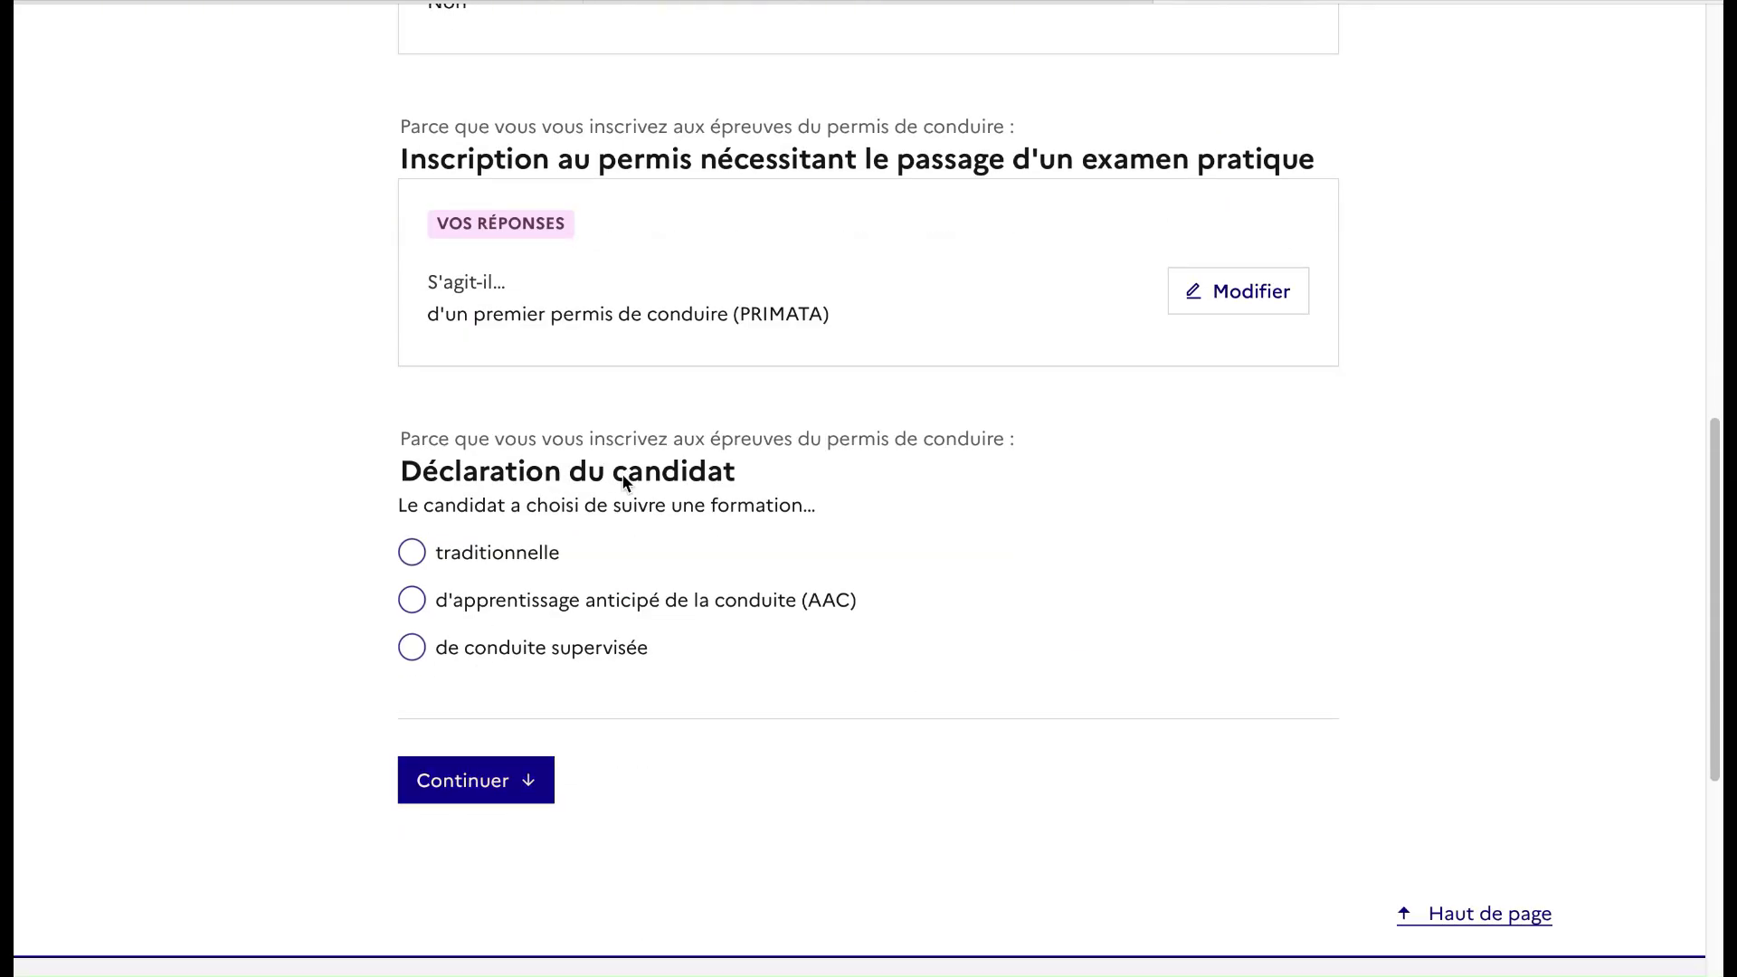
pyautogui.click(474, 787)
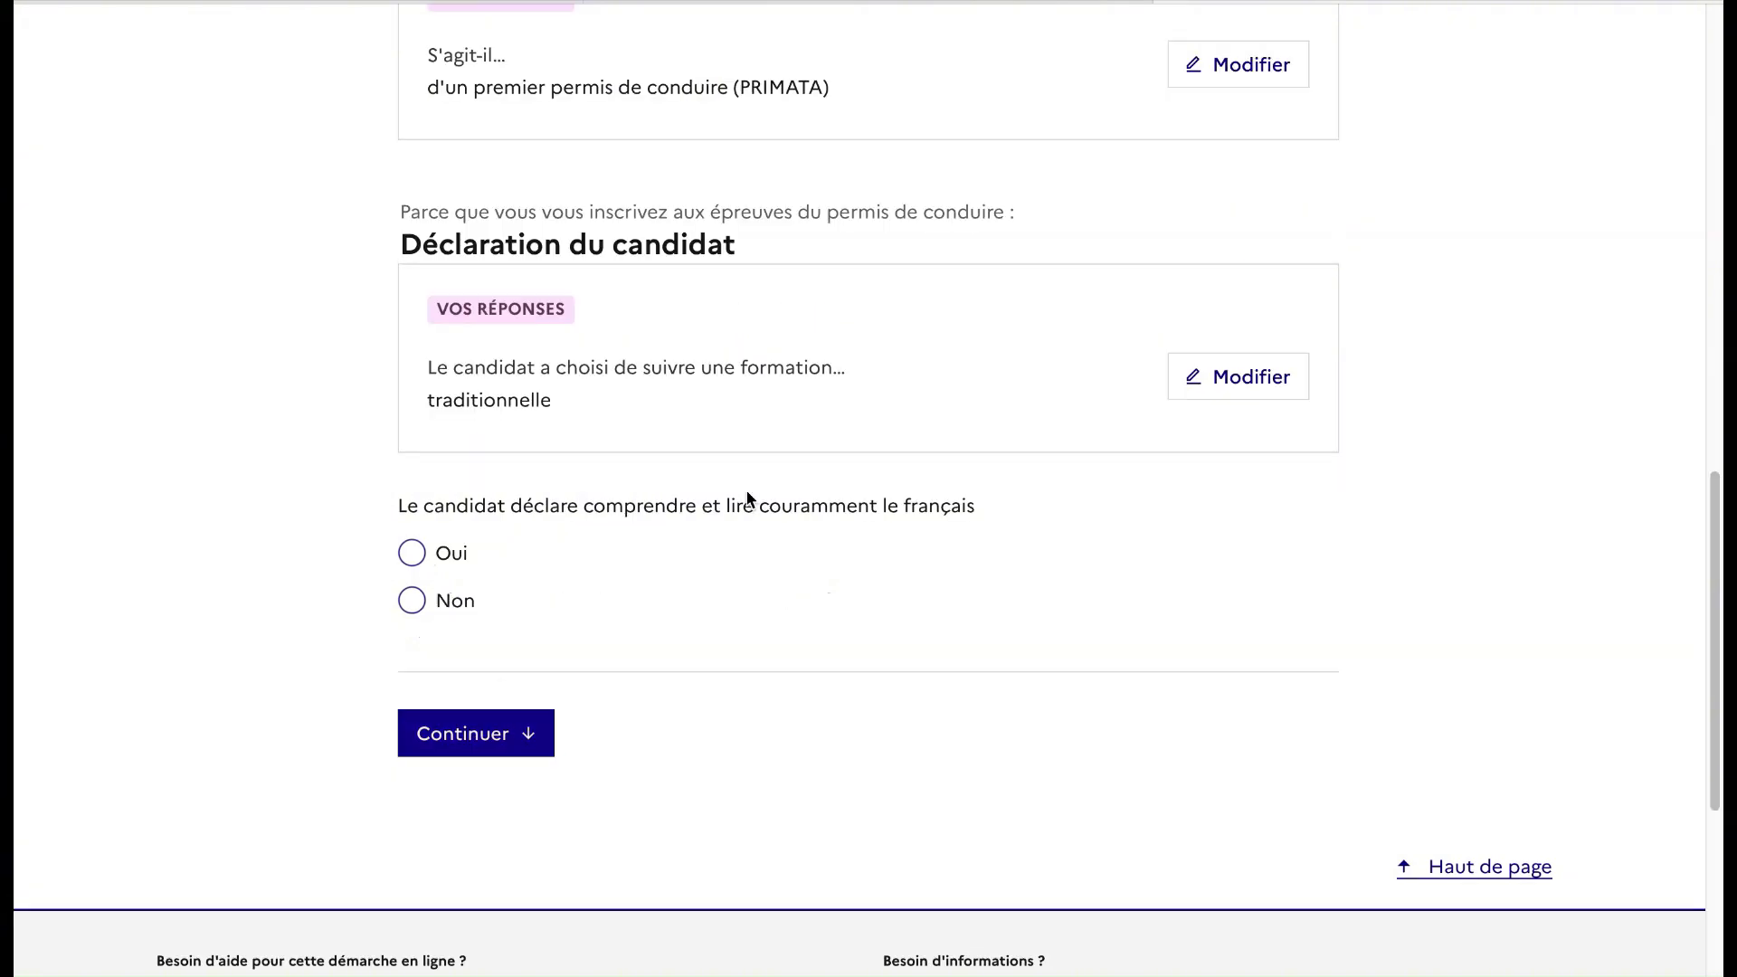
pyautogui.click(412, 552)
pyautogui.click(461, 719)
# Answer Non to all remaining declarations and begin entering the birth name
pyautogui.click(433, 594)
pyautogui.click(462, 723)
pyautogui.click(414, 630)
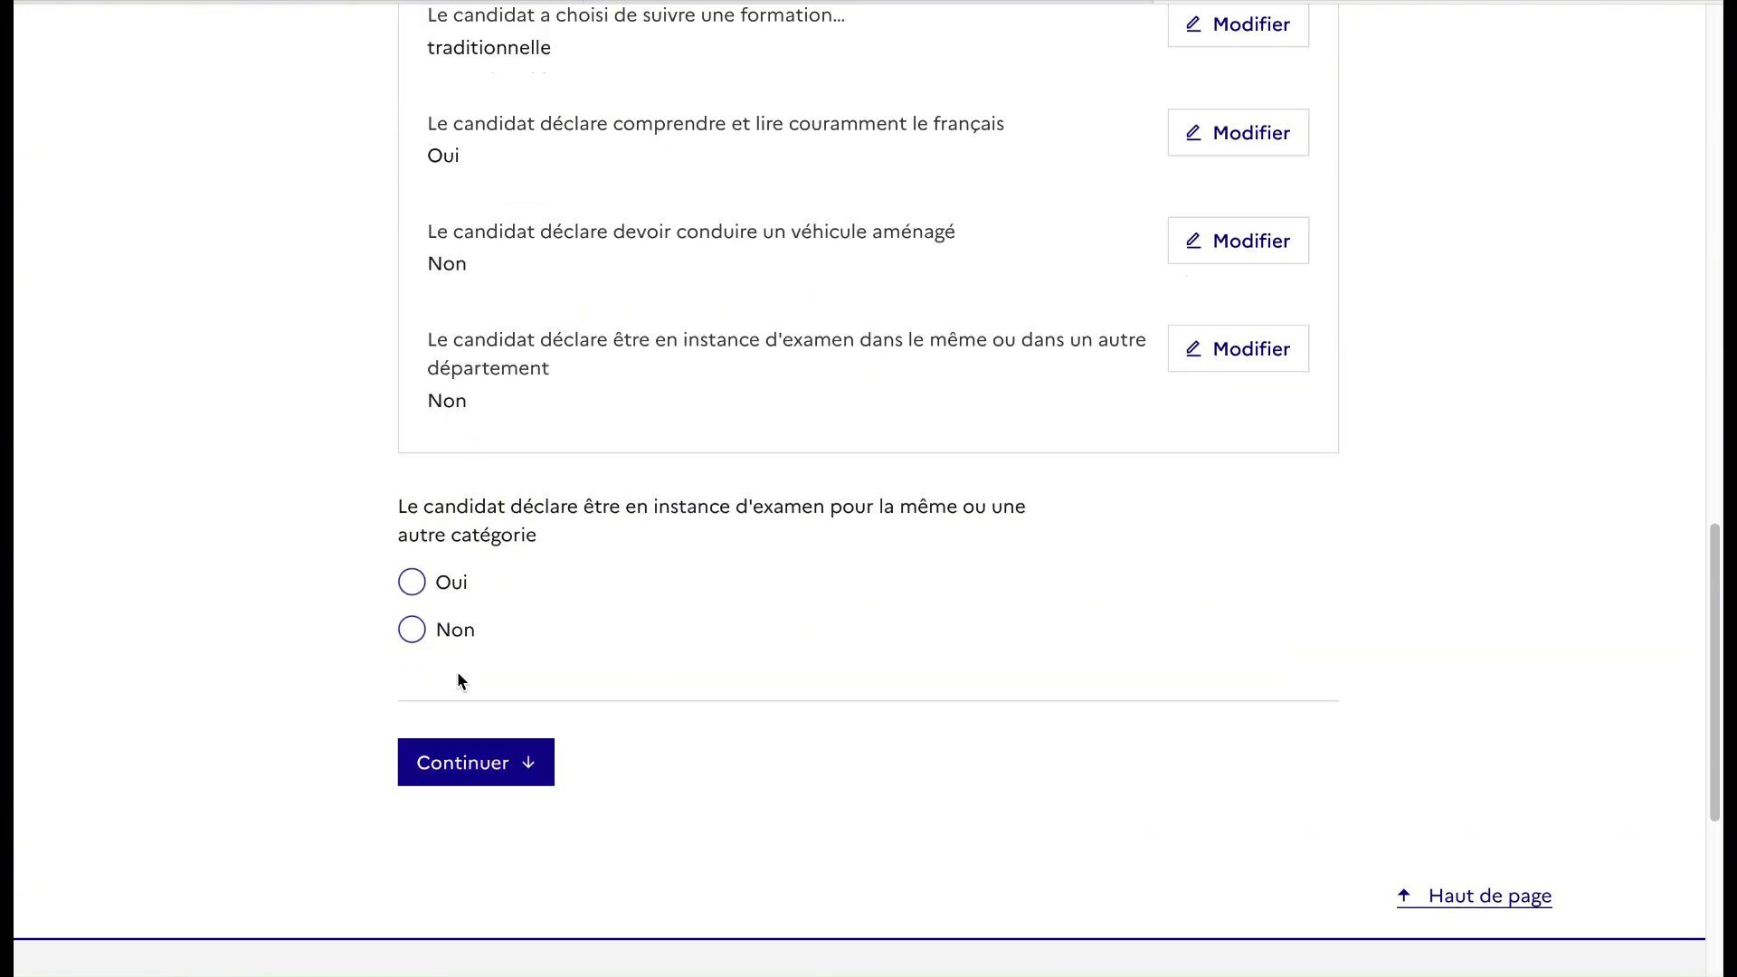
pyautogui.click(427, 631)
pyautogui.click(424, 631)
pyautogui.click(412, 728)
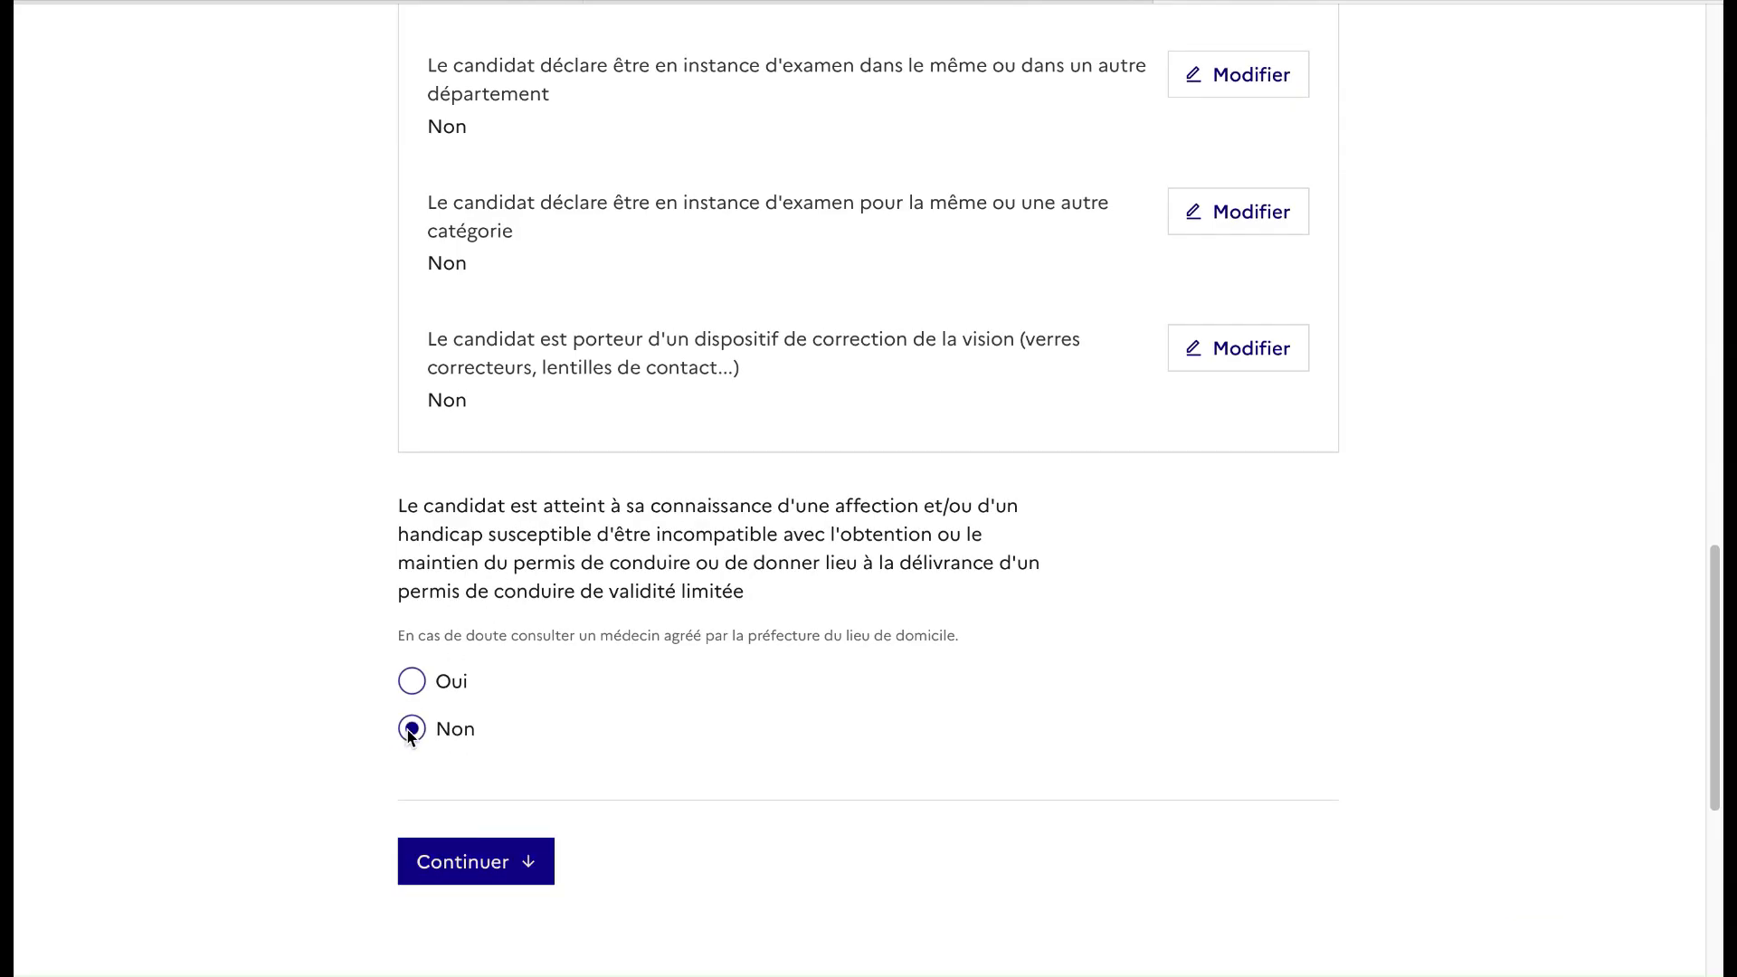
pyautogui.write('L')
pyautogui.write('eDeclic')
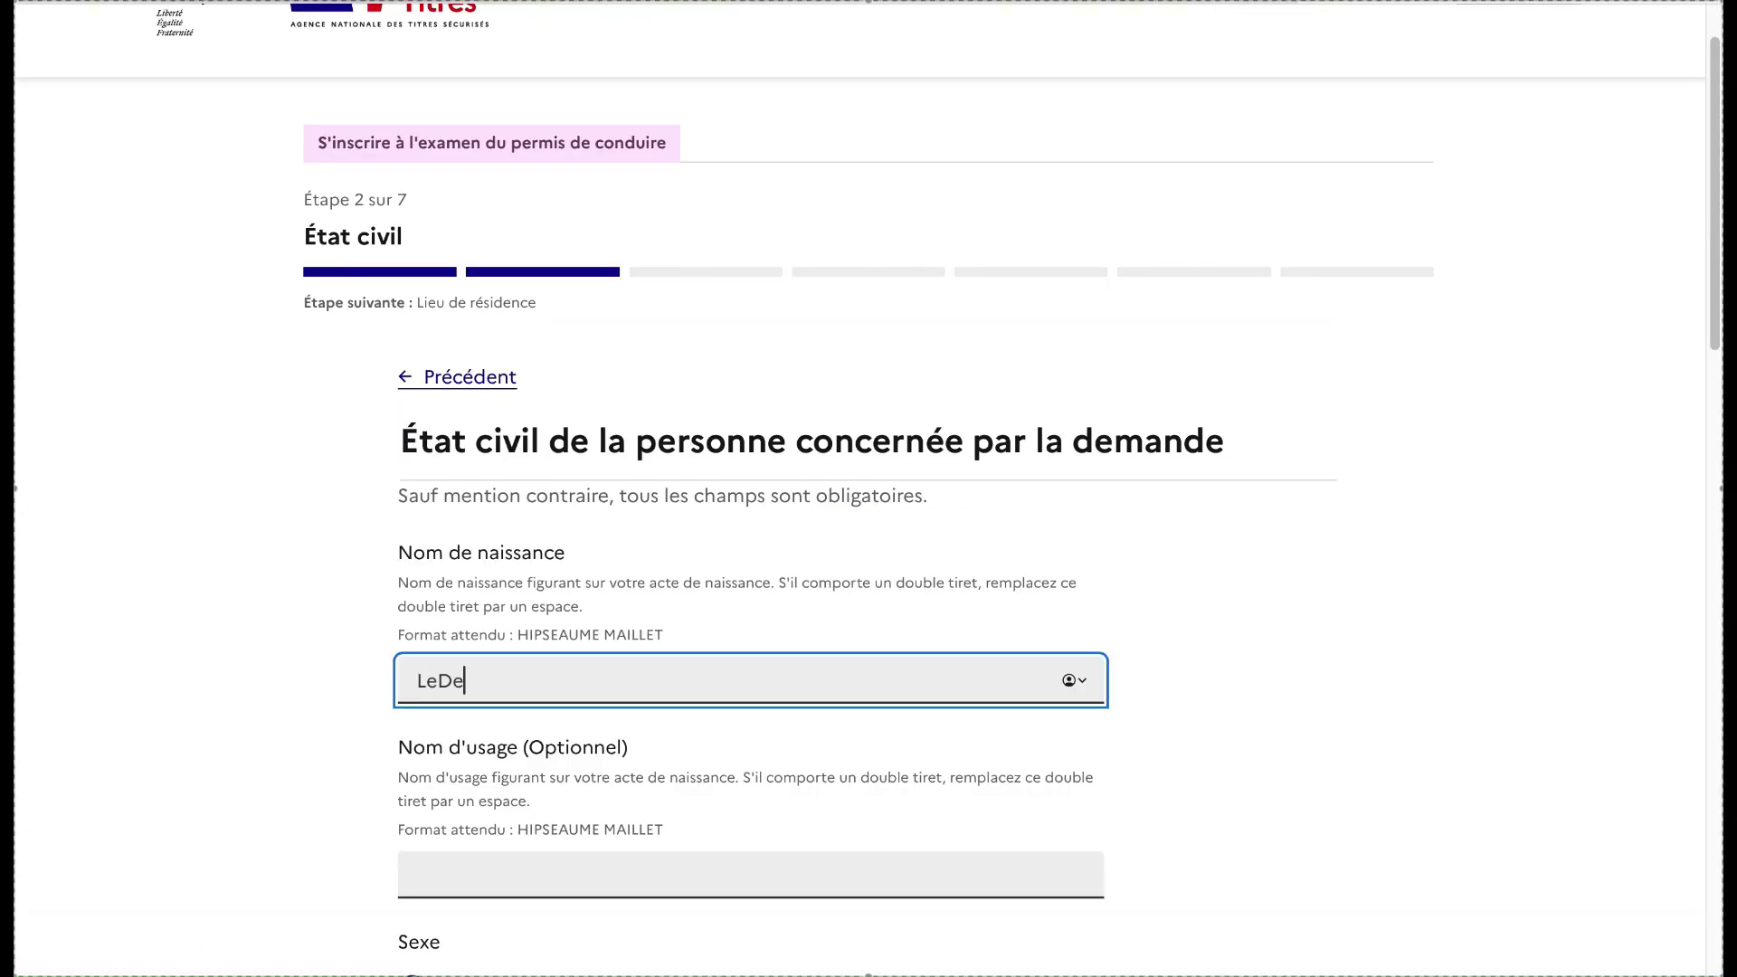
# Finish the birth name and replace the first name in the civil-status form
pyautogui.scroll(-5, 377, 701)
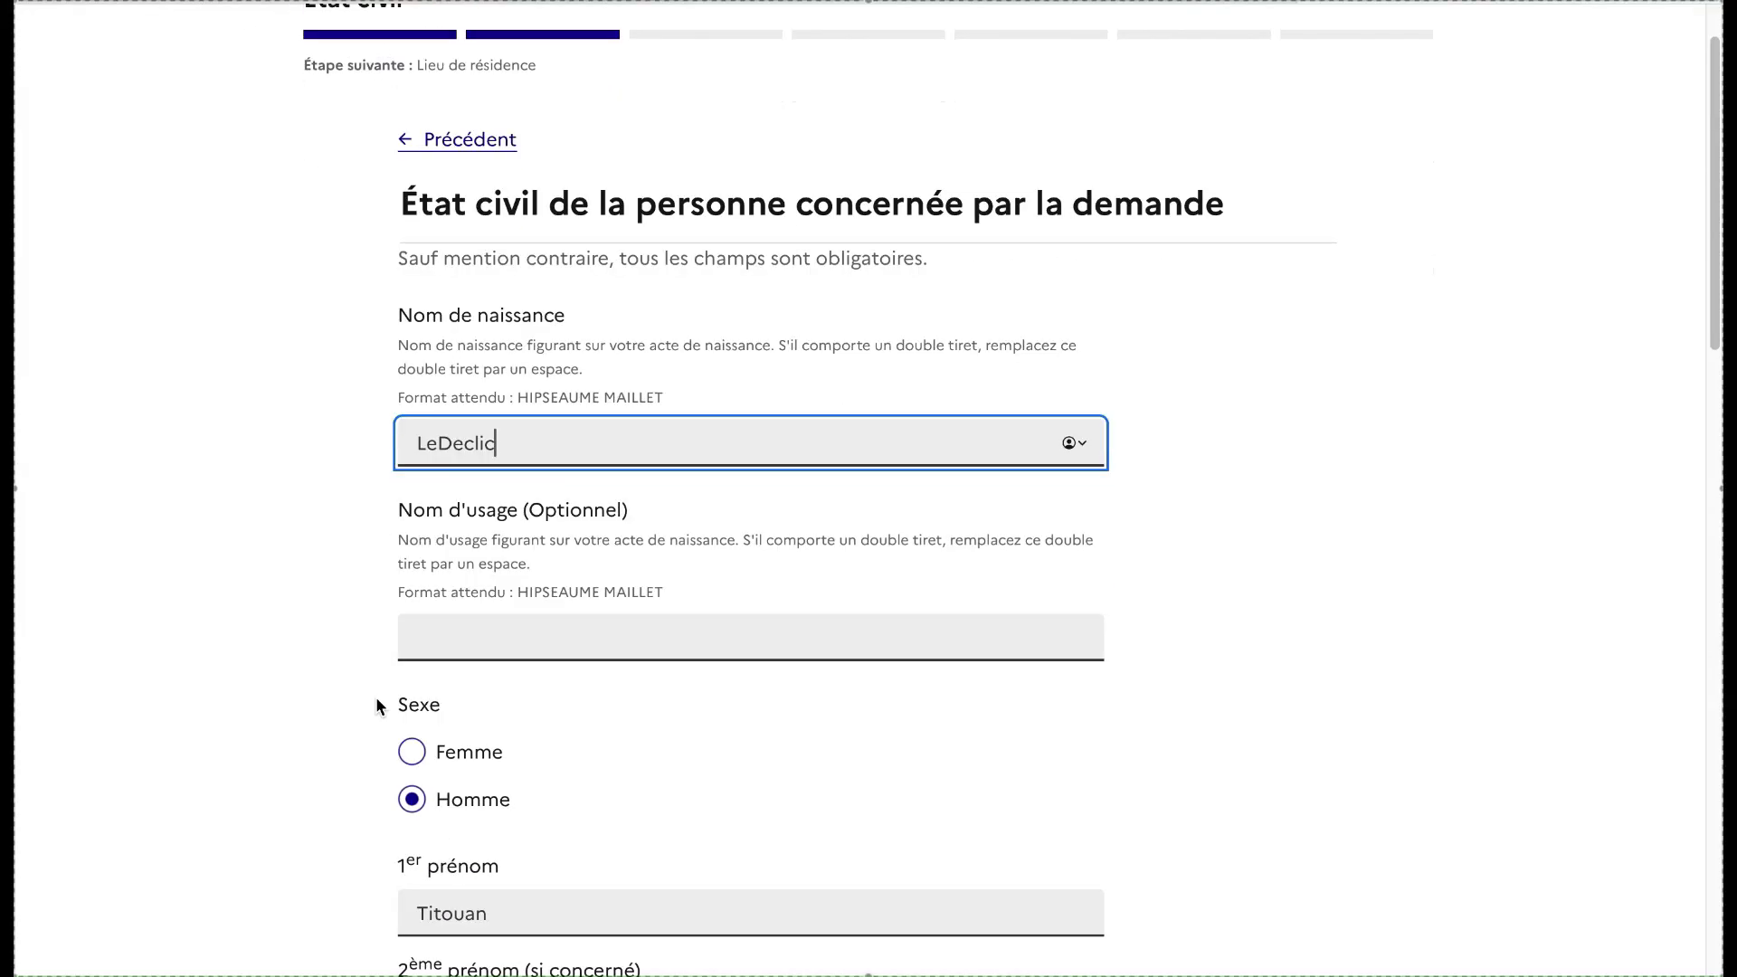
pyautogui.moveTo(489, 705); pyautogui.dragTo(380, 706)
pyautogui.write('Exem')
pyautogui.write('pl')
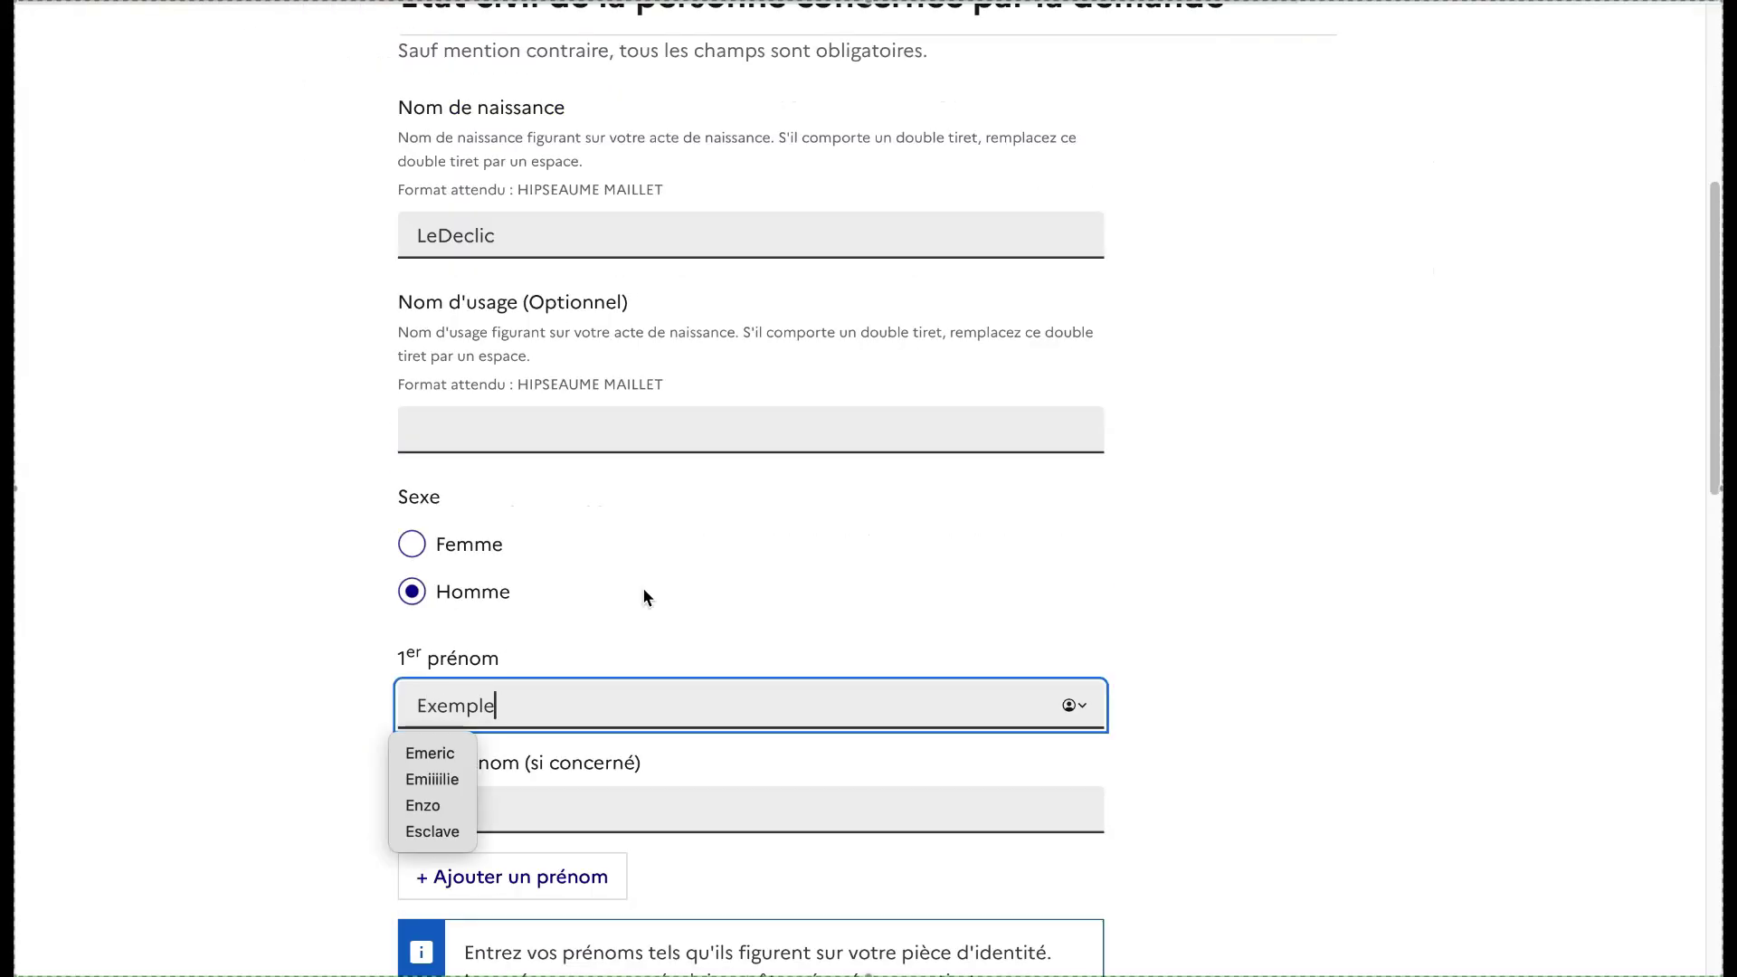
pyautogui.write('e')
pyautogui.click(691, 573)
# Set the birthplace to département 59 - Nord, commune Douai
pyautogui.scroll(-5, 693, 570)
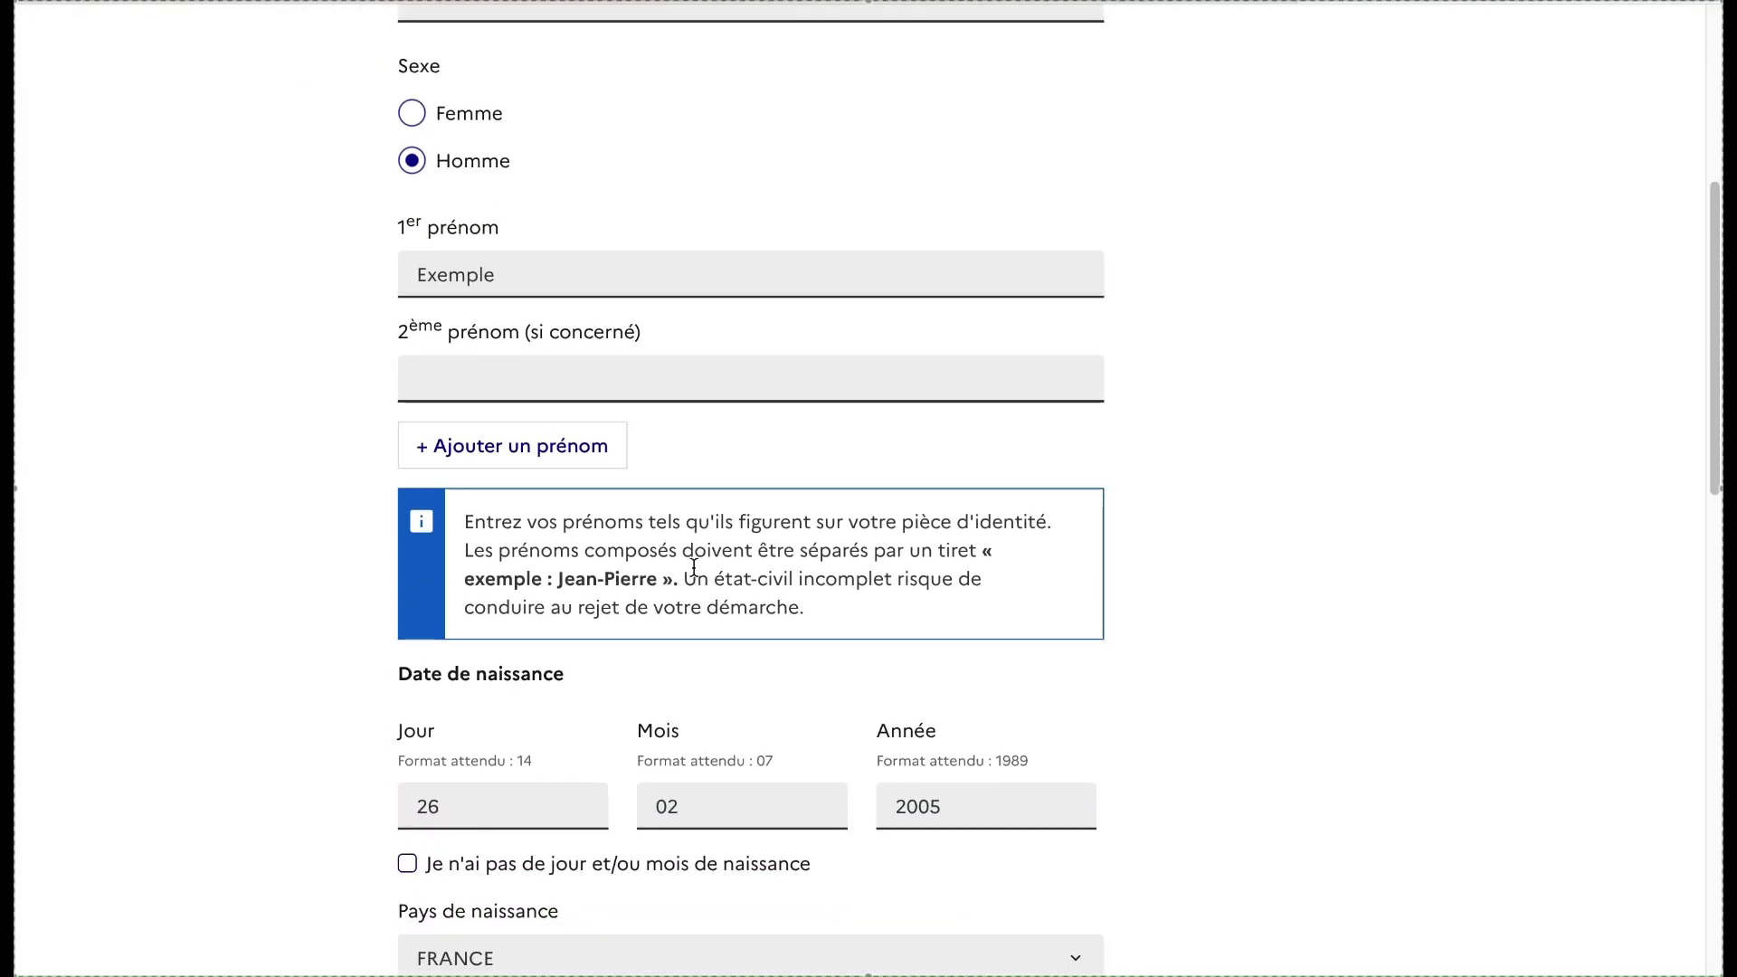
pyautogui.scroll(-5, 693, 568)
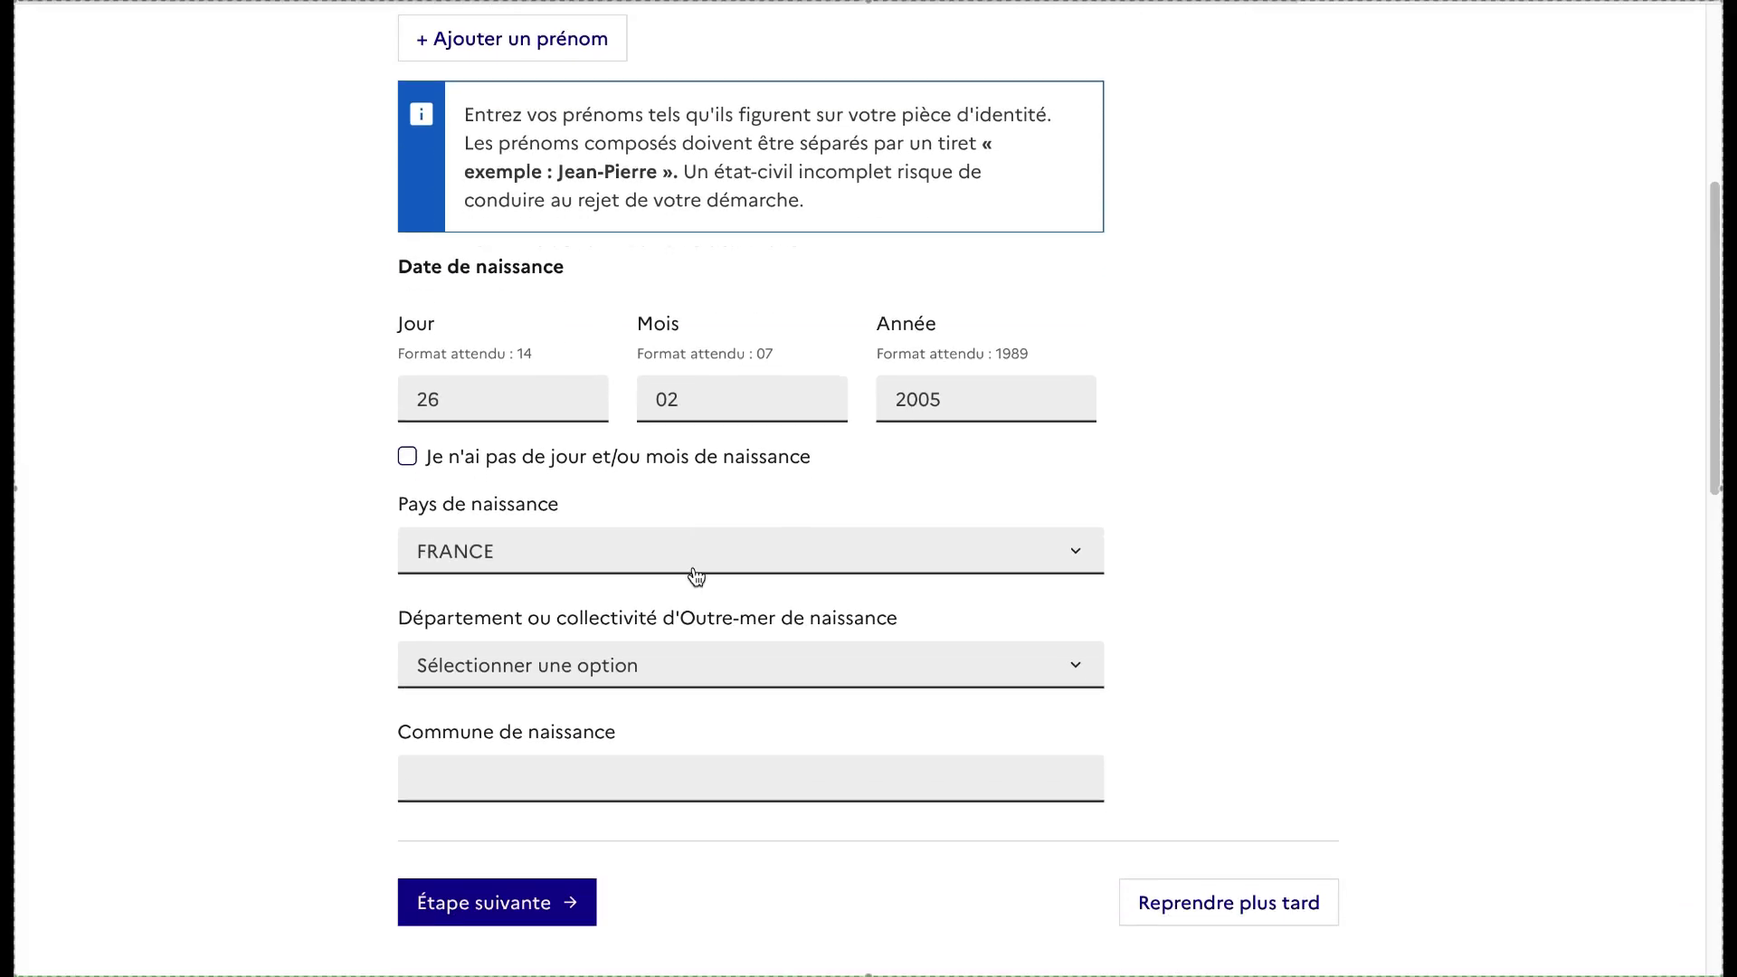
pyautogui.click(681, 665)
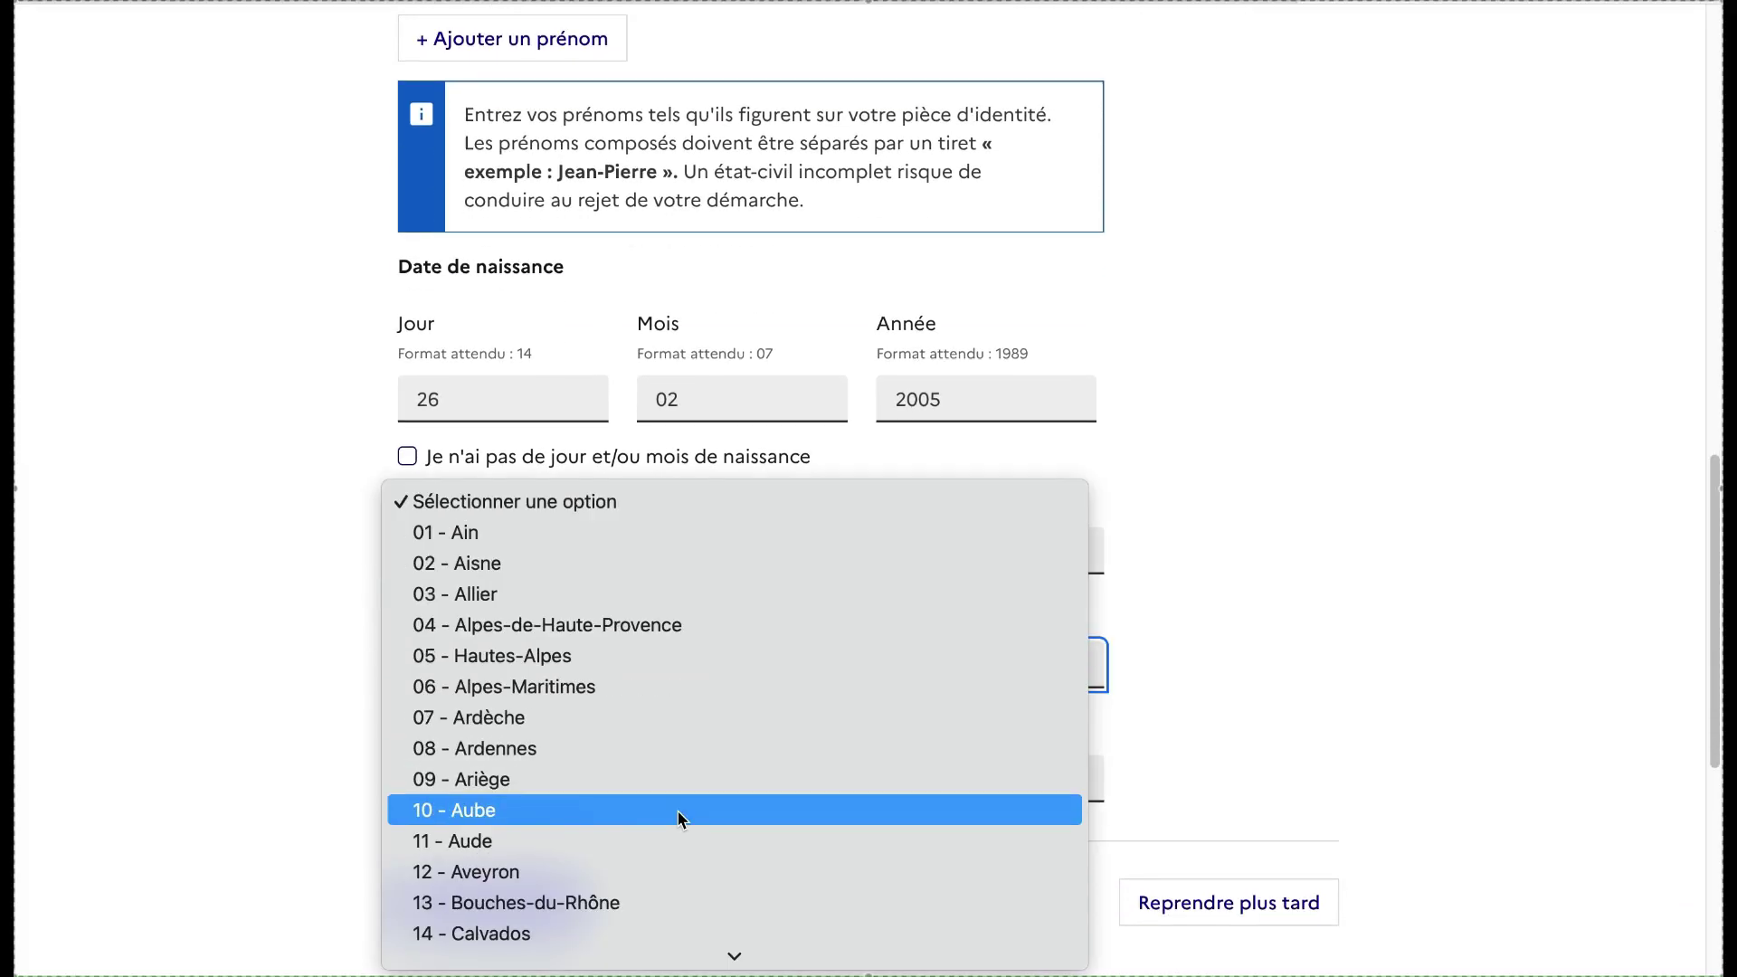
pyautogui.scroll(-15, 681, 819)
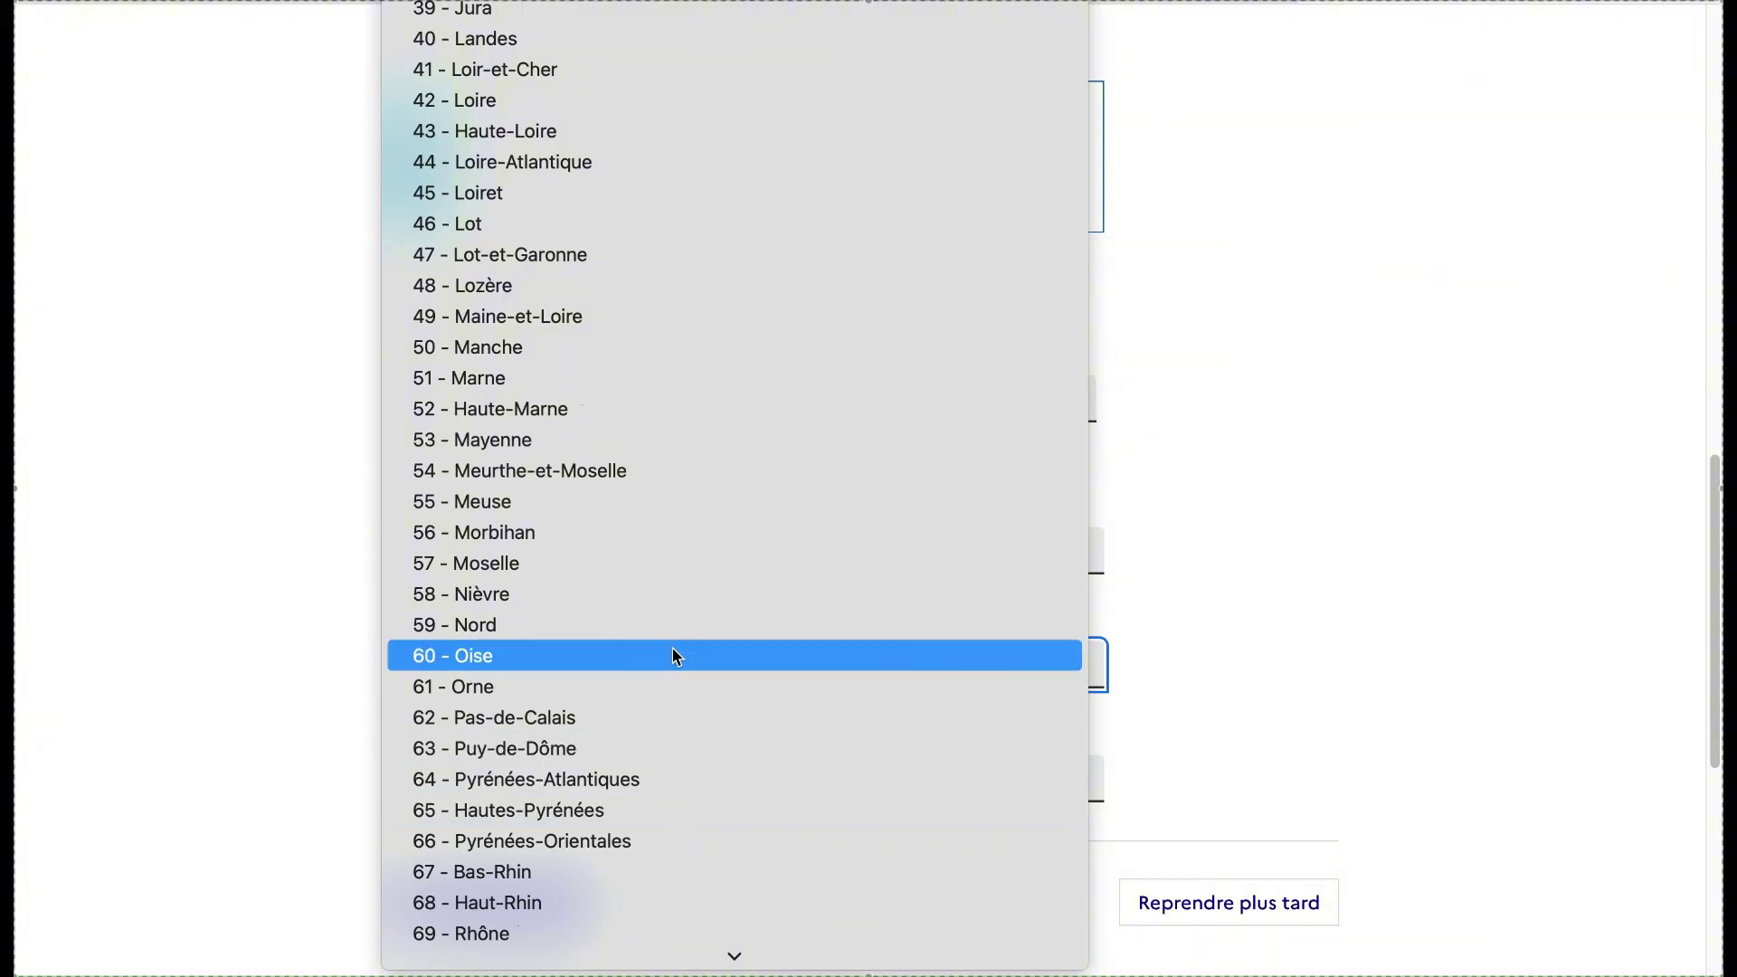
pyautogui.click(678, 627)
pyautogui.click(609, 776)
pyautogui.write('D')
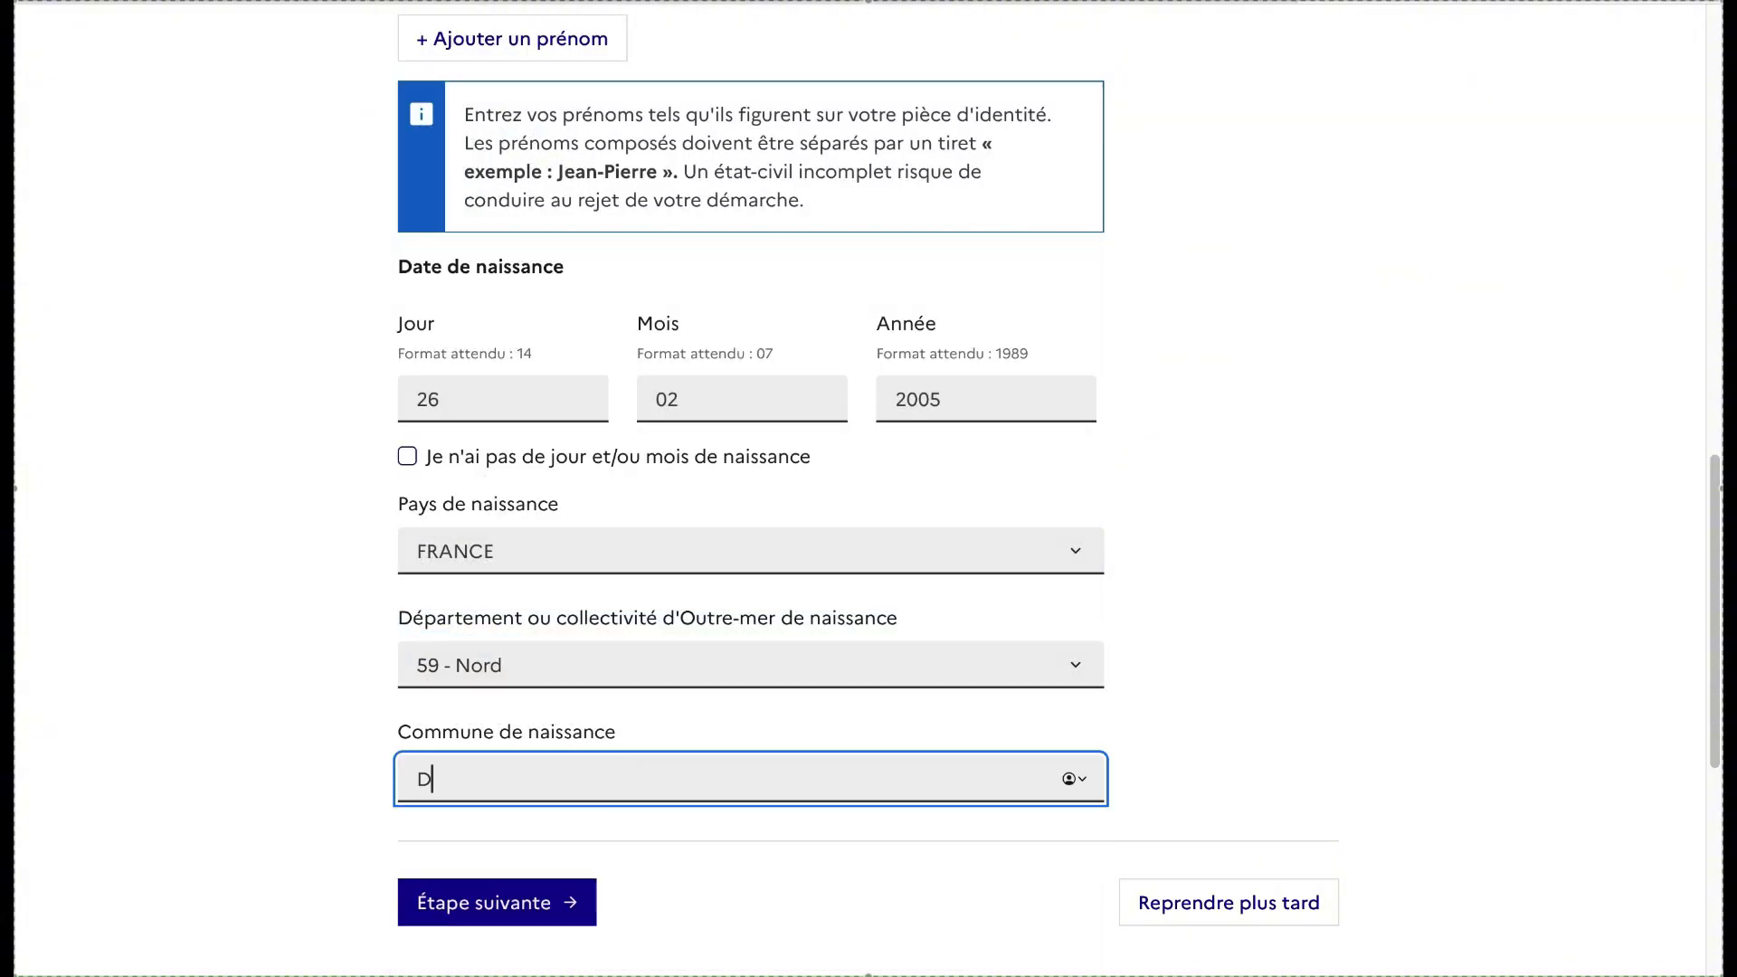
pyautogui.write('ouai')
pyautogui.scroll(-8, 643, 839)
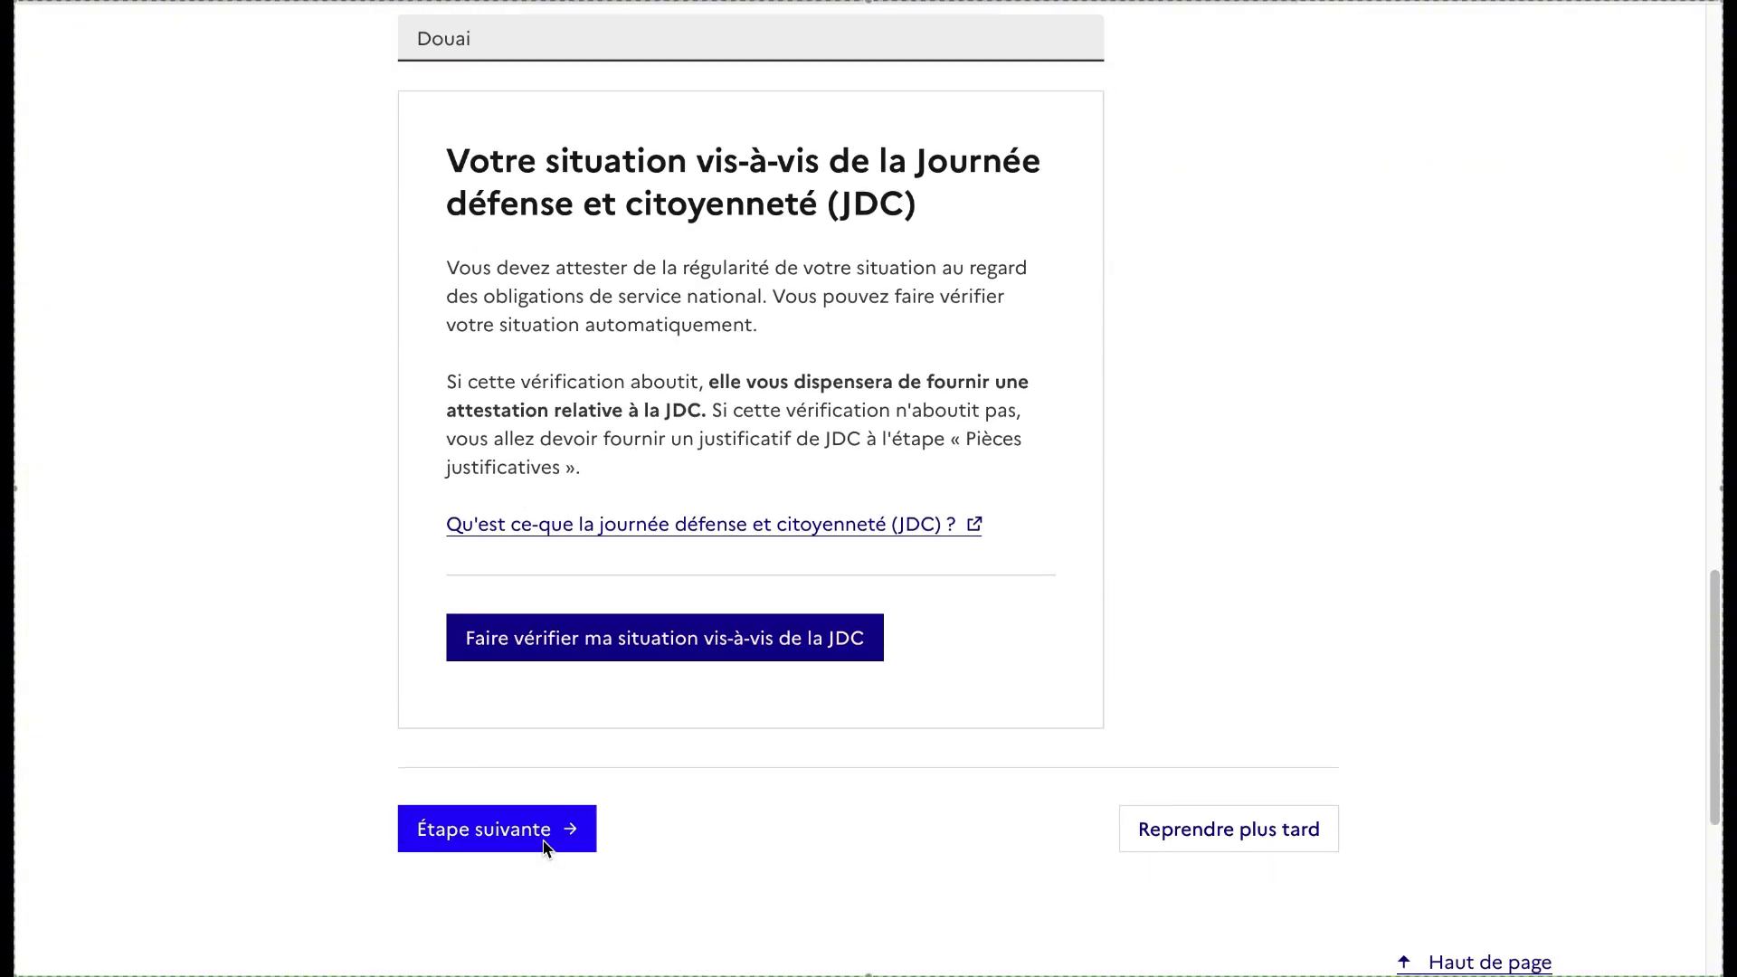
# Move to the address step and fill in the postal address
pyautogui.click(544, 848)
pyautogui.click(667, 719)
pyautogui.write('Exemple')
pyautogui.scroll(-10, 1001, 531)
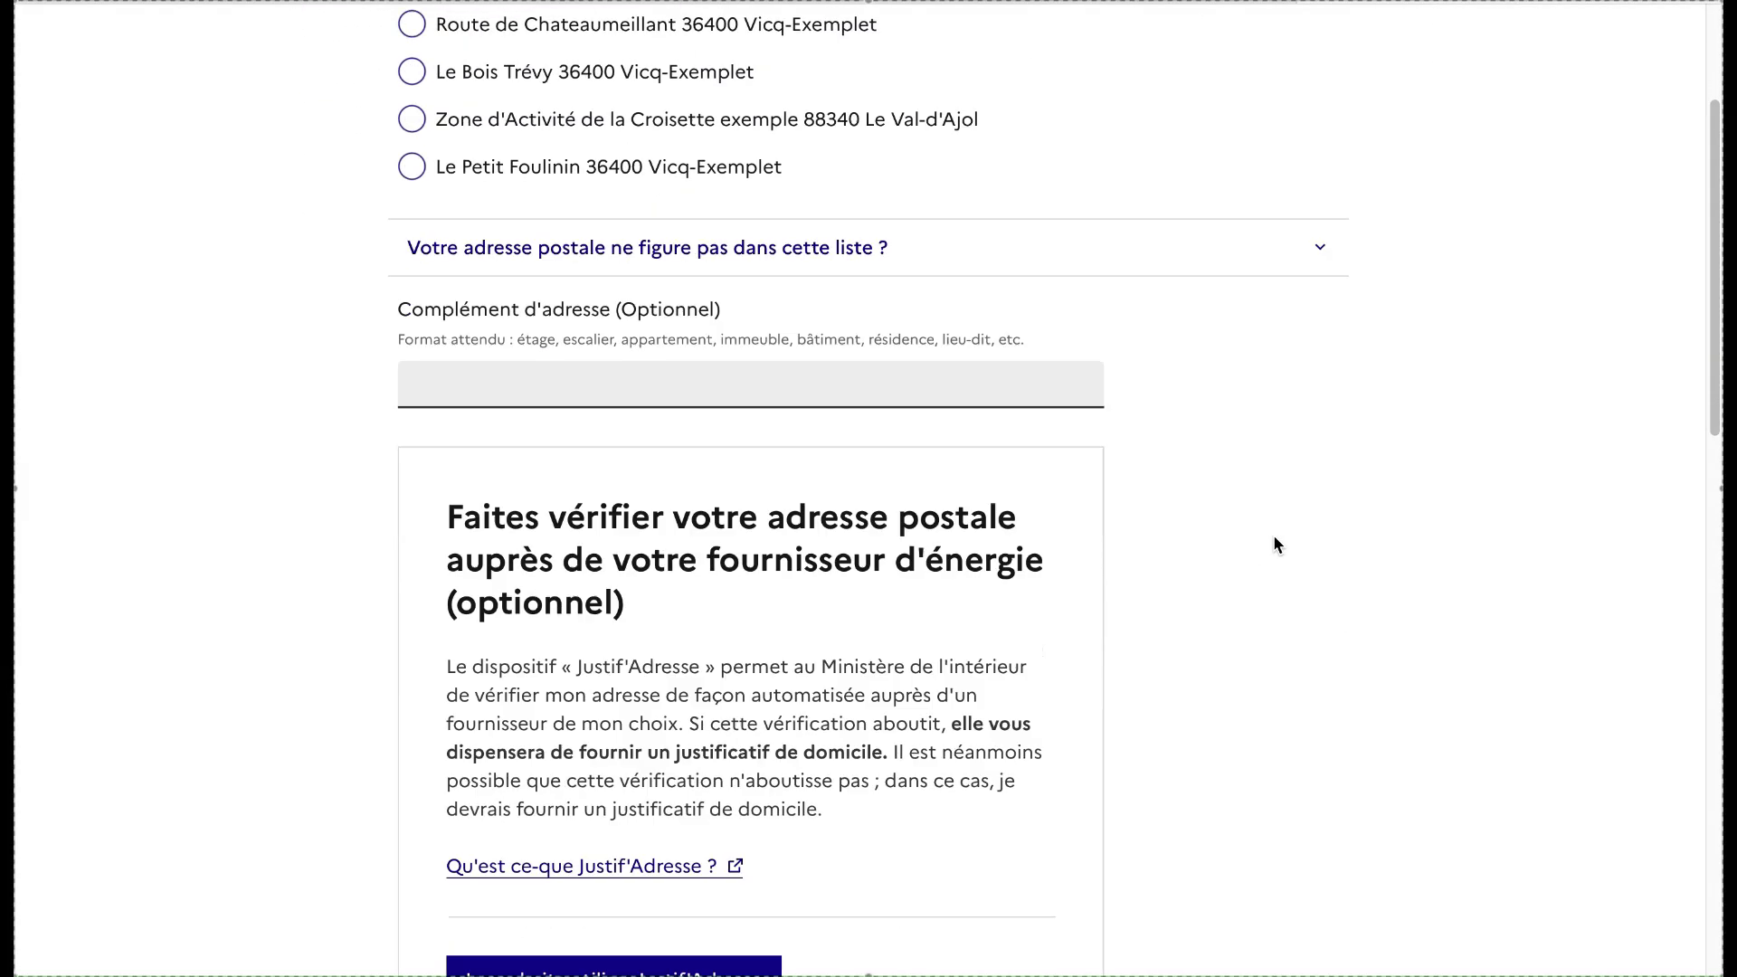
pyautogui.scroll(-5, 1274, 537)
# Enter the contact e-mail address and continue to the identity-photo step
pyautogui.click(567, 735)
pyautogui.click(567, 736)
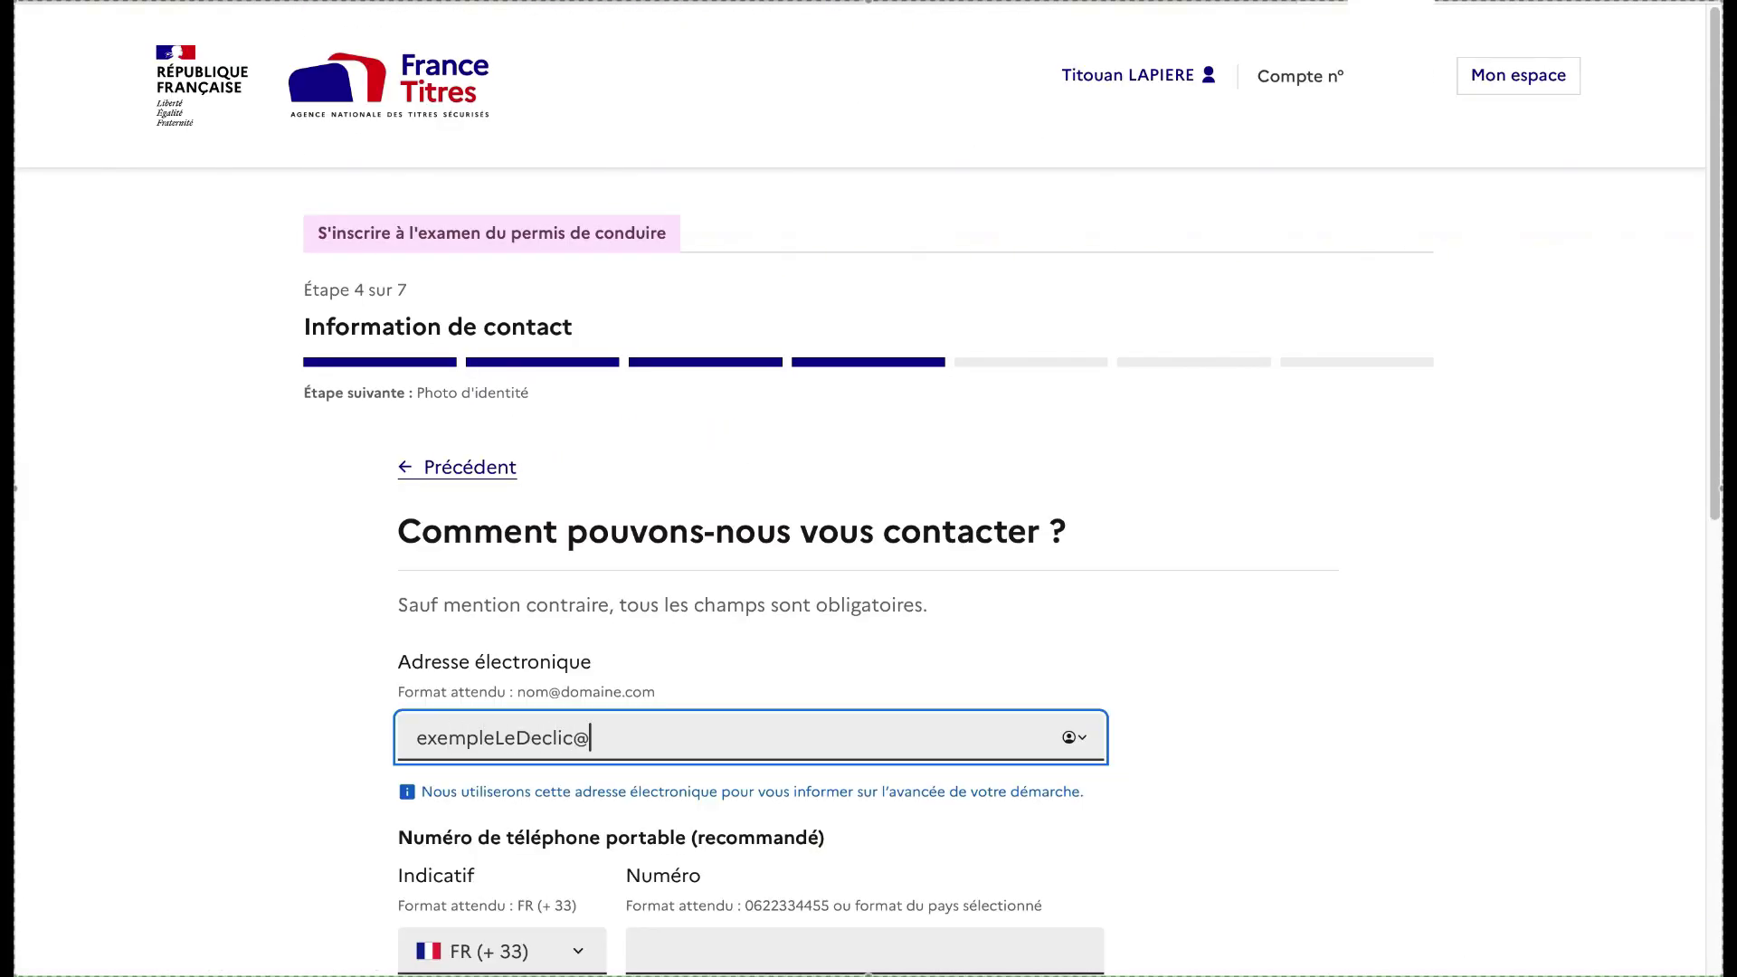
pyautogui.scroll(-5, 337, 657)
pyautogui.click(416, 684)
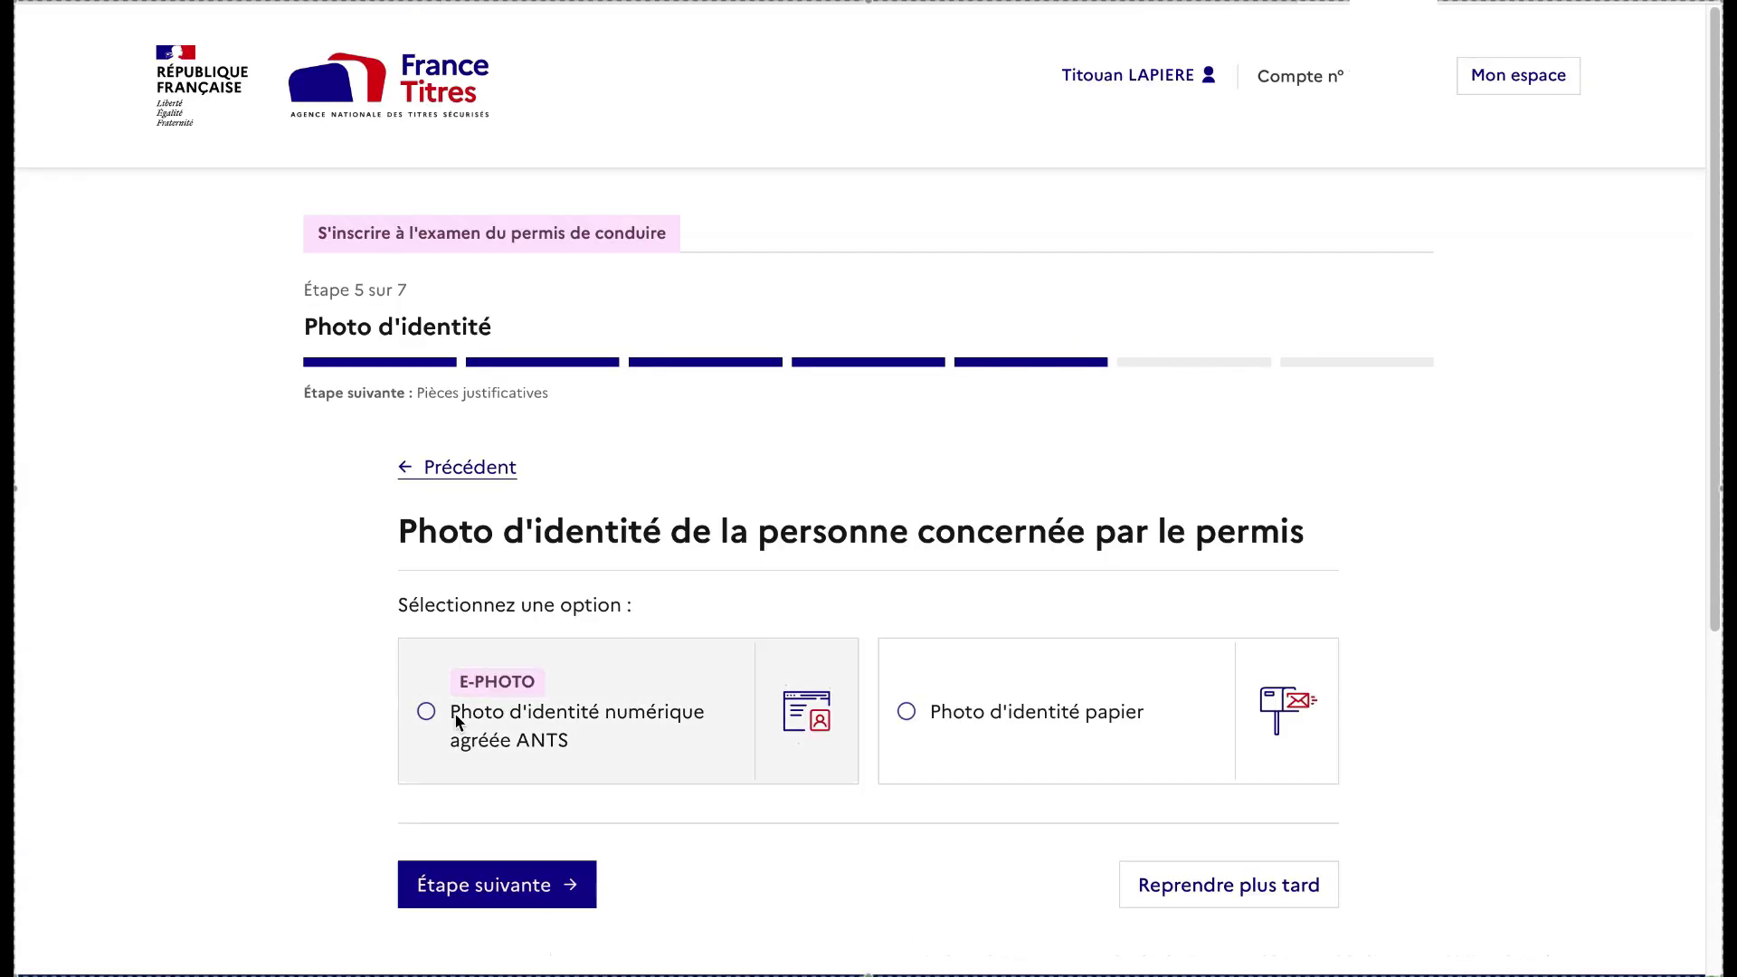
# Select the E-PHOTO option and enter the ePhoto code
pyautogui.click(426, 714)
pyautogui.scroll(-3, 621, 764)
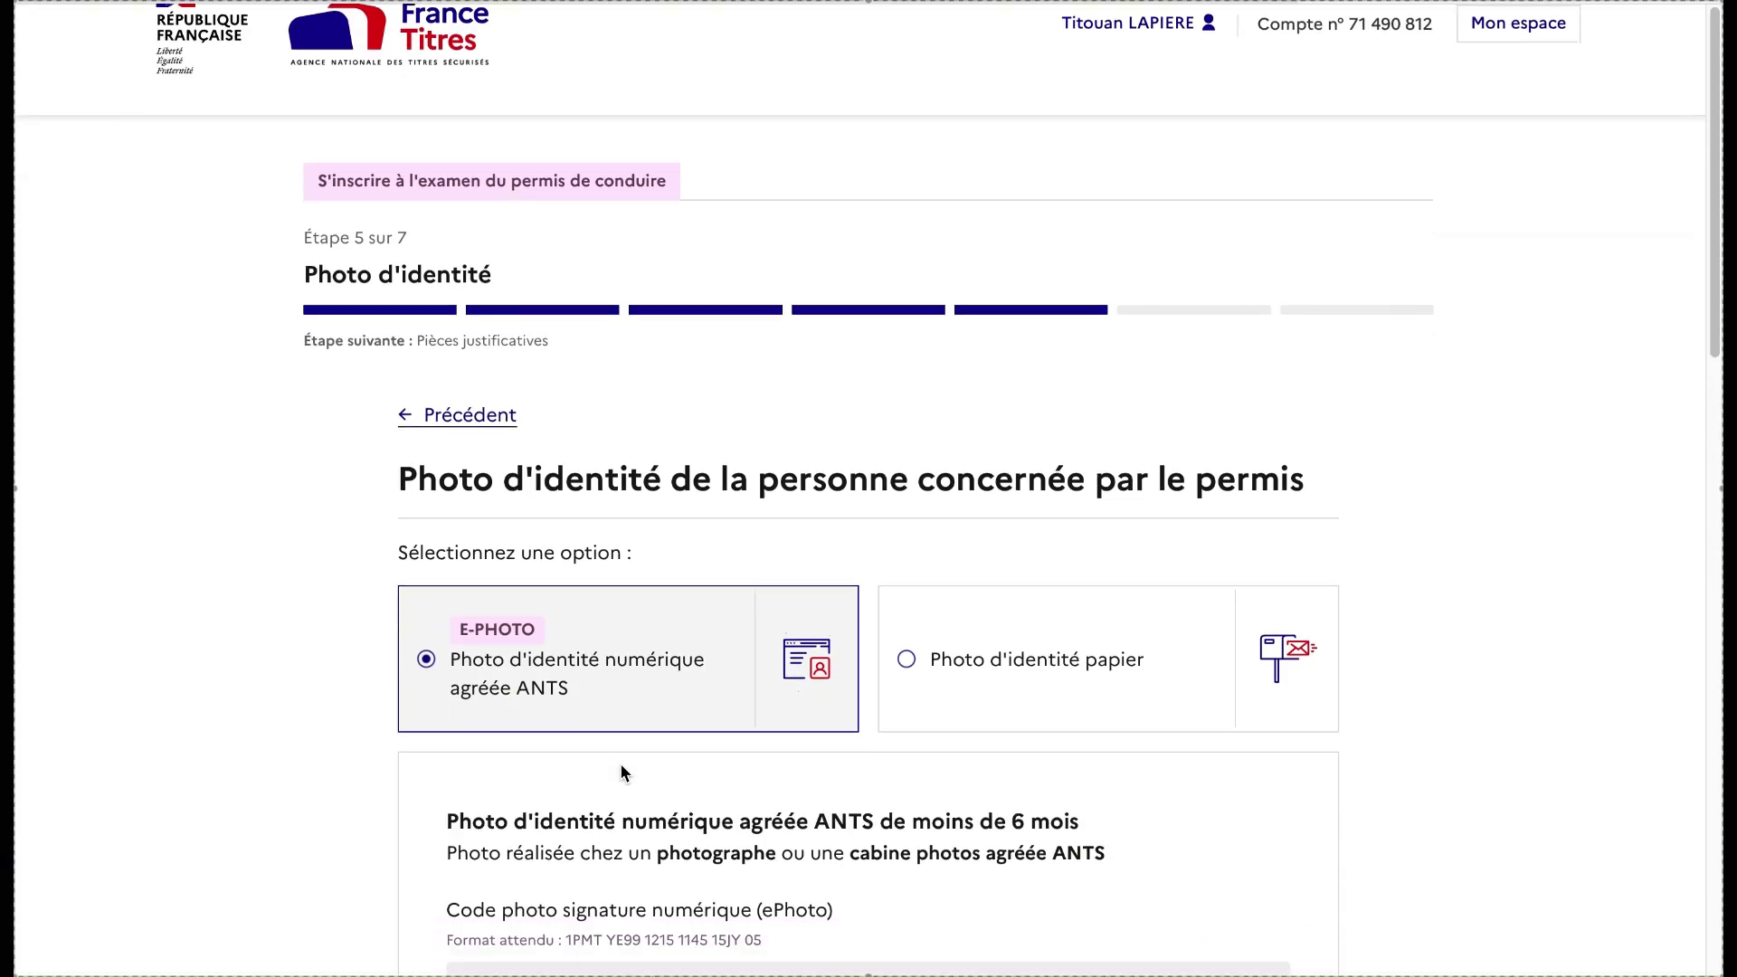
pyautogui.click(621, 723)
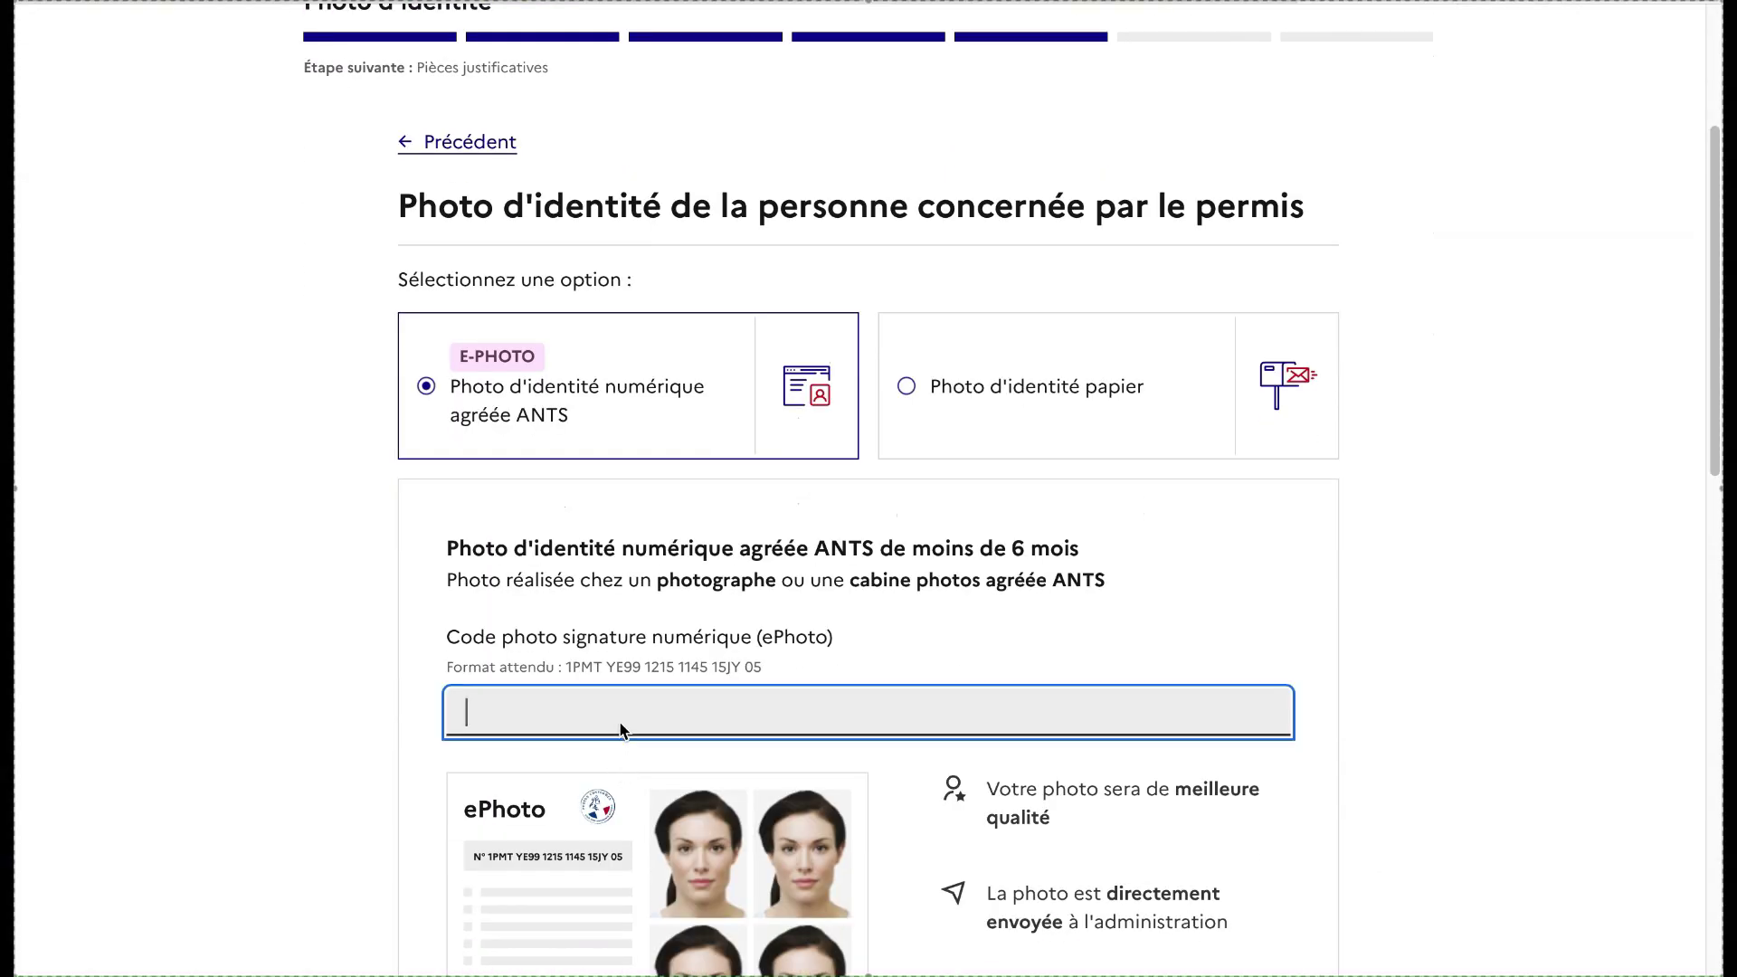
pyautogui.write('1234567')
pyautogui.scroll(-2, 620, 726)
pyautogui.scroll(-7, 620, 724)
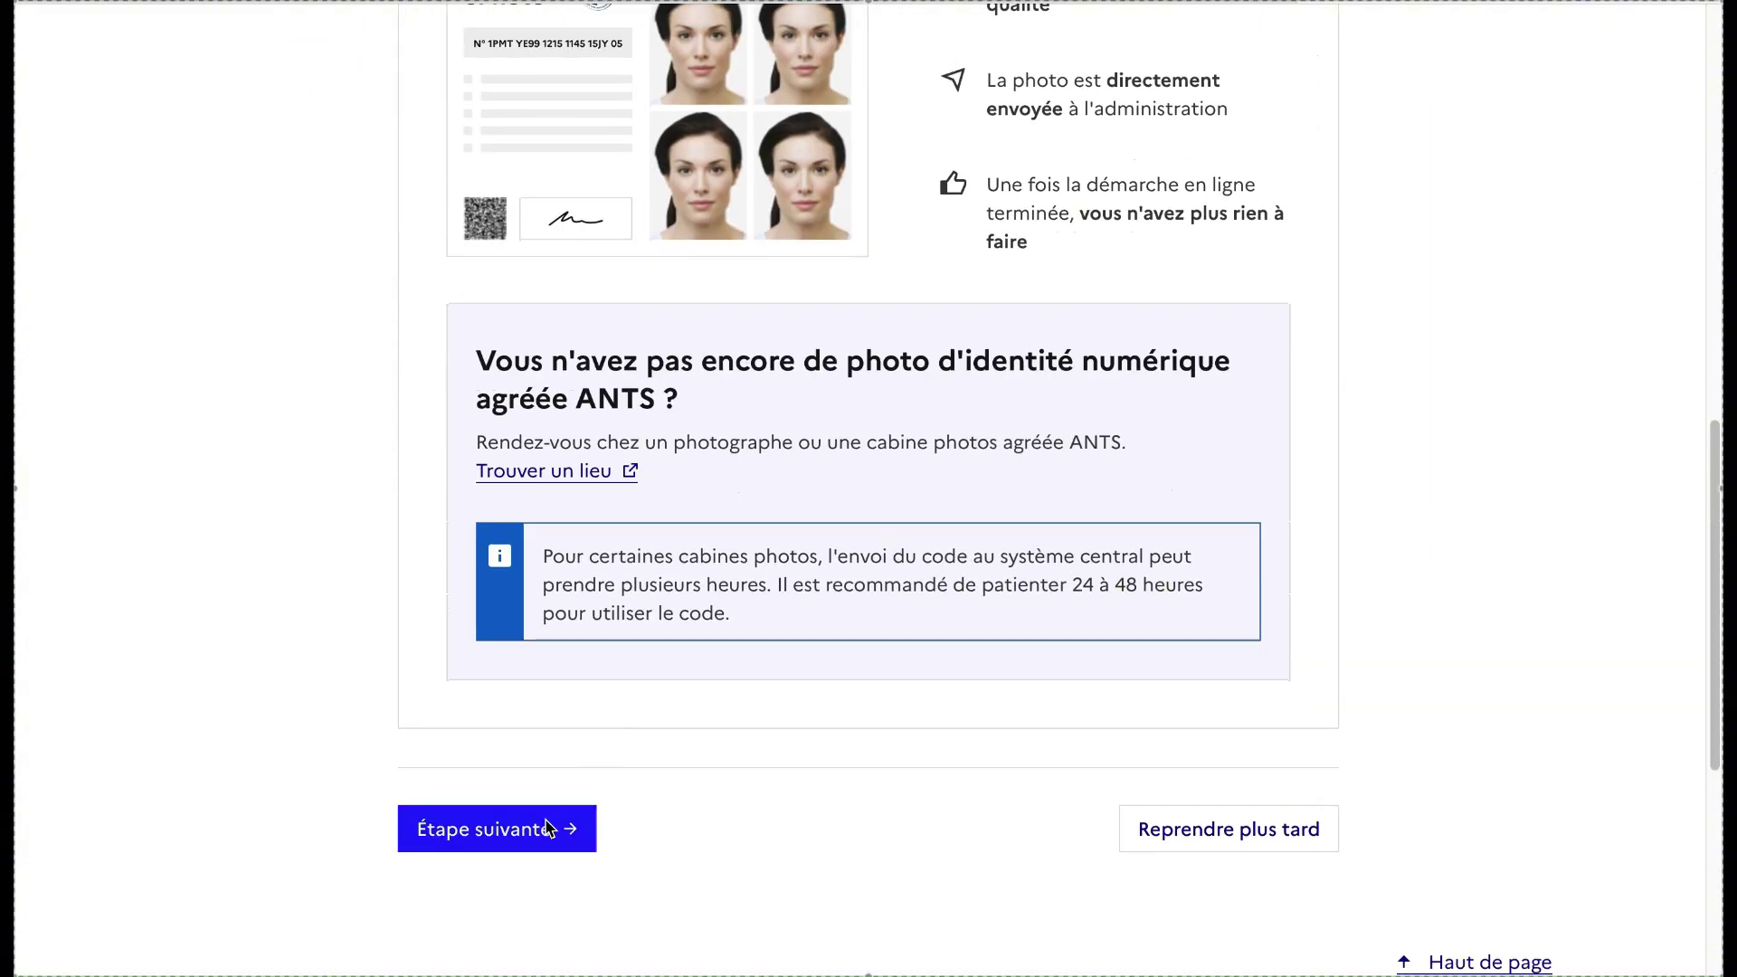
# Continue to Pièces justificatives and scroll through the required document upload sections
pyautogui.click(547, 827)
pyautogui.scroll(-3, 889, 672)
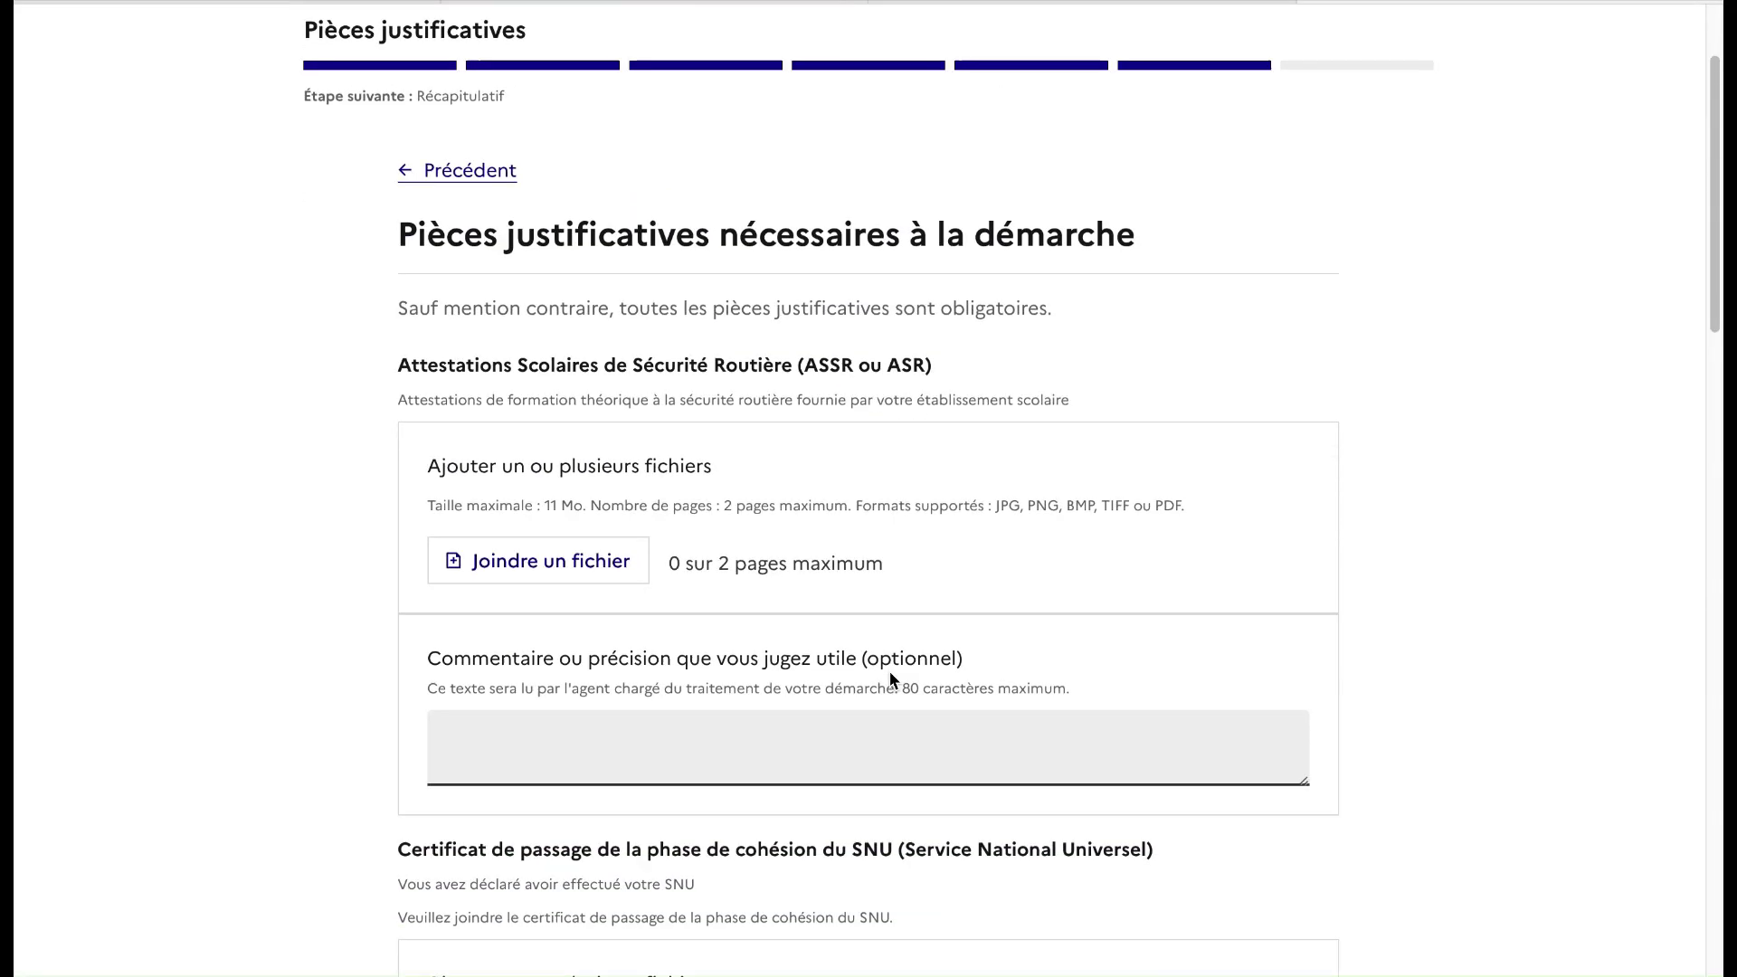
pyautogui.scroll(-1, 889, 672)
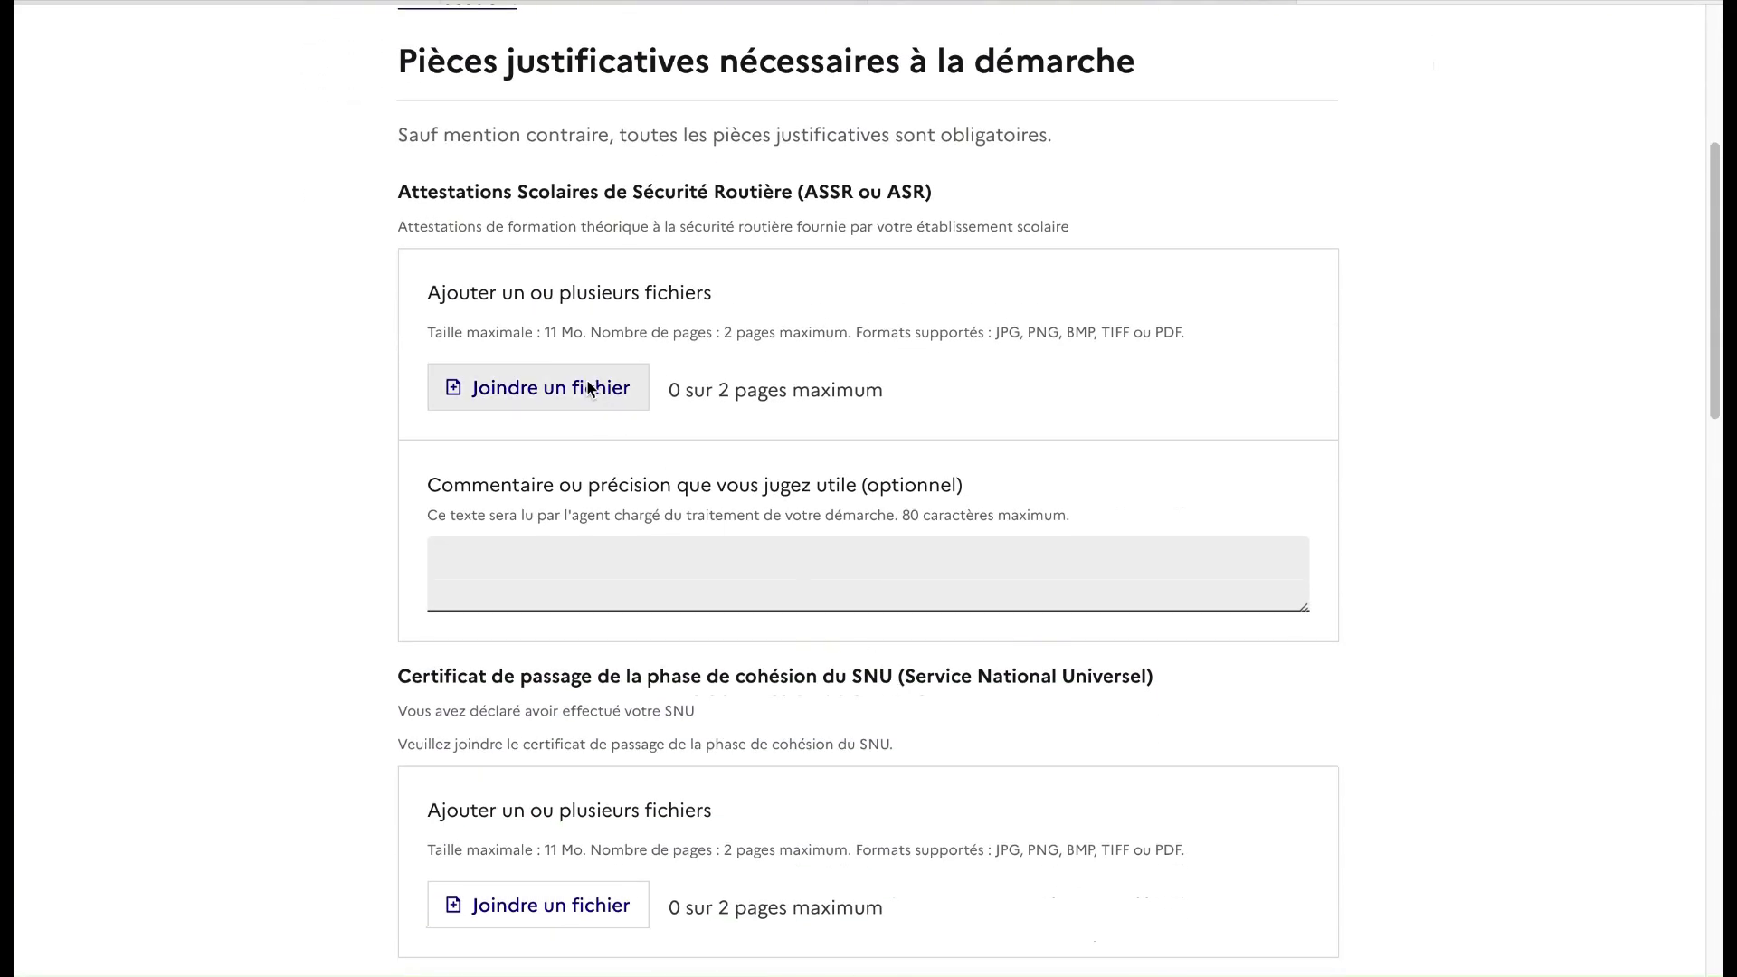
pyautogui.scroll(-3, 683, 669)
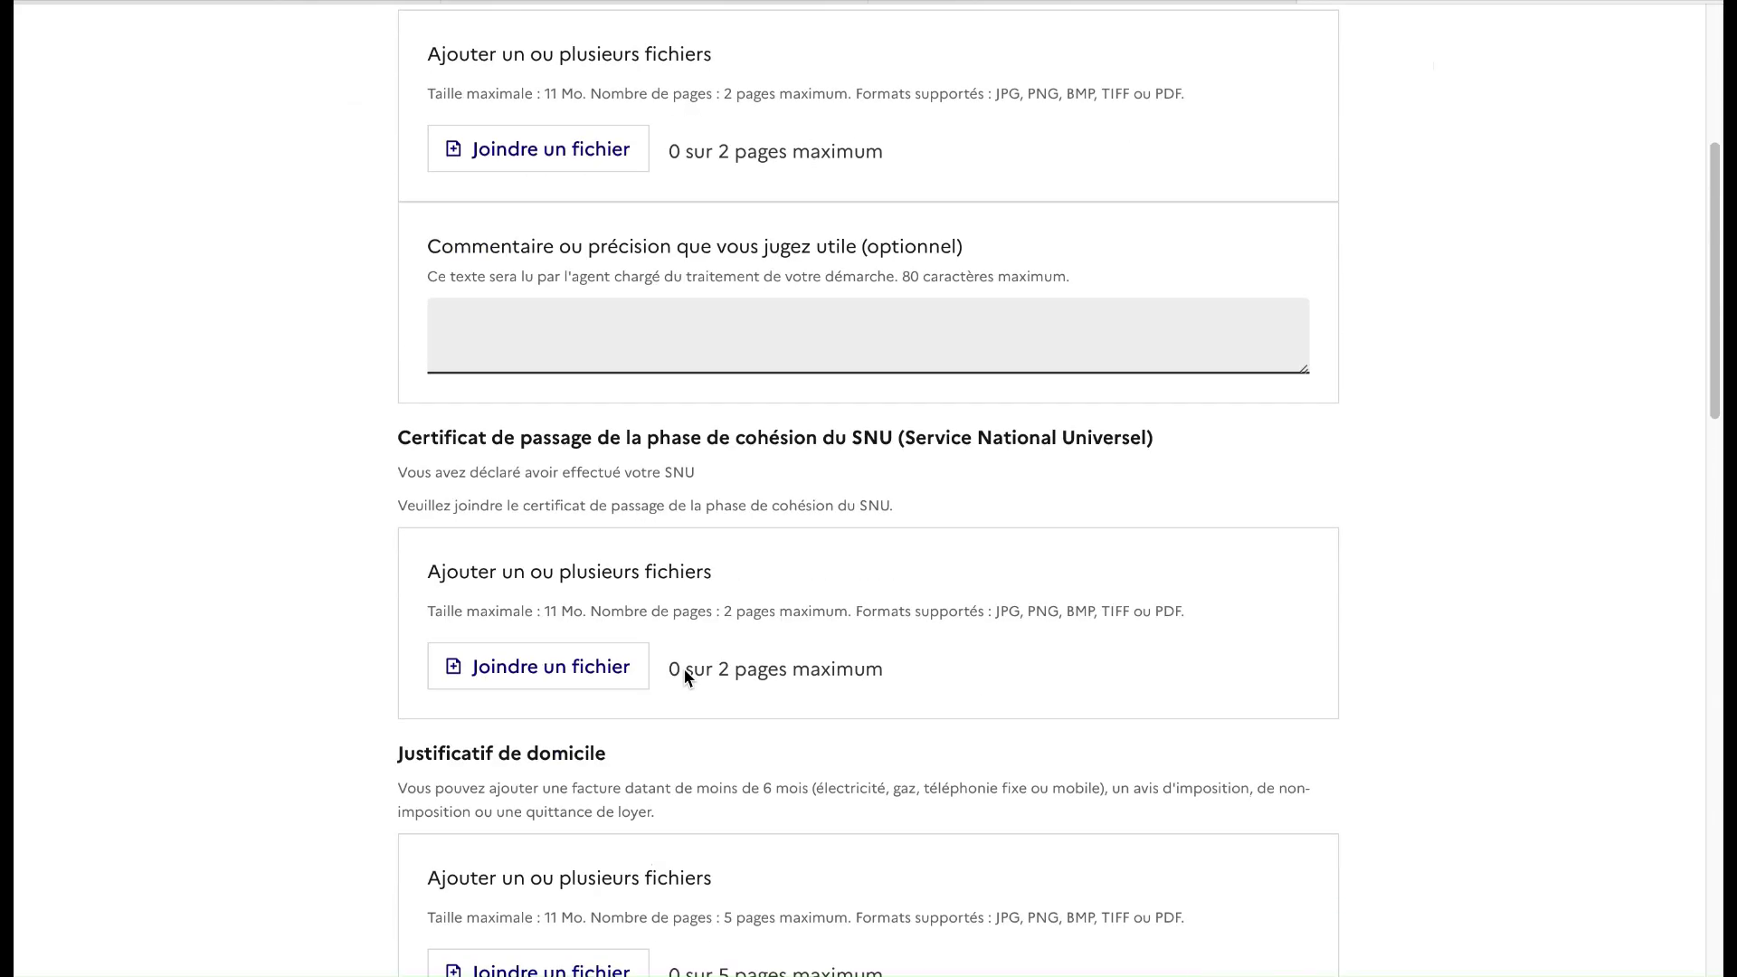
pyautogui.scroll(-3, 718, 725)
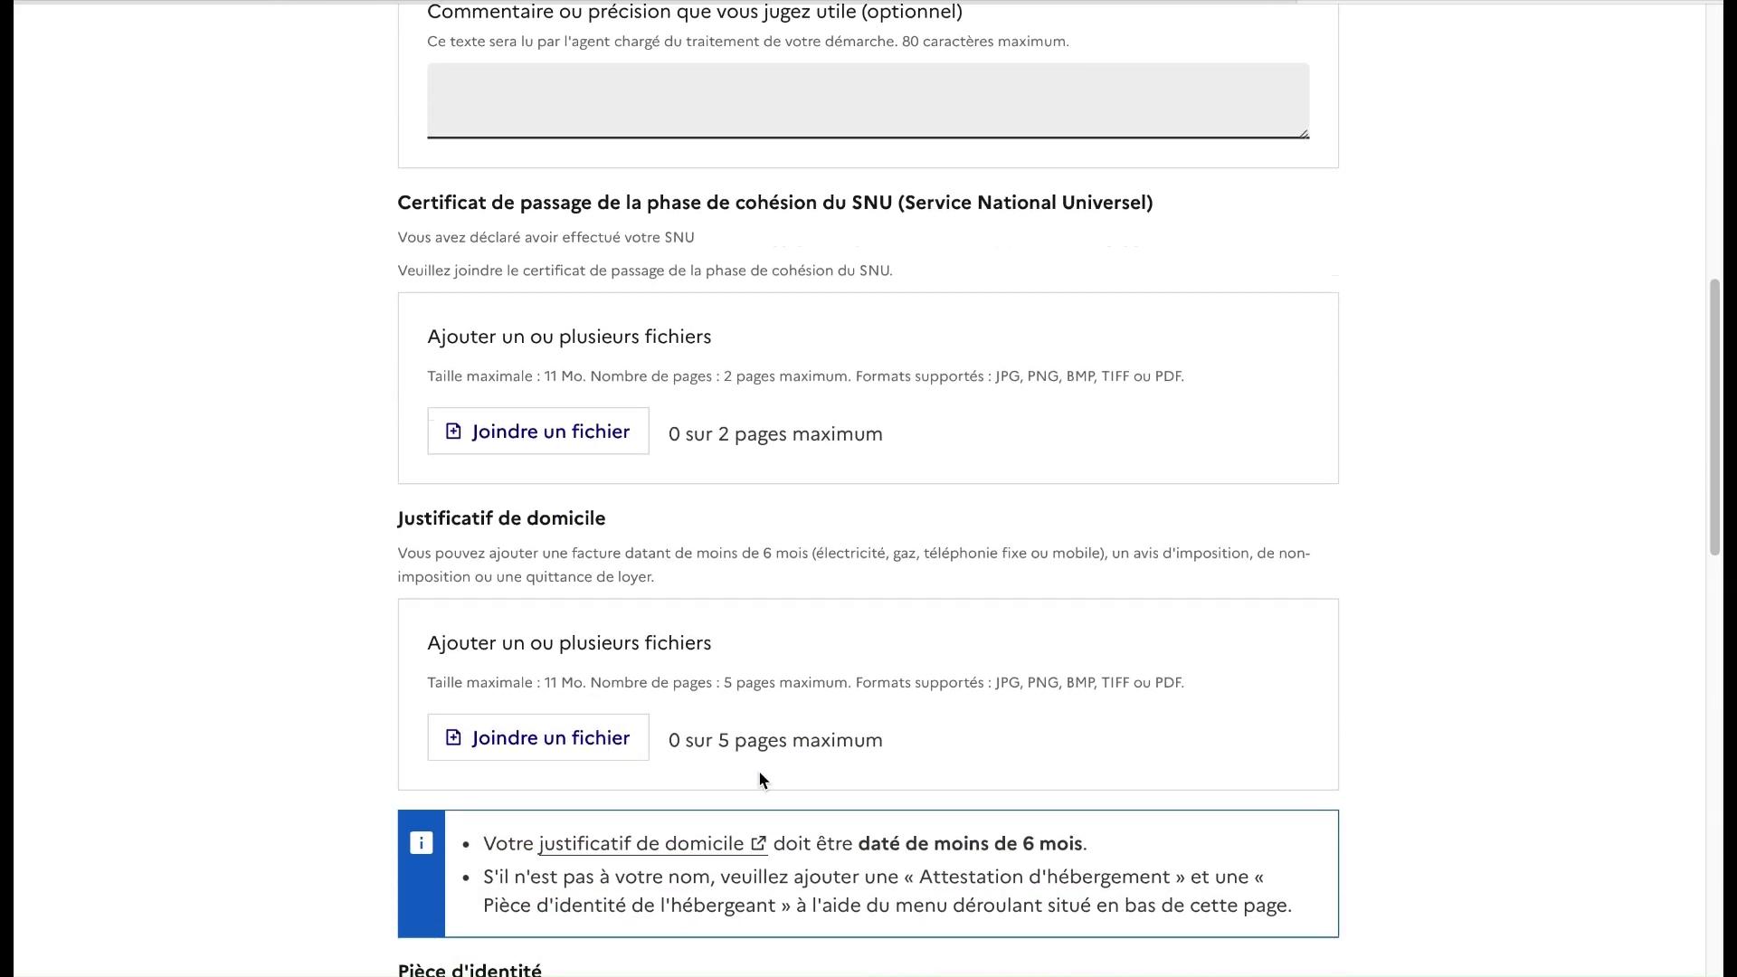
pyautogui.scroll(-6, 759, 776)
pyautogui.scroll(-1, 759, 774)
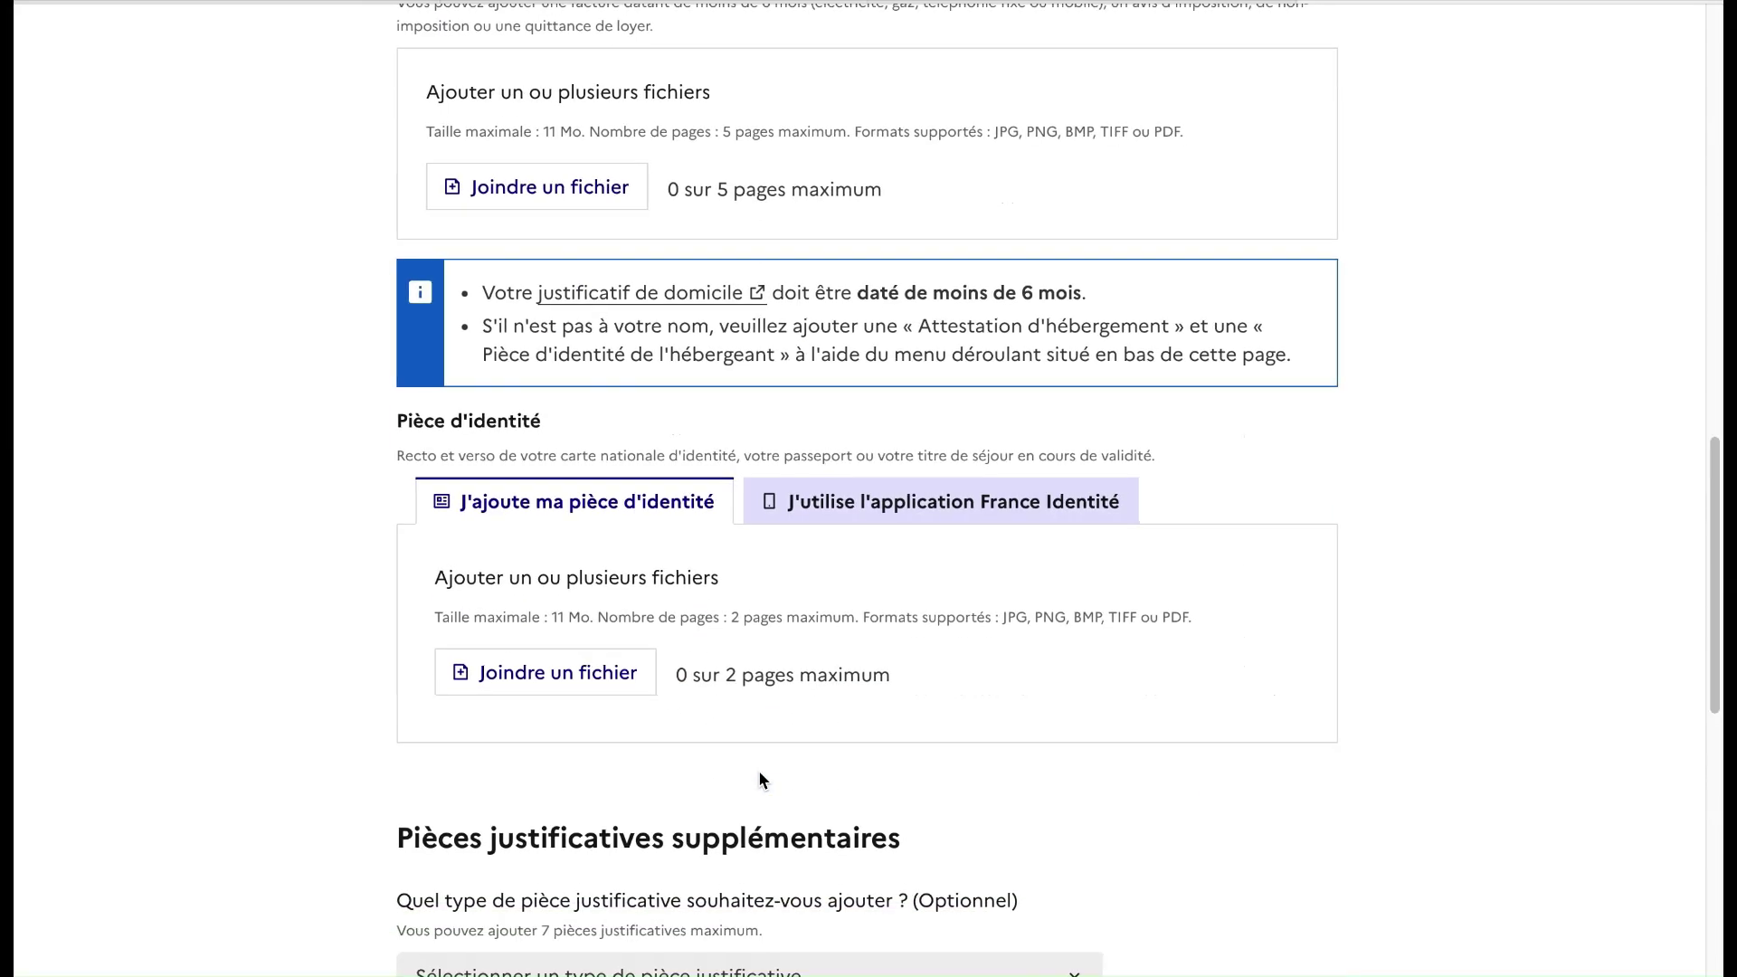
pyautogui.scroll(-4, 747, 758)
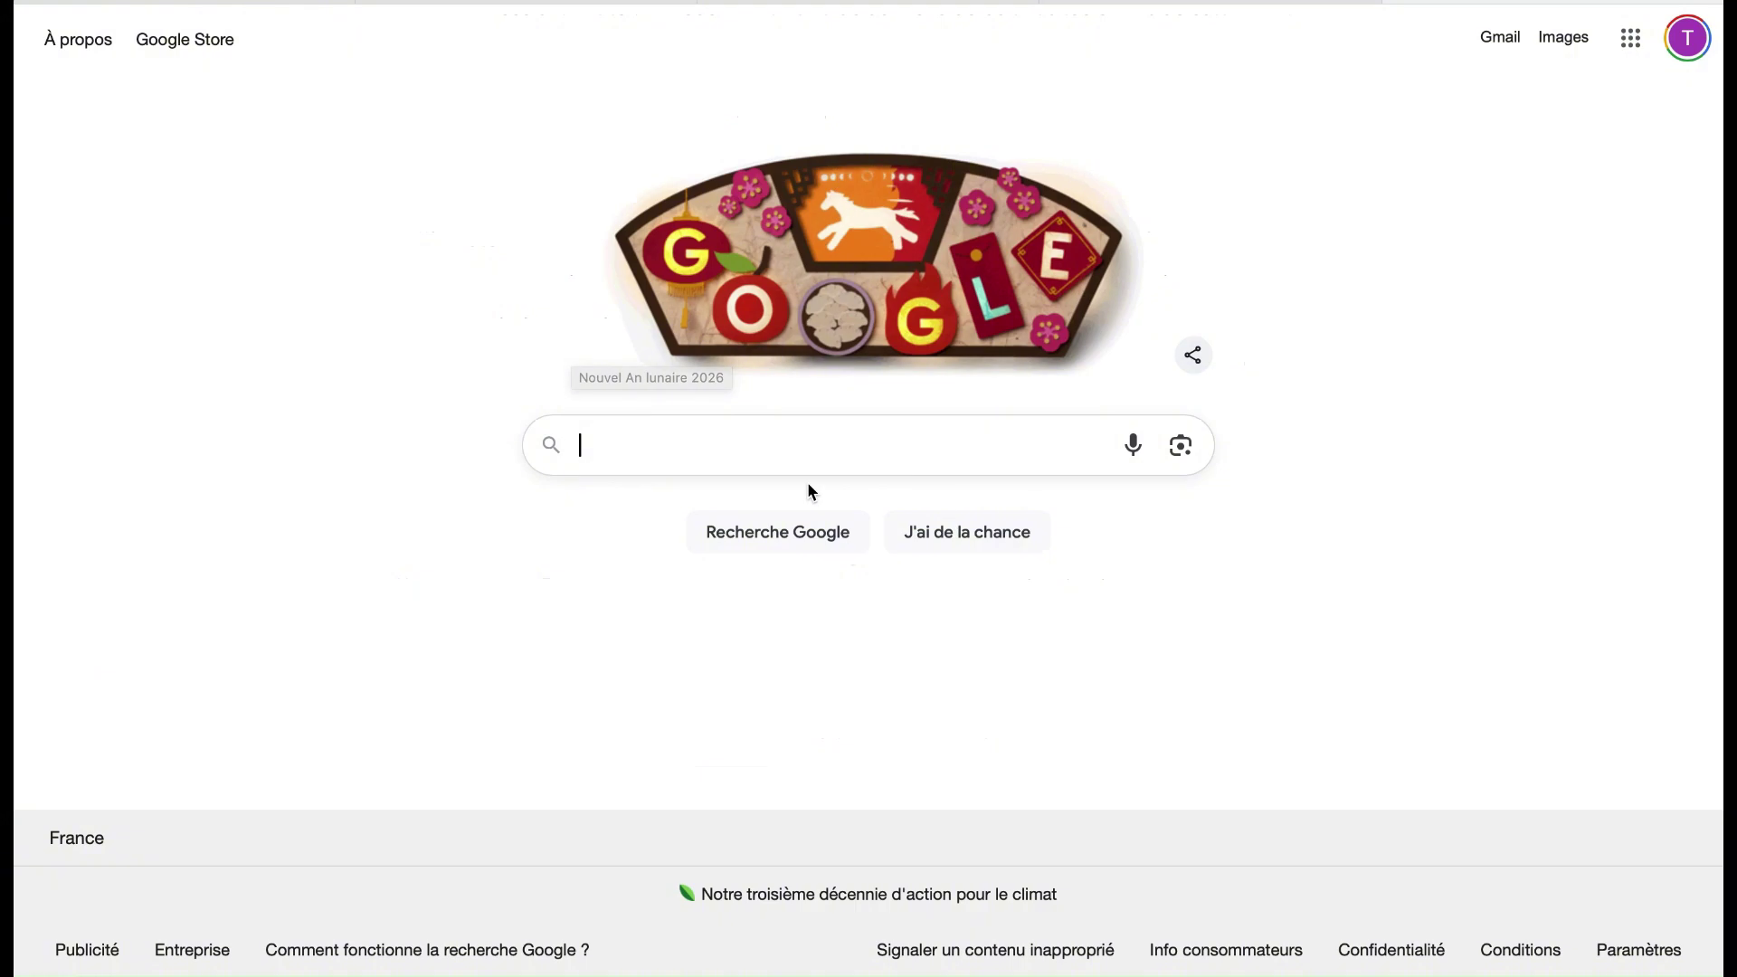
# Search Google for 'attestation d'hébergement - service public'
pyautogui.write('attesta')
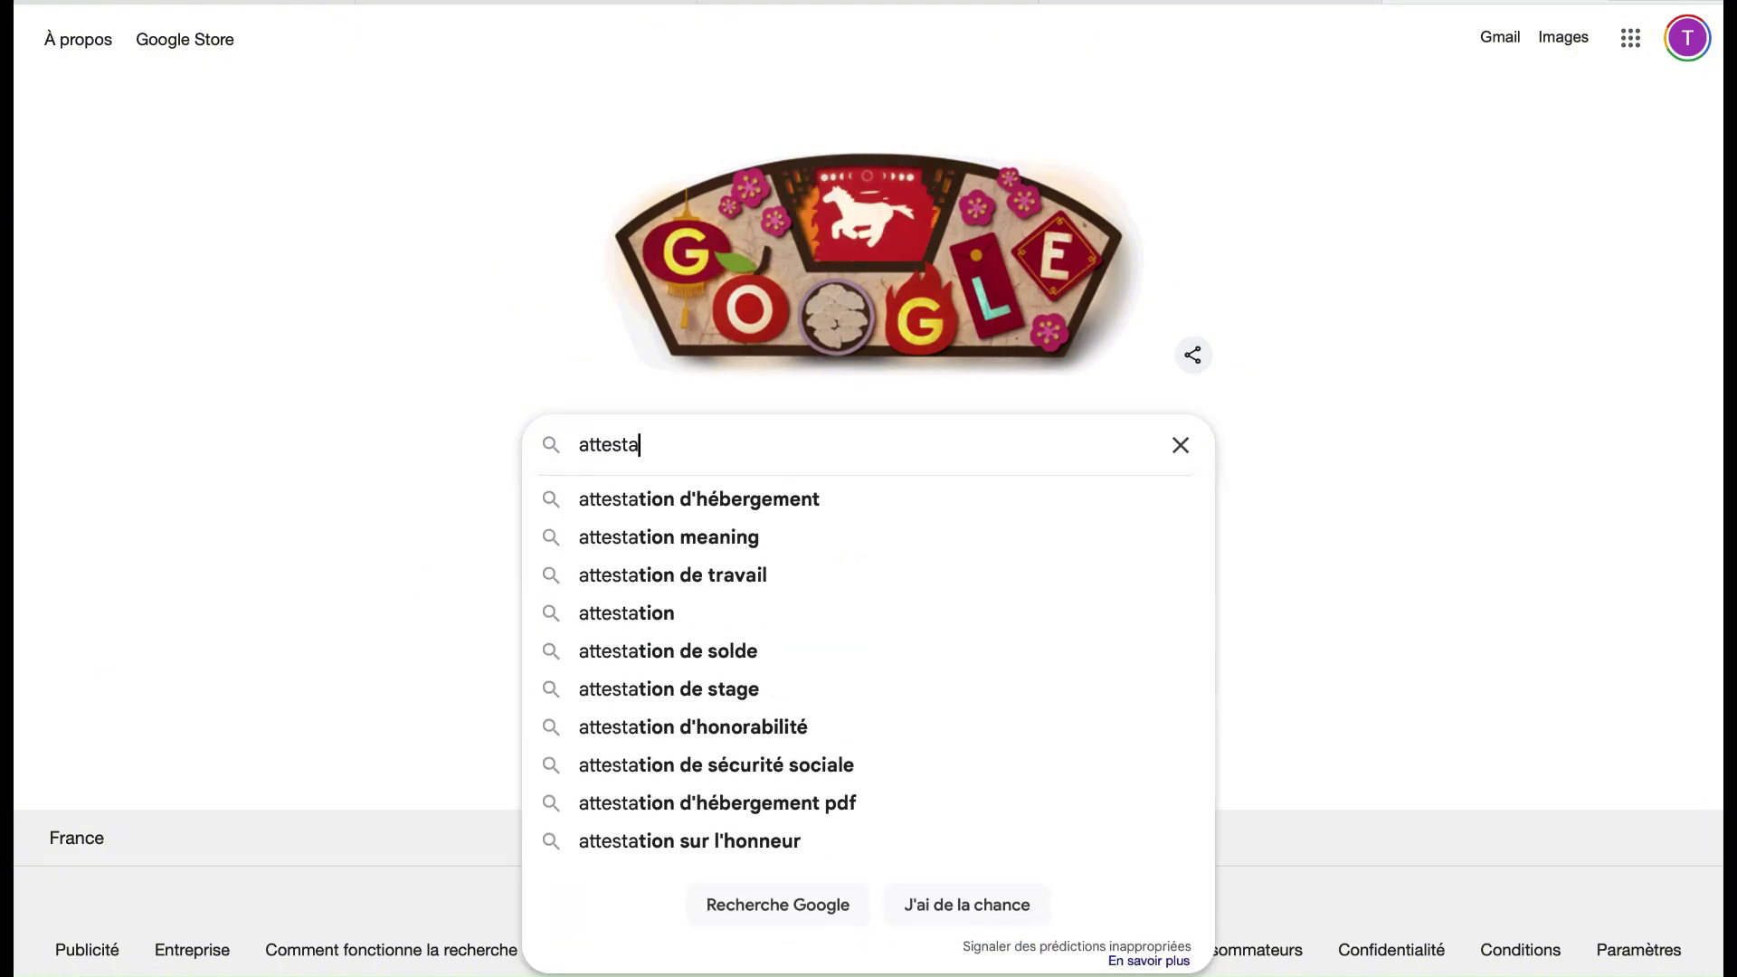
pyautogui.write("tion d'héberg")
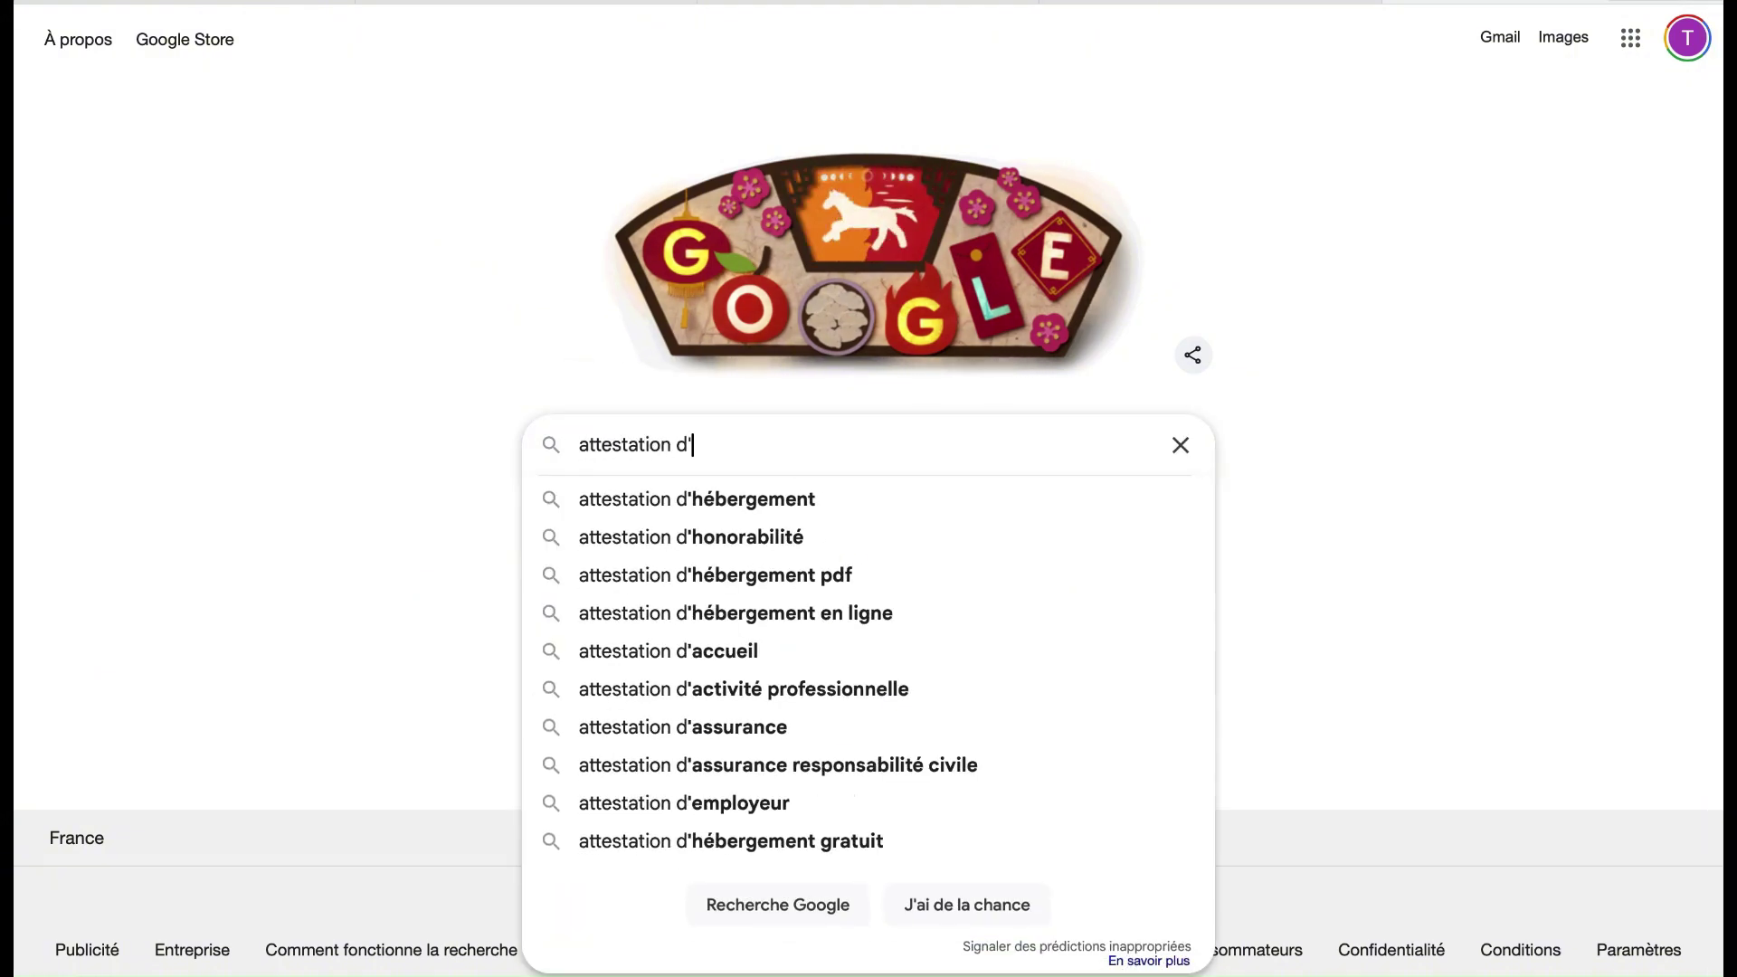
pyautogui.write('ement')
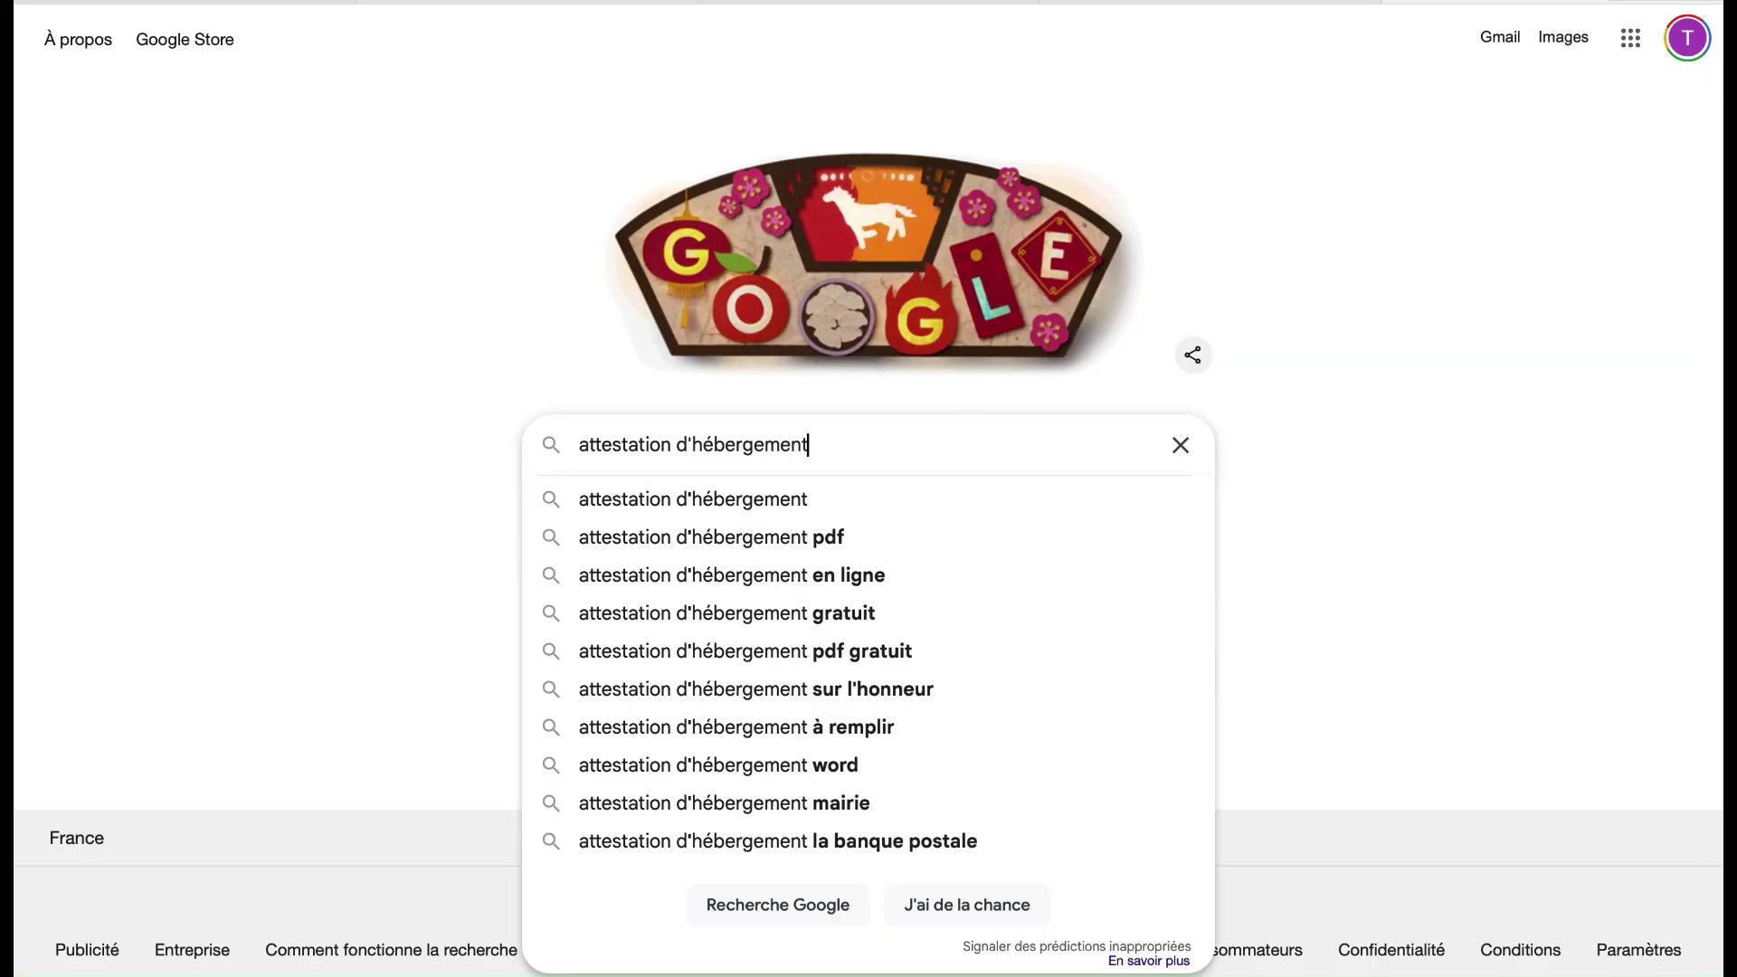
pyautogui.write(' - serv')
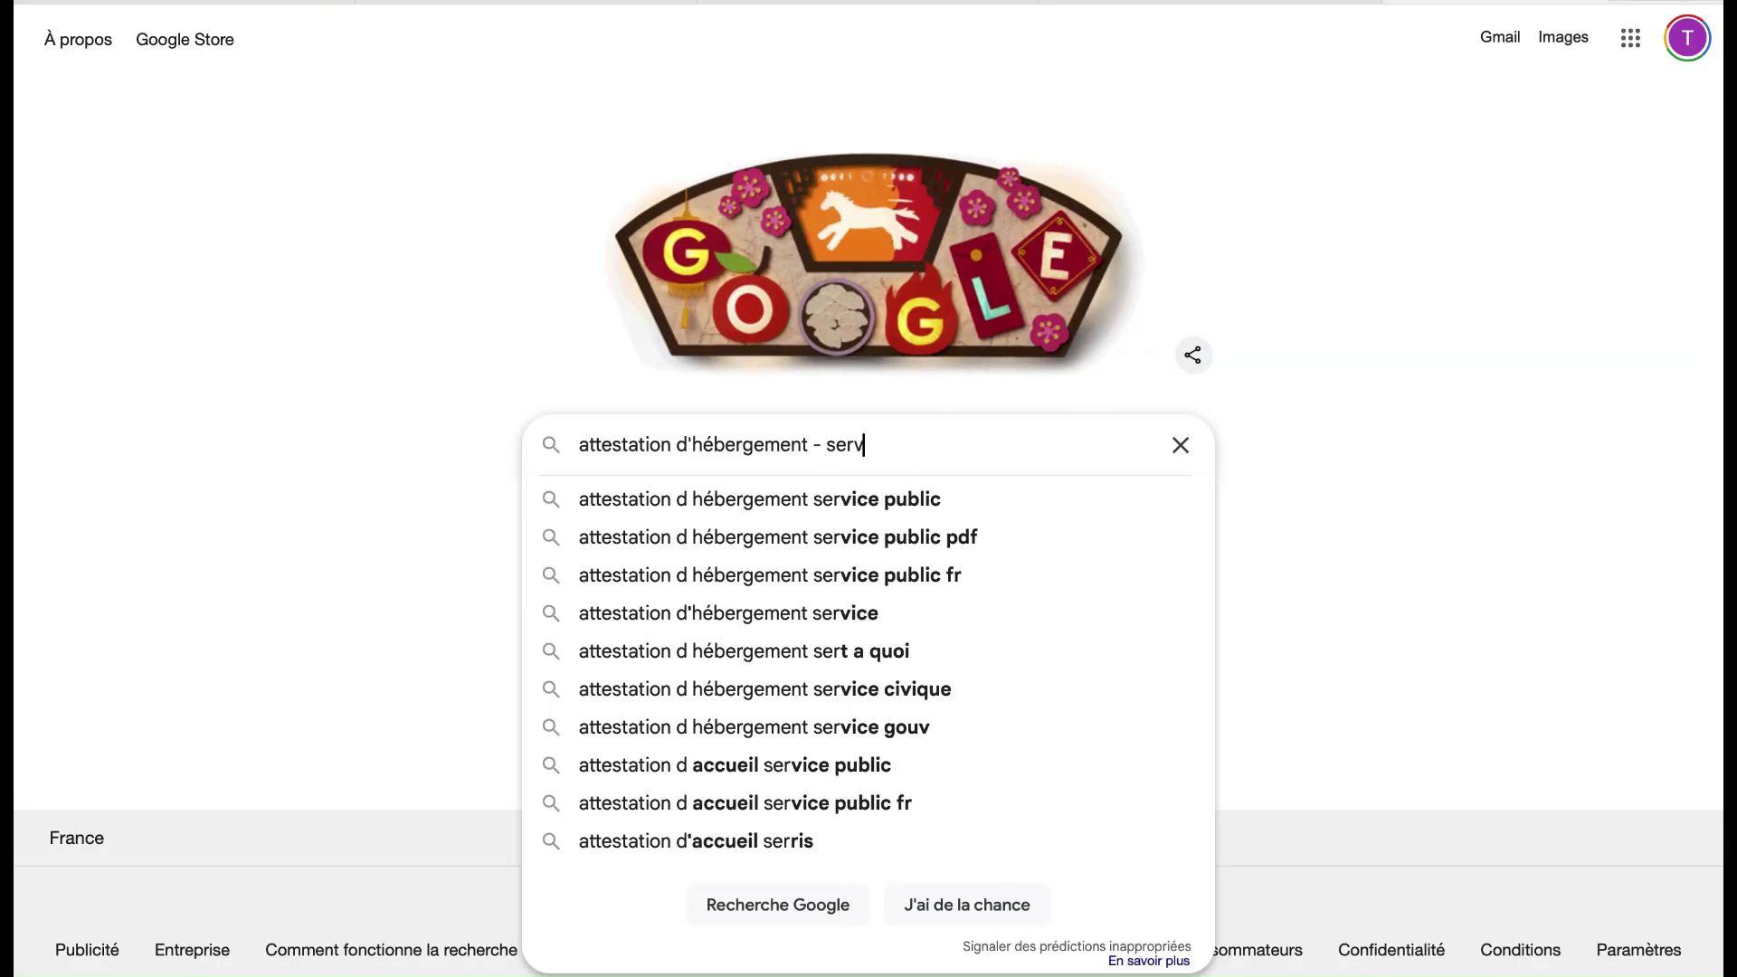
pyautogui.write('ice public')
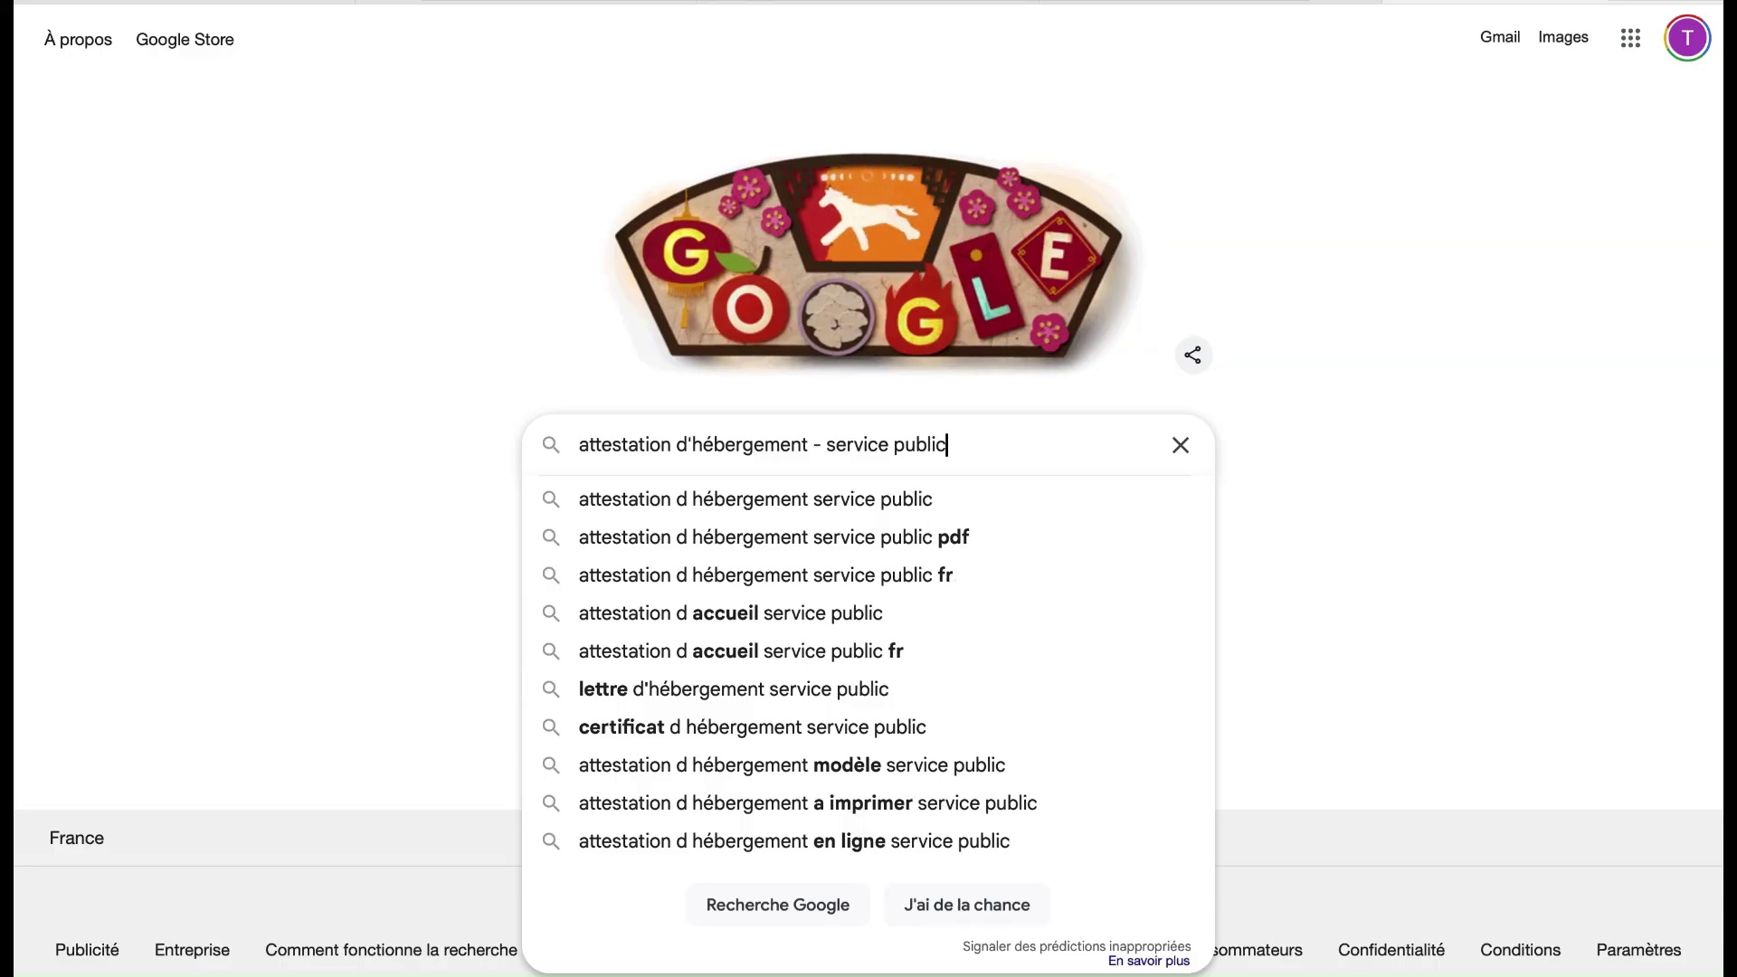
pyautogui.press('Return')
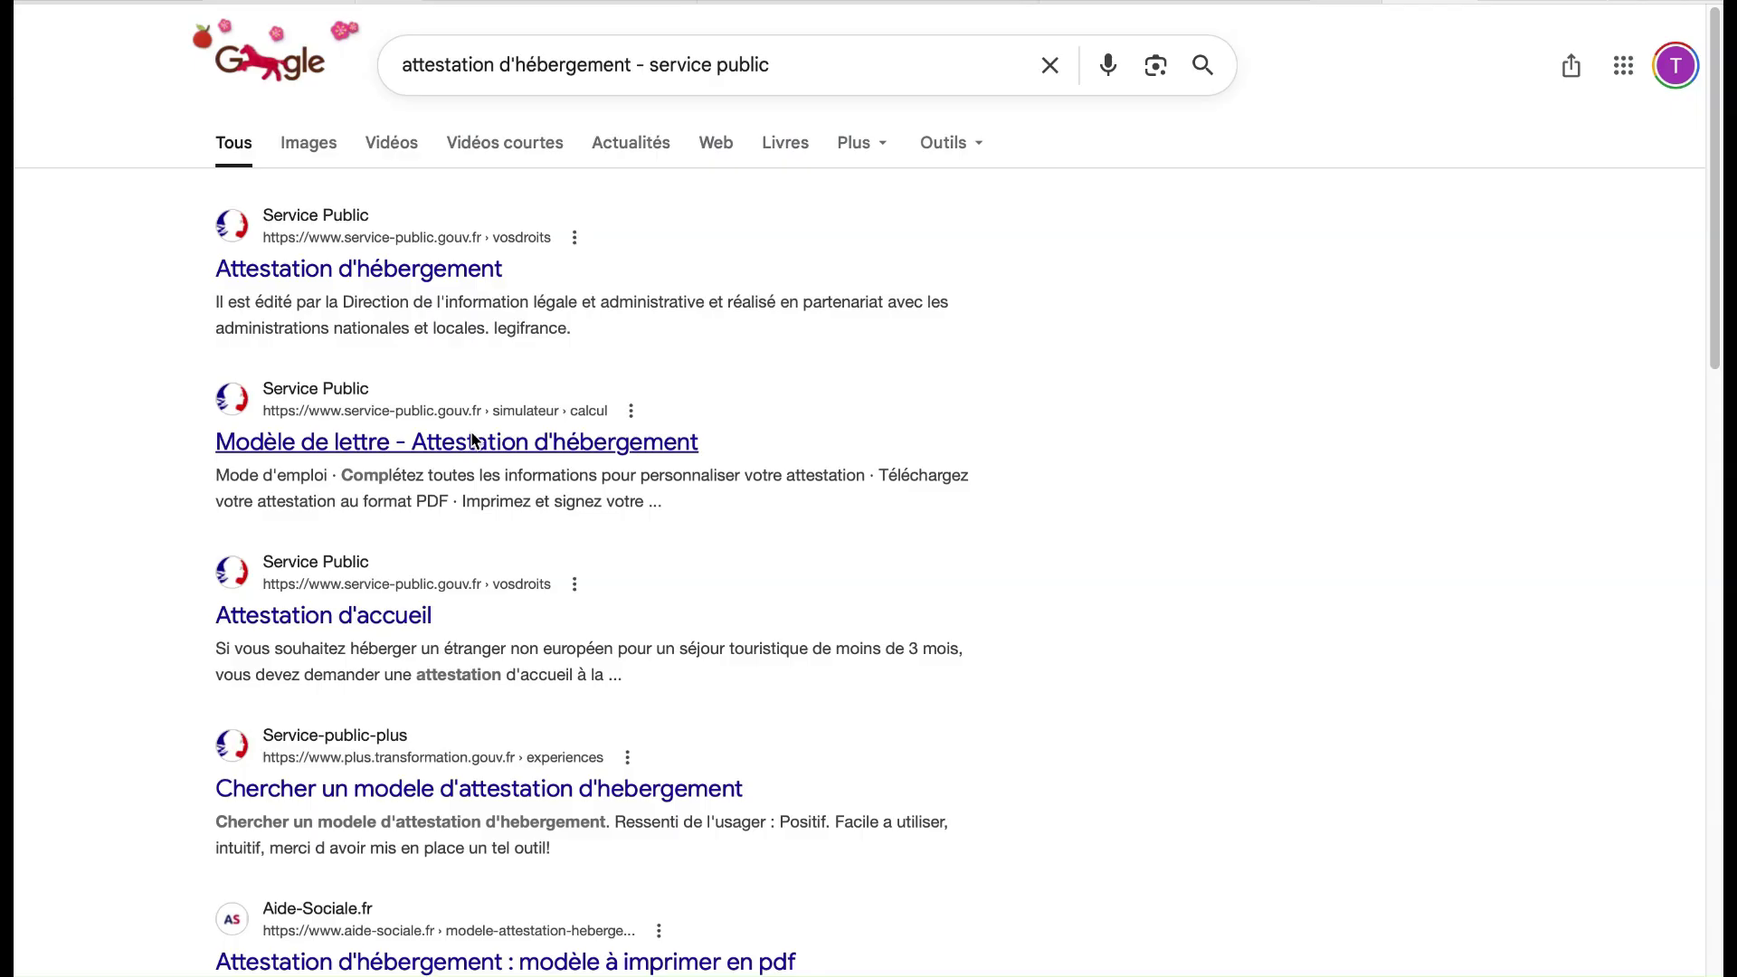
# Open the 'Modèle de lettre - Attestation d'hébergement' result and scroll down to the generated attestation letter preview
pyautogui.click(472, 441)
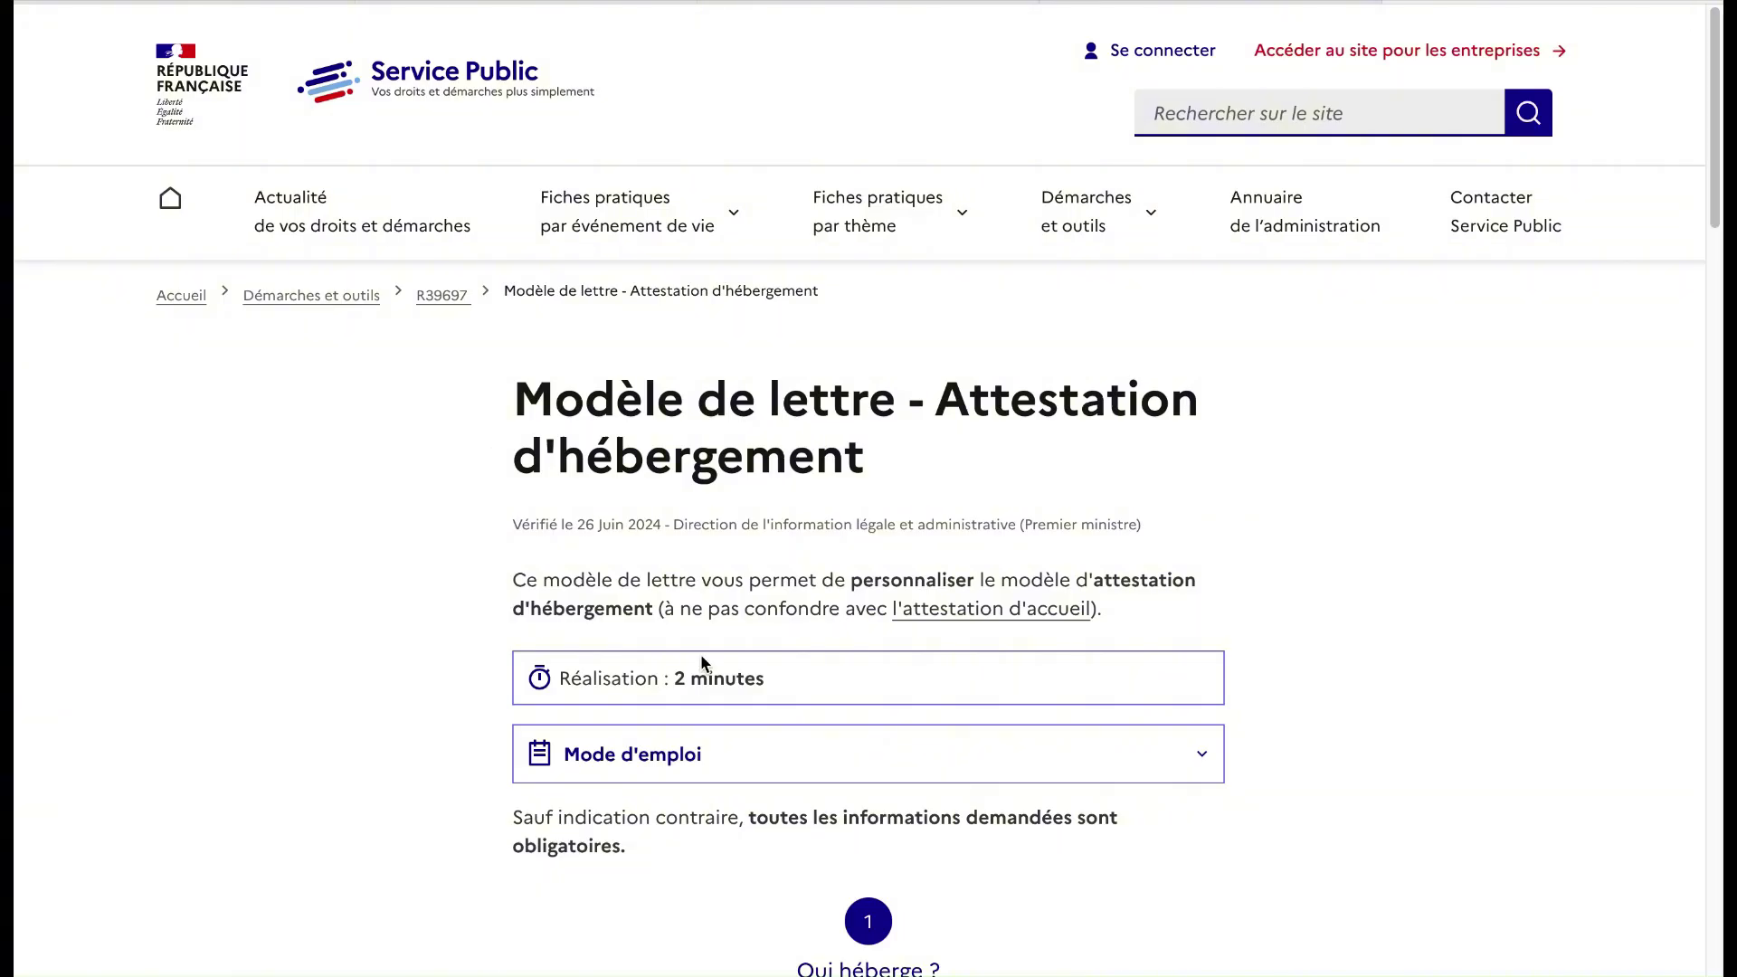
pyautogui.scroll(-2, 702, 661)
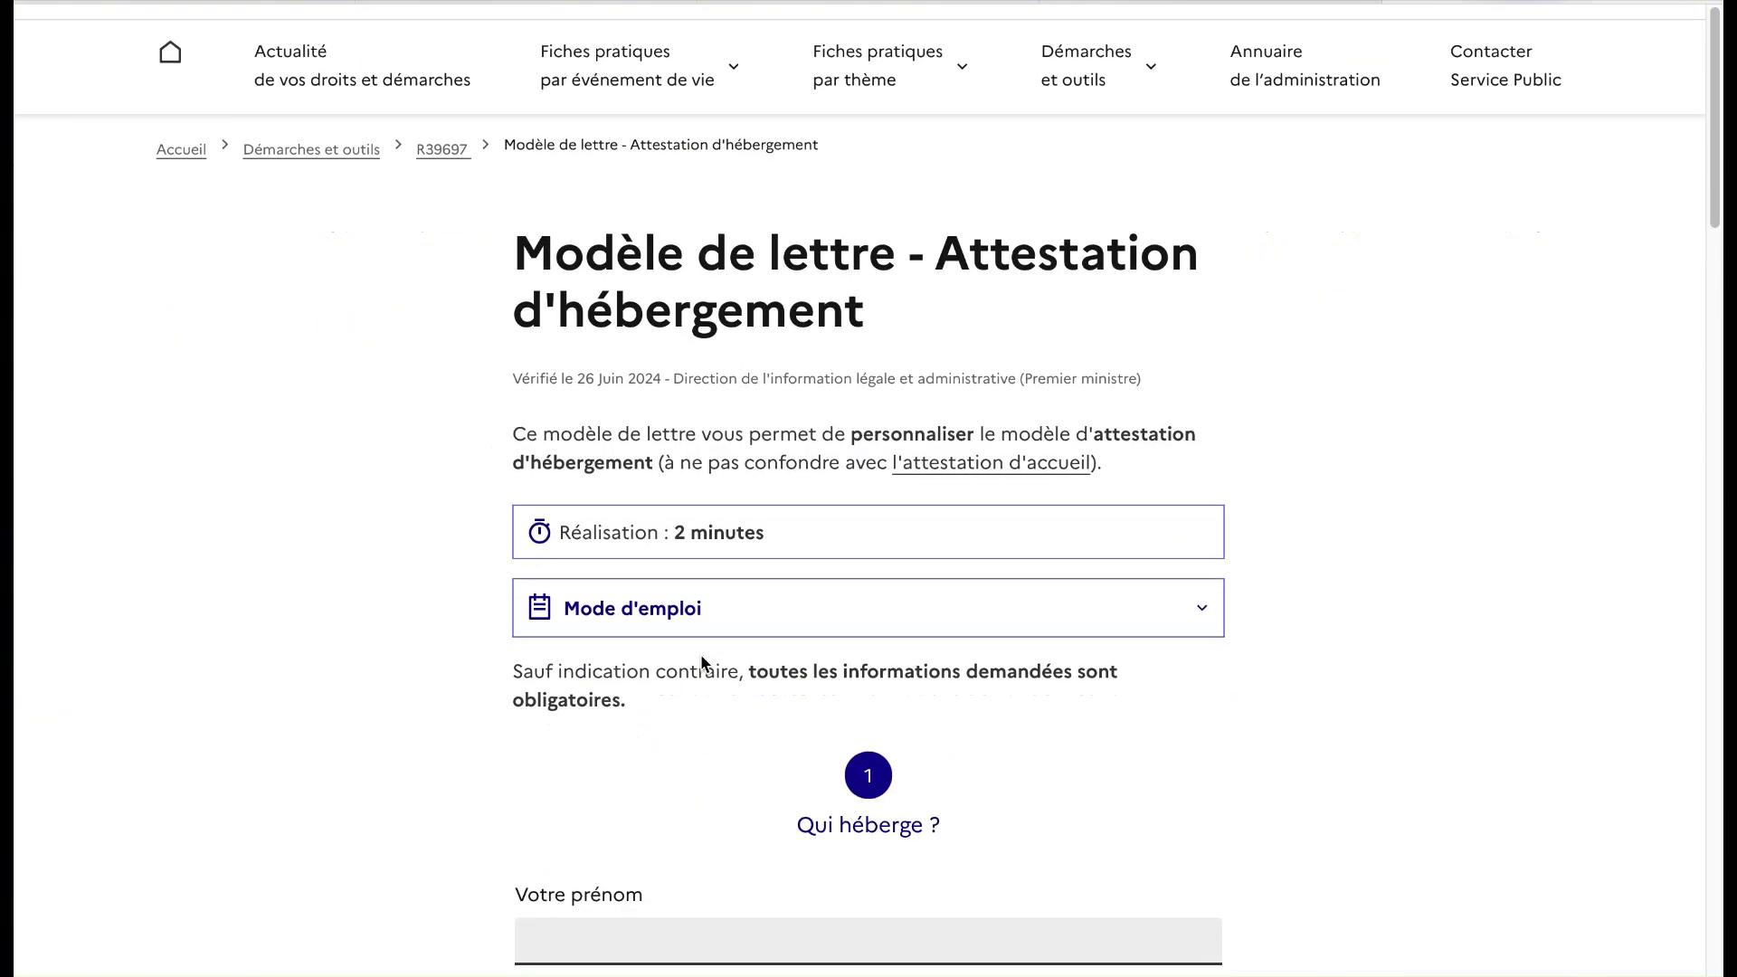
pyautogui.scroll(-4, 702, 662)
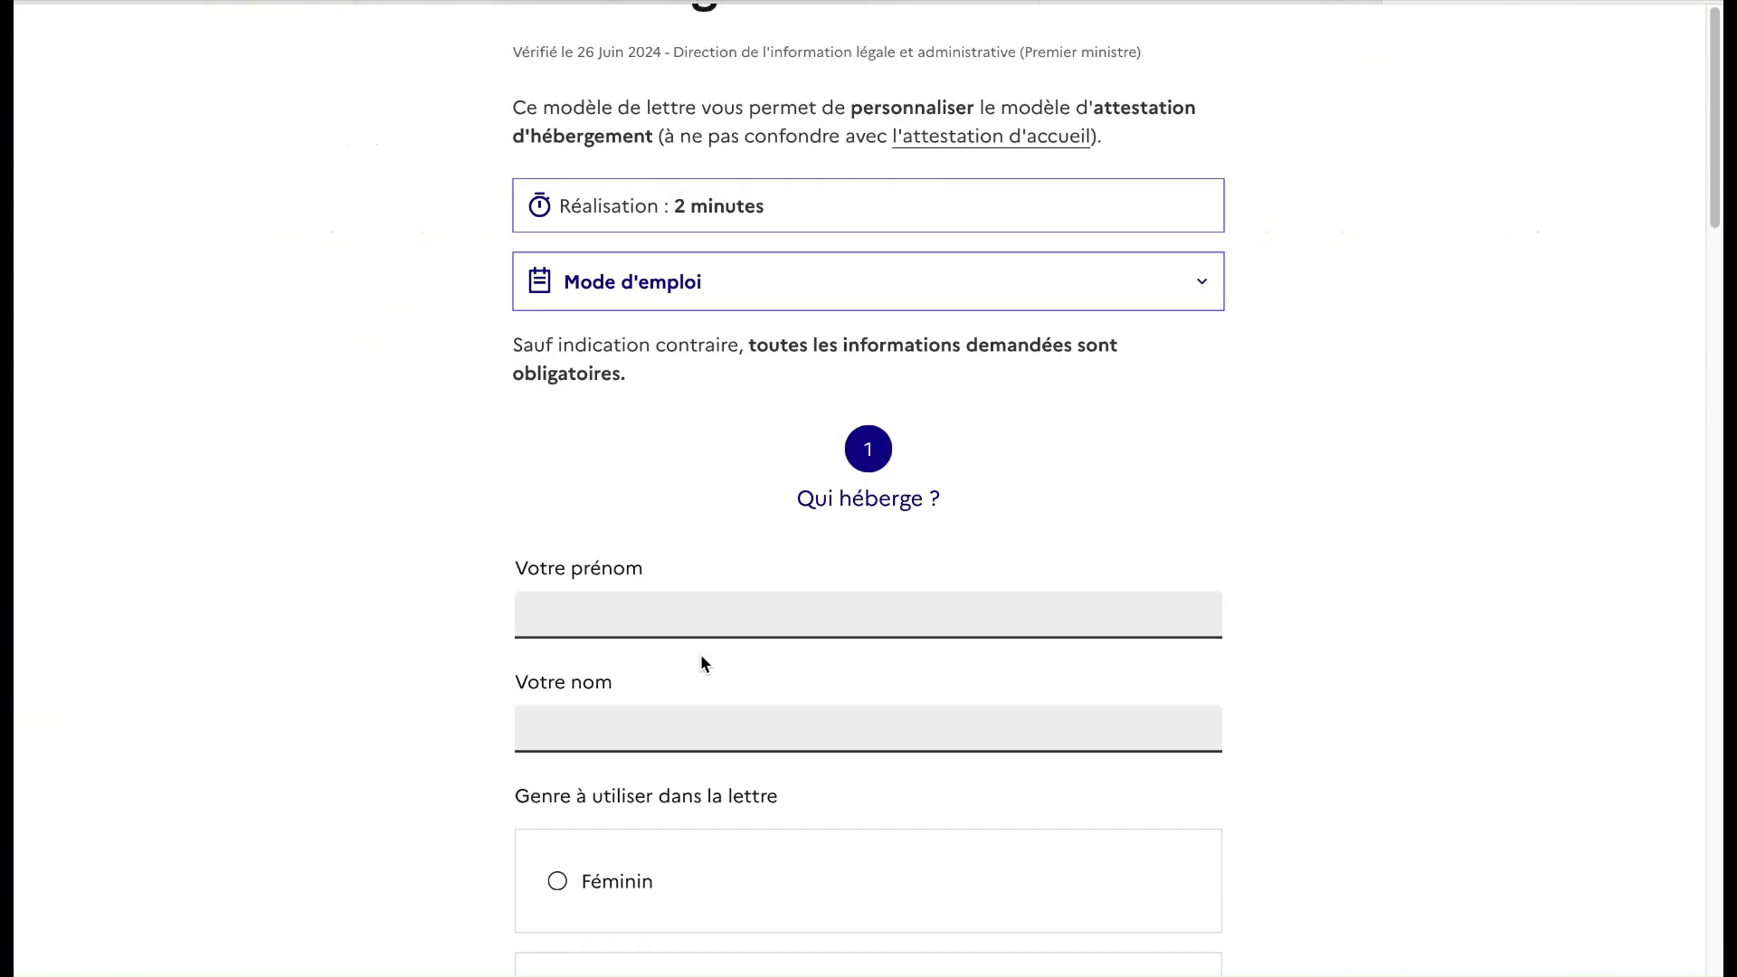
pyautogui.scroll(-6, 702, 661)
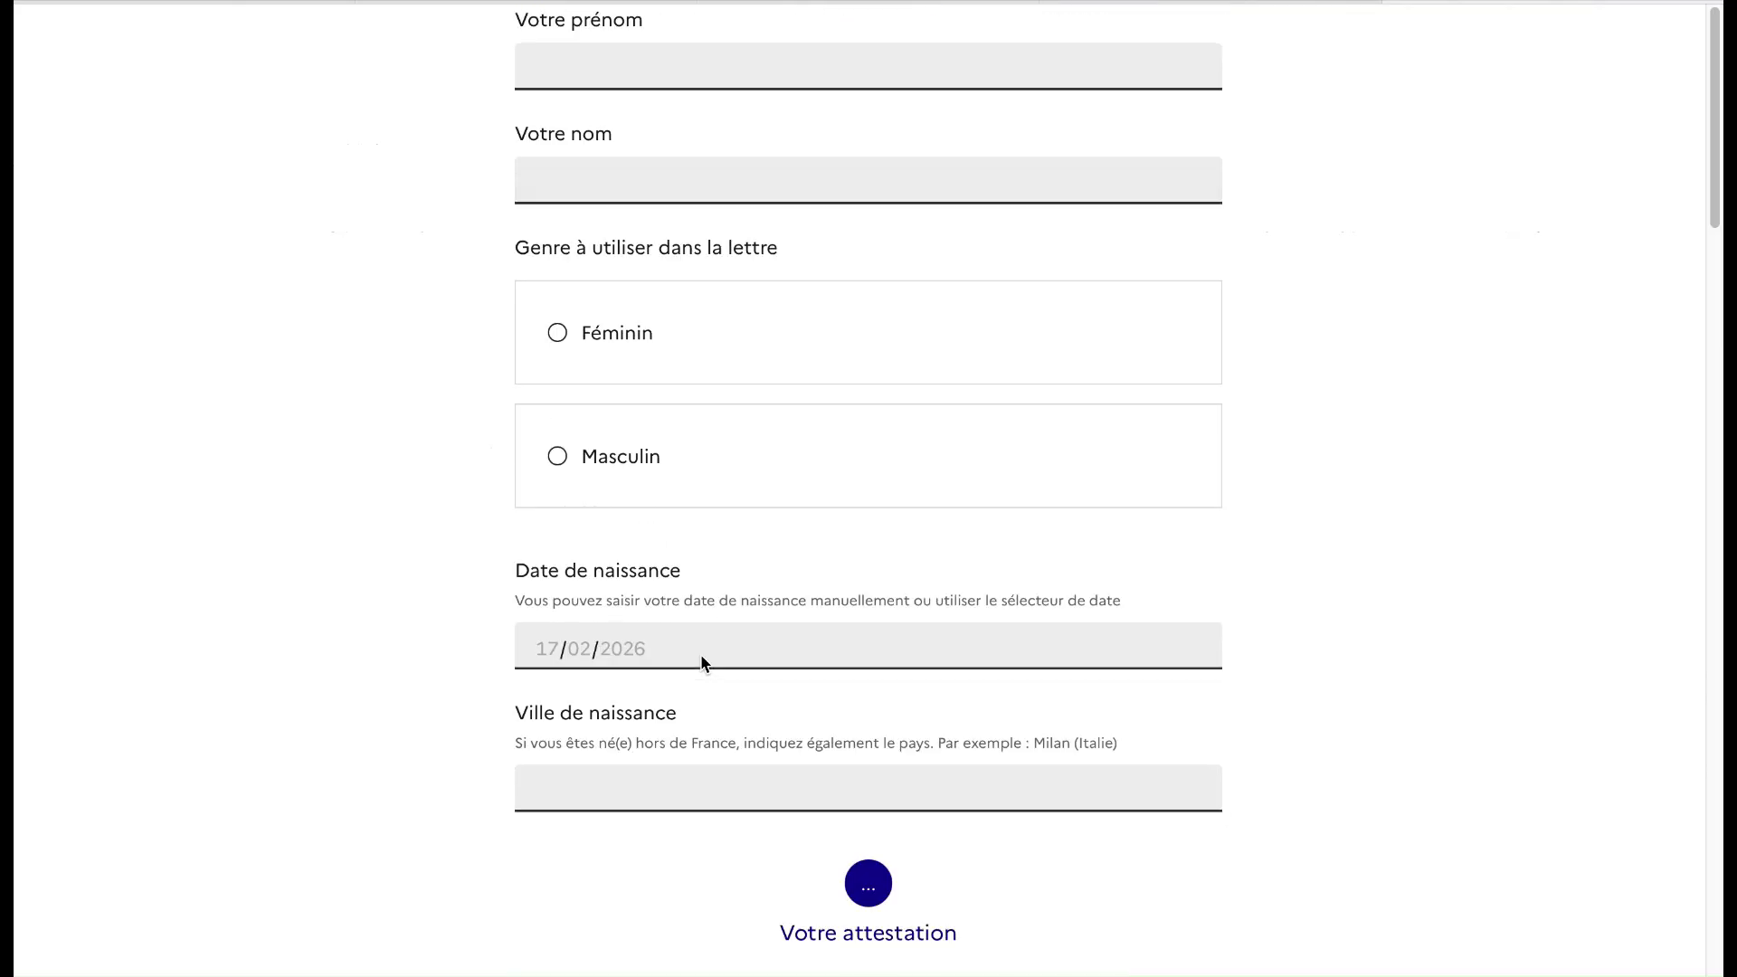
pyautogui.scroll(-6, 701, 657)
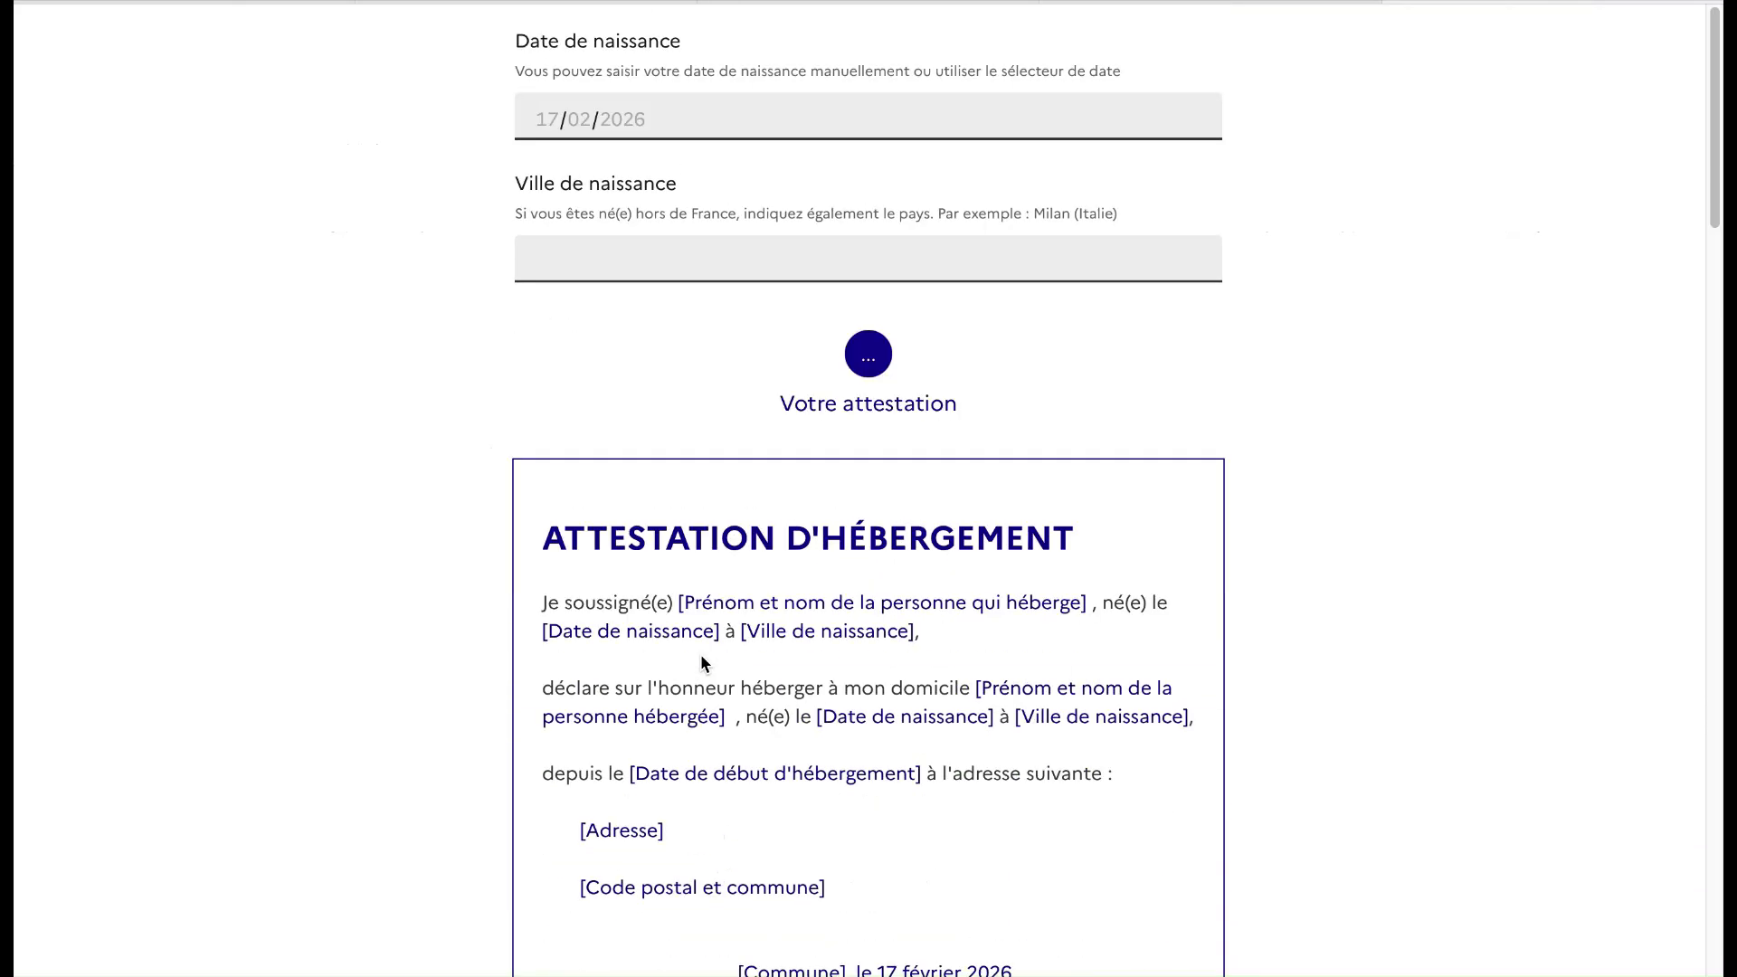
pyautogui.scroll(-2, 701, 658)
pyautogui.scroll(-3, 700, 663)
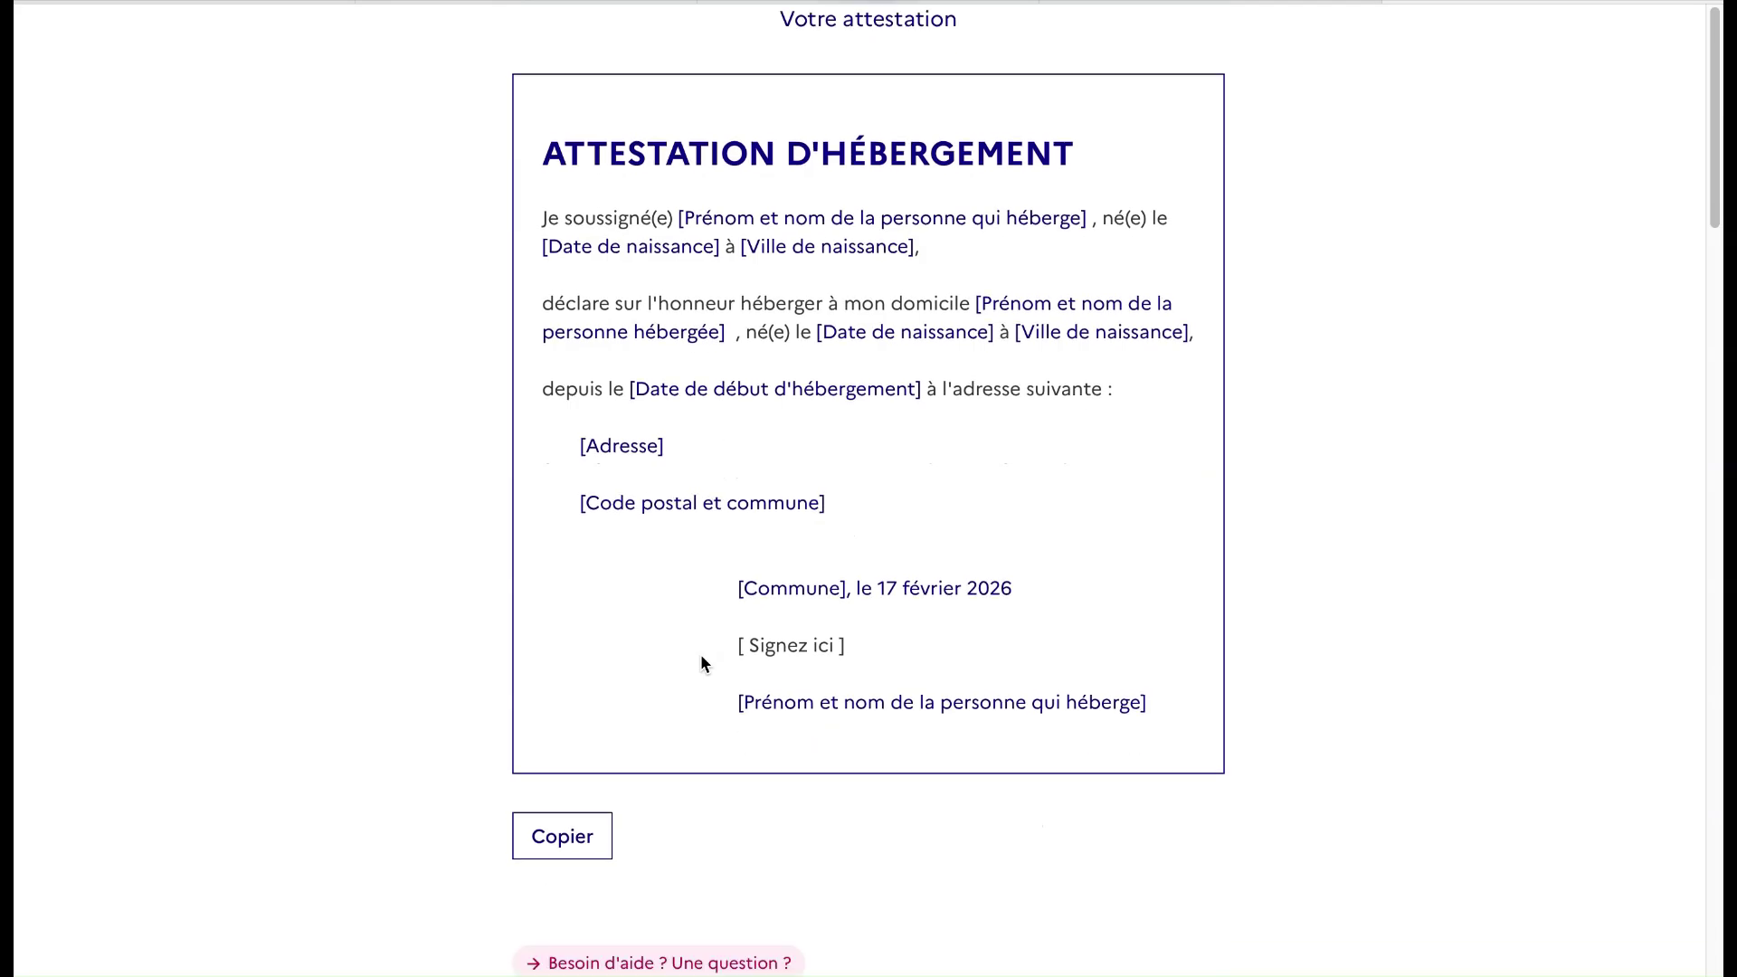